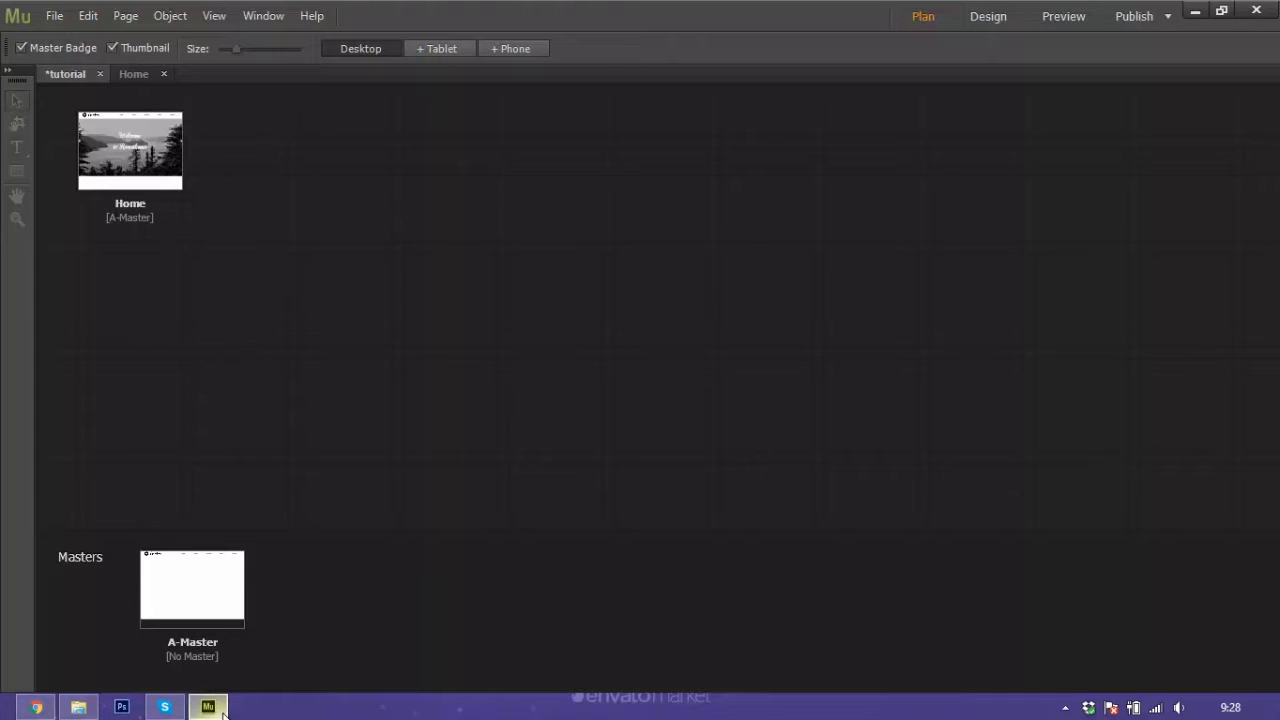
- Bring Chrome to the front, showing the live HOAX 'We Are Hoax' homepage
{"action": "left_click", "coordinate": [35, 707]}
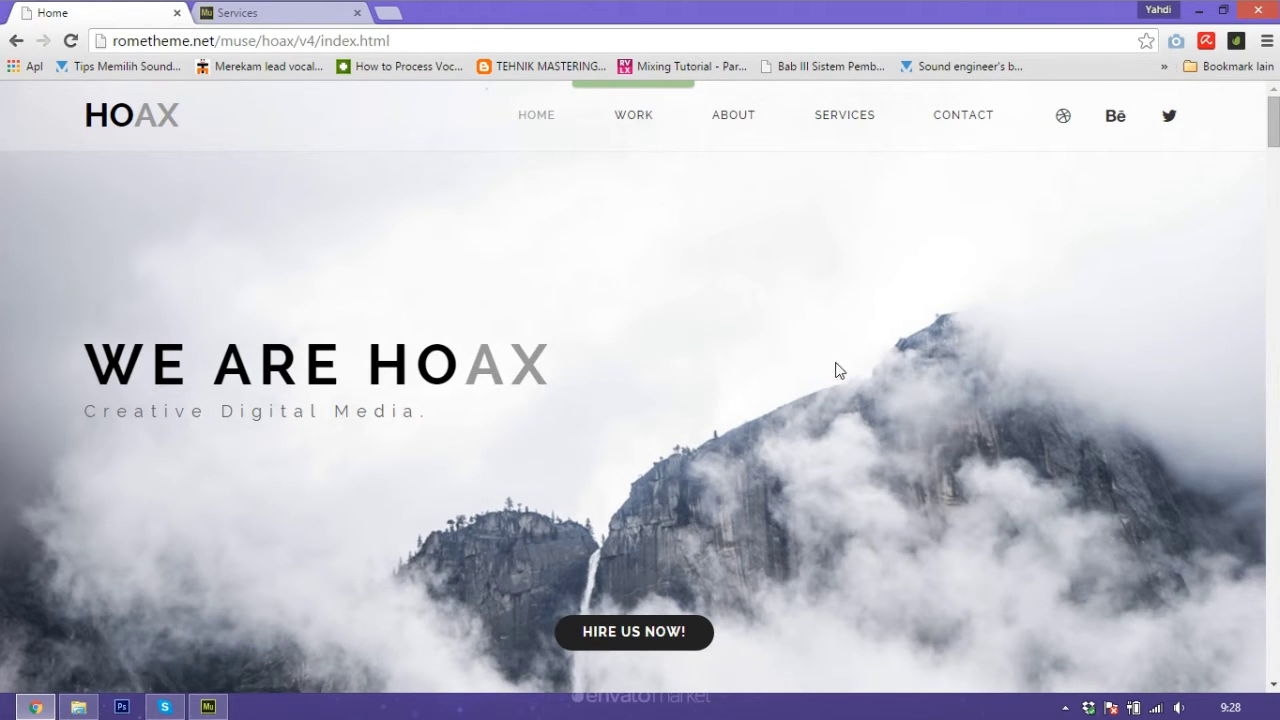
- Close the home page's video lightbox, then scroll down through the HOAX Services page
{"action": "left_click_drag", "start_coordinate": [1273, 122], "coordinate": [1273, 170]}
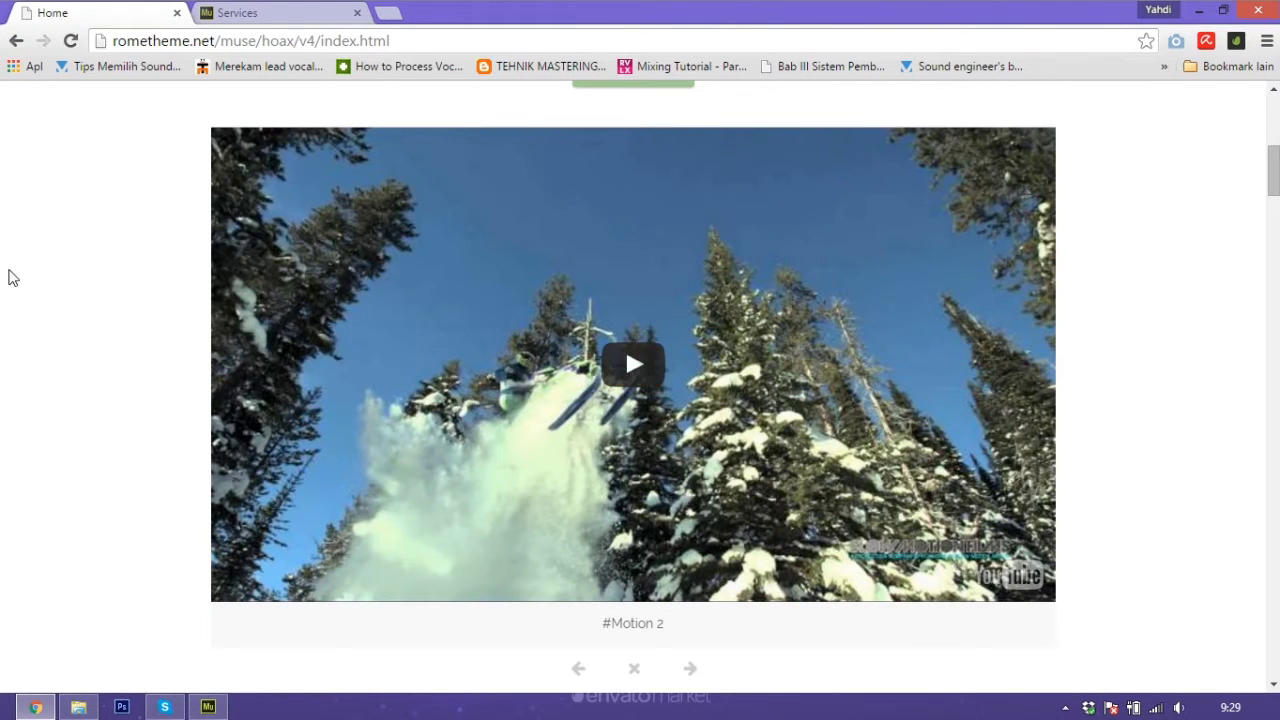
{"action": "left_click", "coordinate": [8, 278]}
{"action": "left_click", "coordinate": [298, 12]}
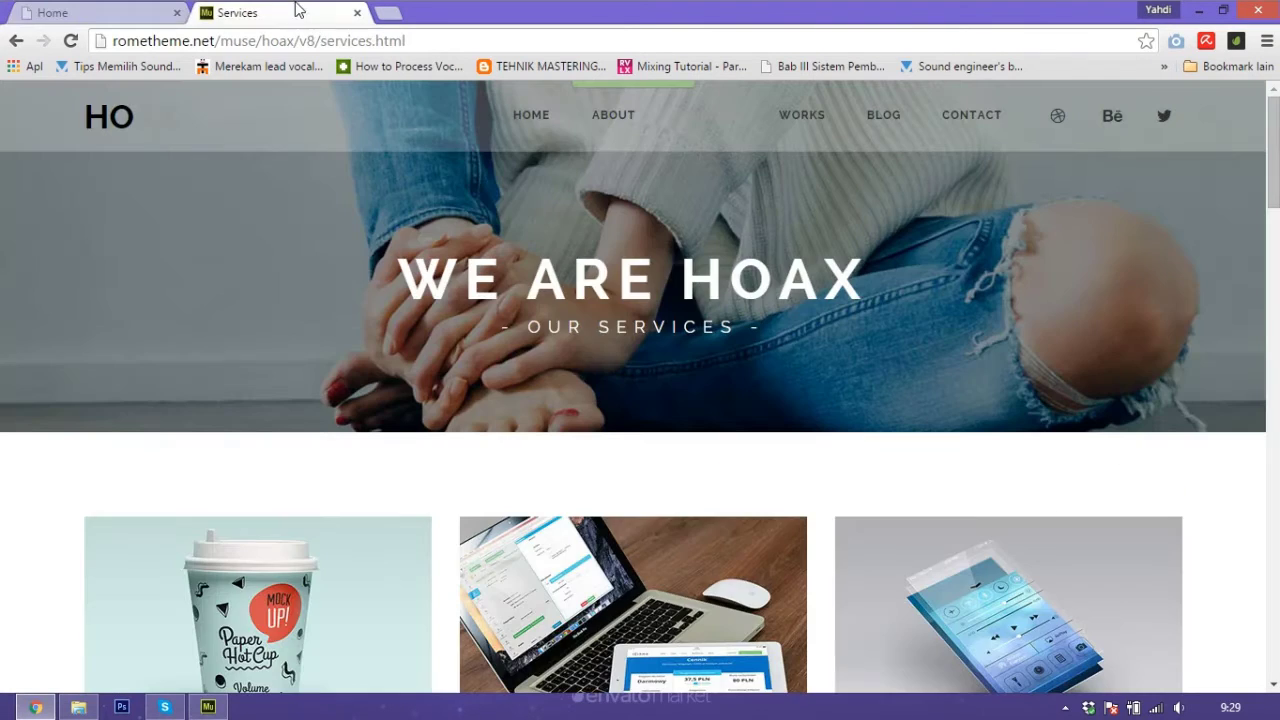
{"action": "scroll", "coordinate": [797, 383], "scroll_direction": "down", "scroll_amount": 7}
{"action": "scroll", "coordinate": [766, 329], "scroll_direction": "down", "scroll_amount": 6}
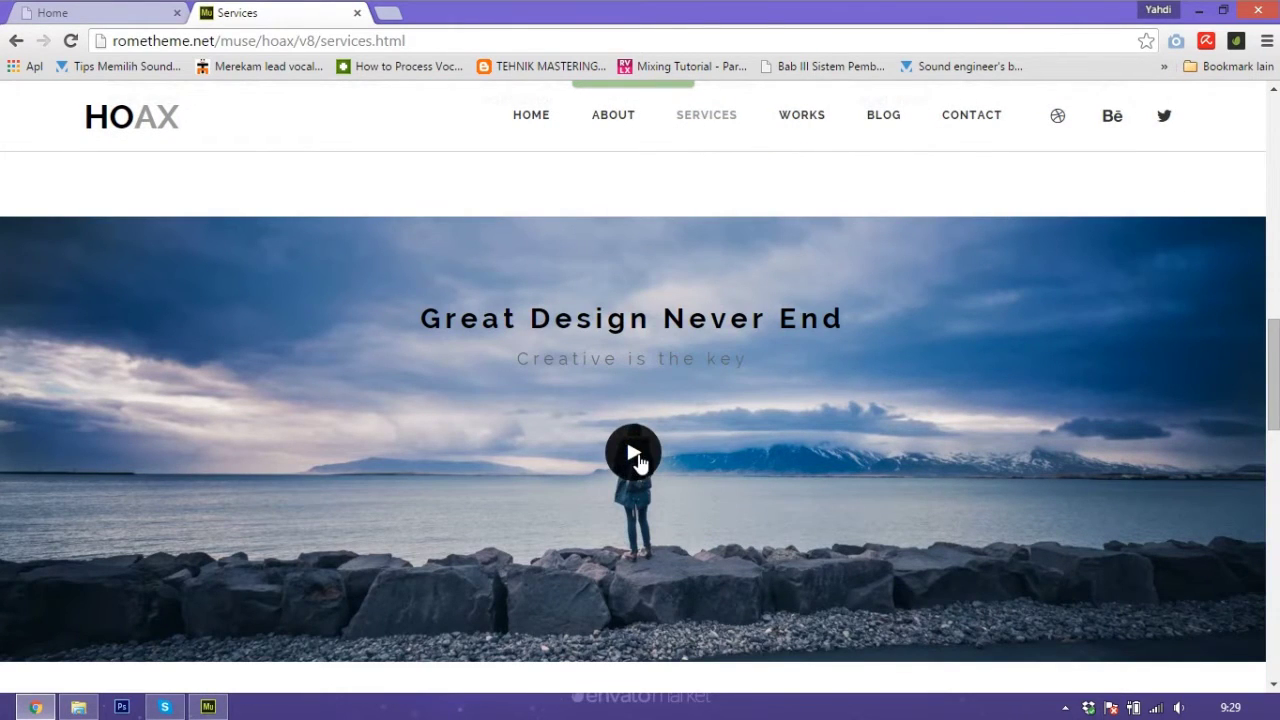
- Play and close the Great Design Never End video lightbox, then return to Muse
{"action": "left_click", "coordinate": [635, 455]}
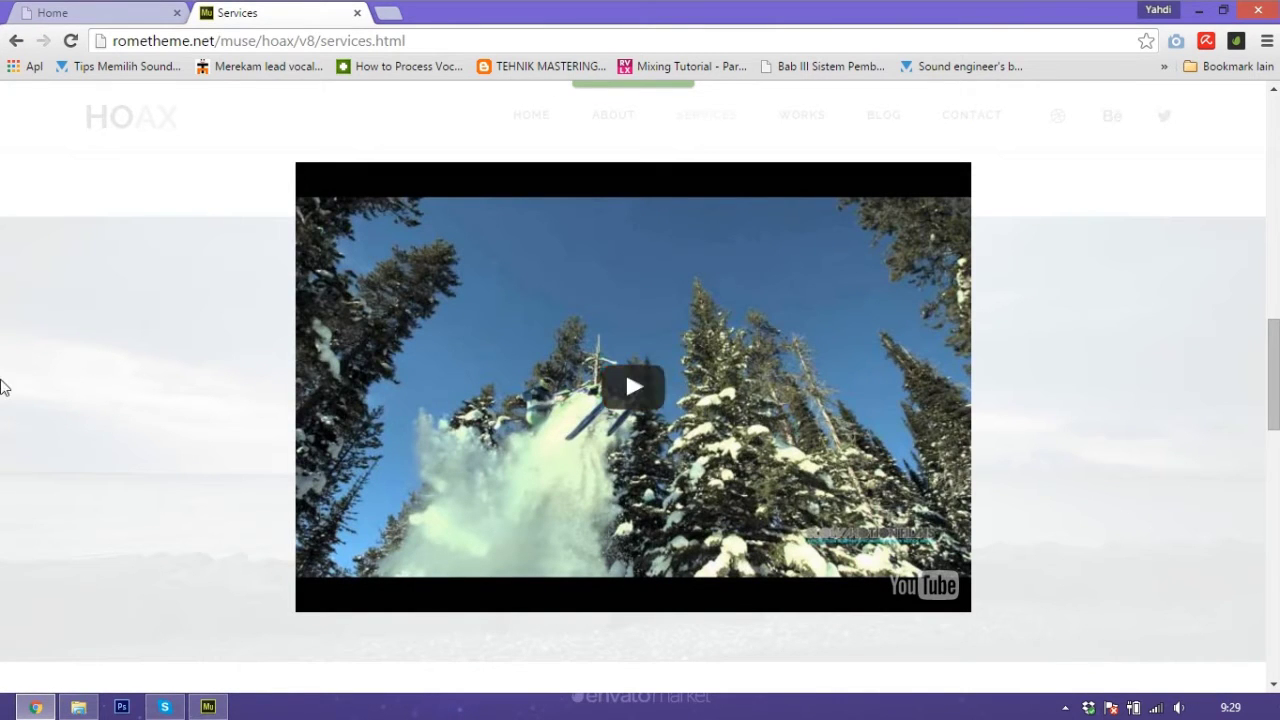
{"action": "left_click", "coordinate": [8, 380]}
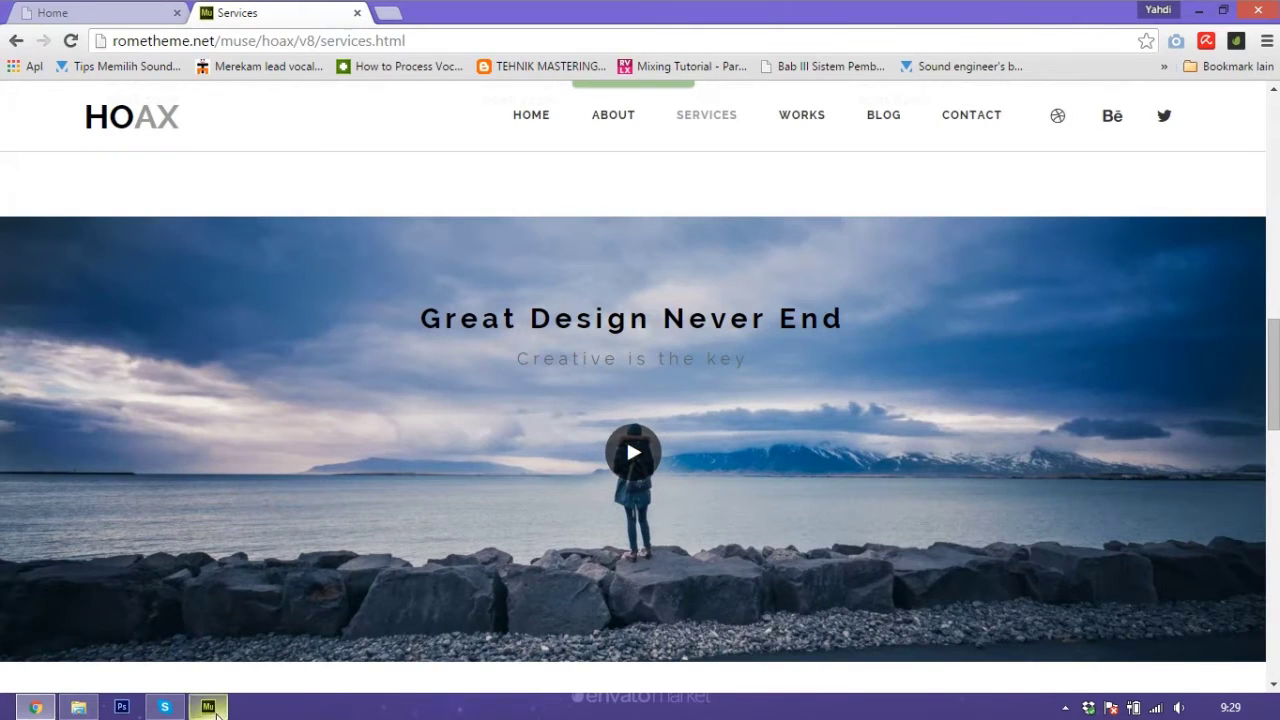
{"action": "left_click", "coordinate": [217, 714]}
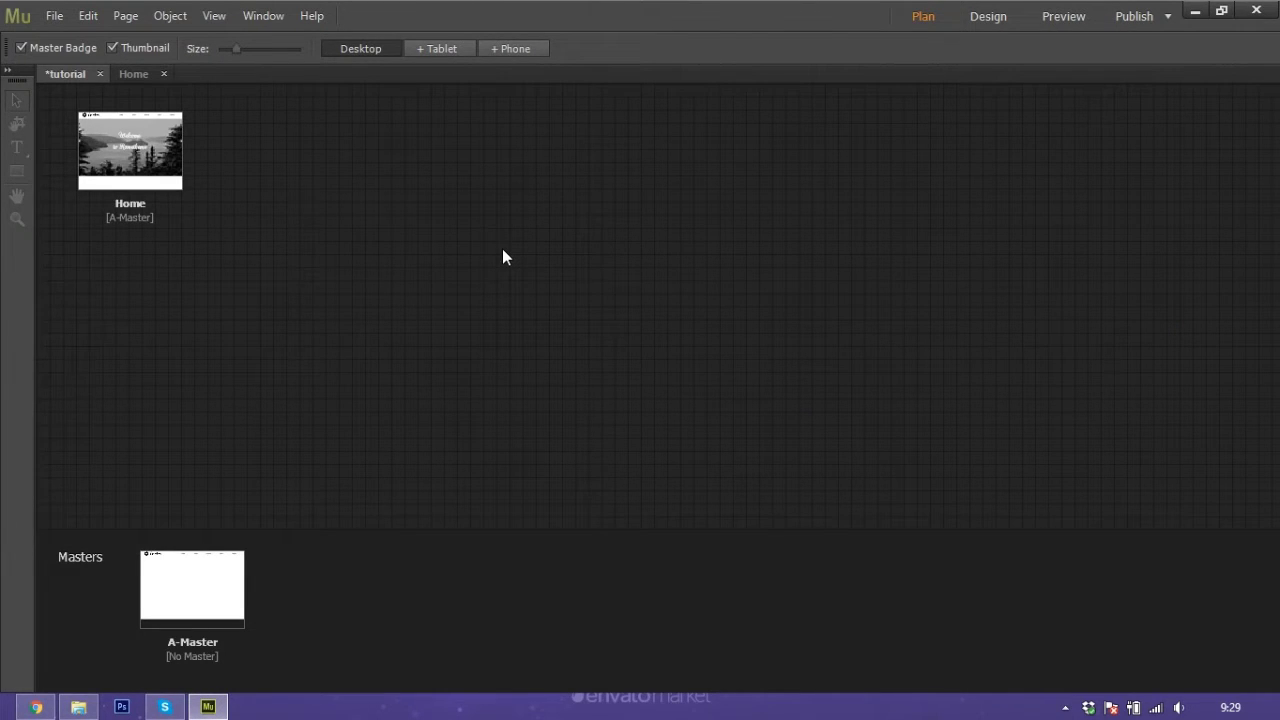
- Open the Home page and select Lightbox Display under Compositions in the Widgets Library
{"action": "double_click", "coordinate": [138, 150]}
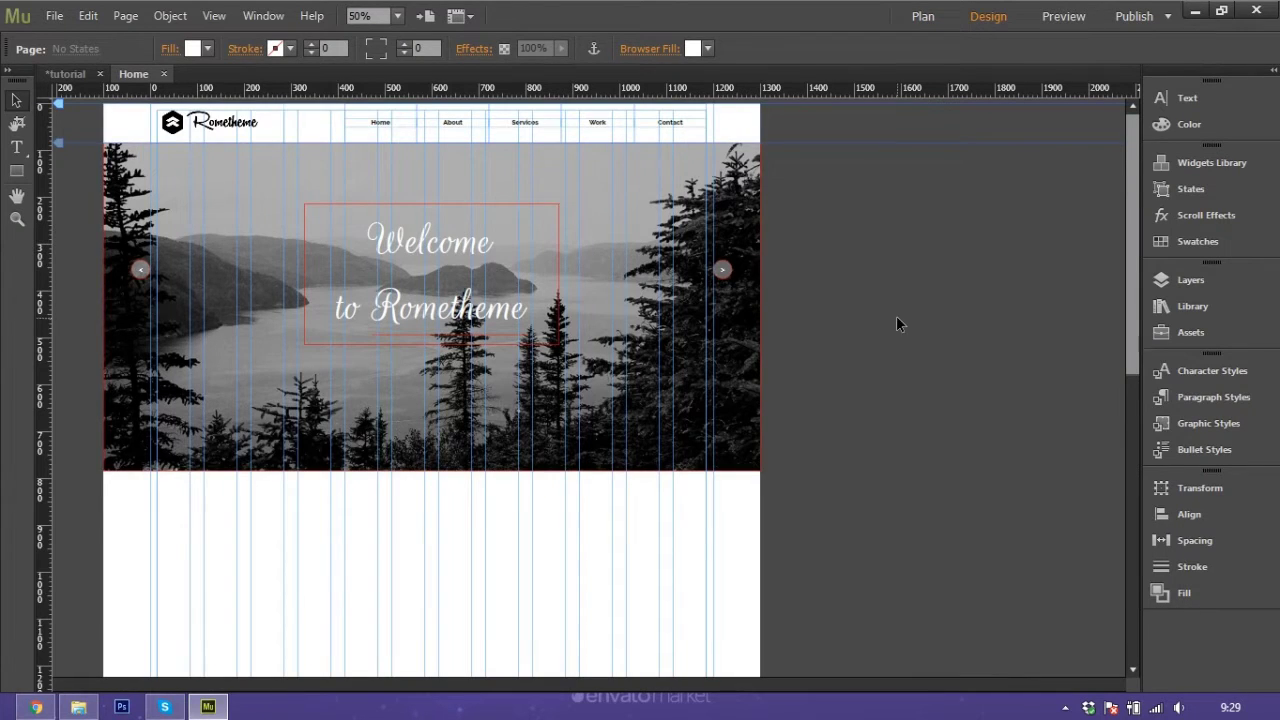
{"action": "scroll", "coordinate": [300, 380], "scroll_direction": "down", "scroll_amount": 3}
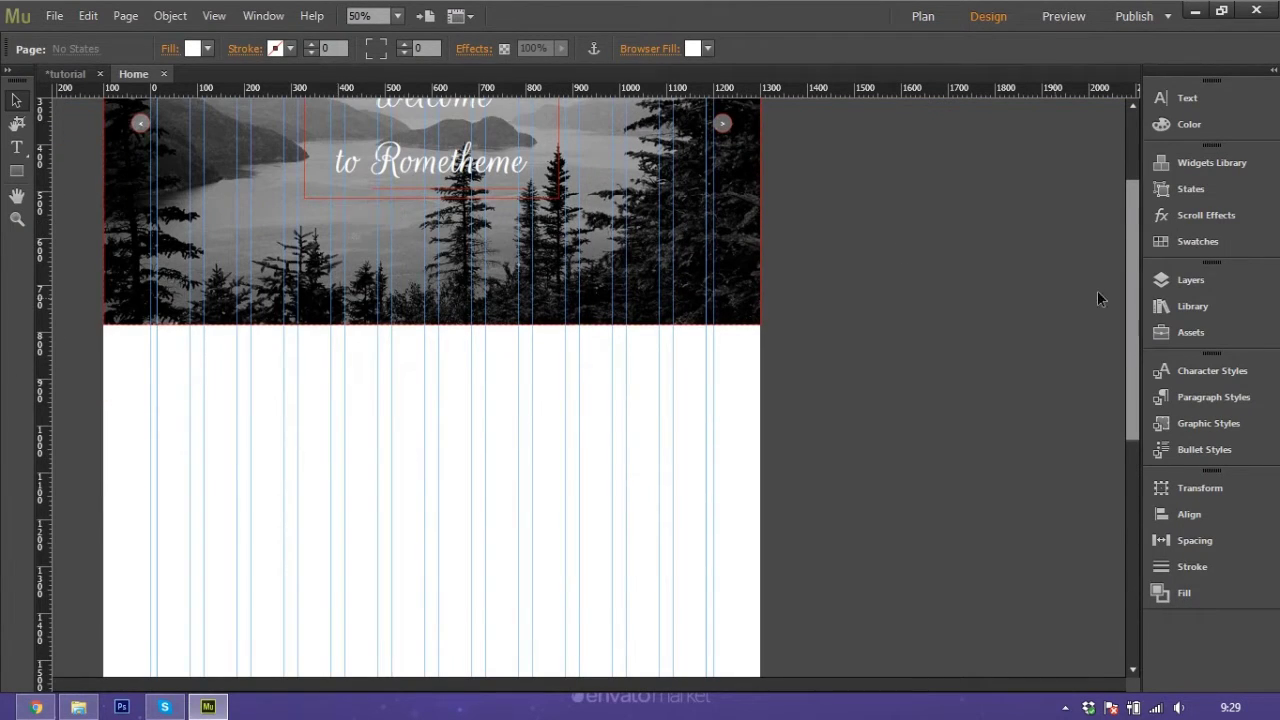
{"action": "left_click", "coordinate": [1201, 169]}
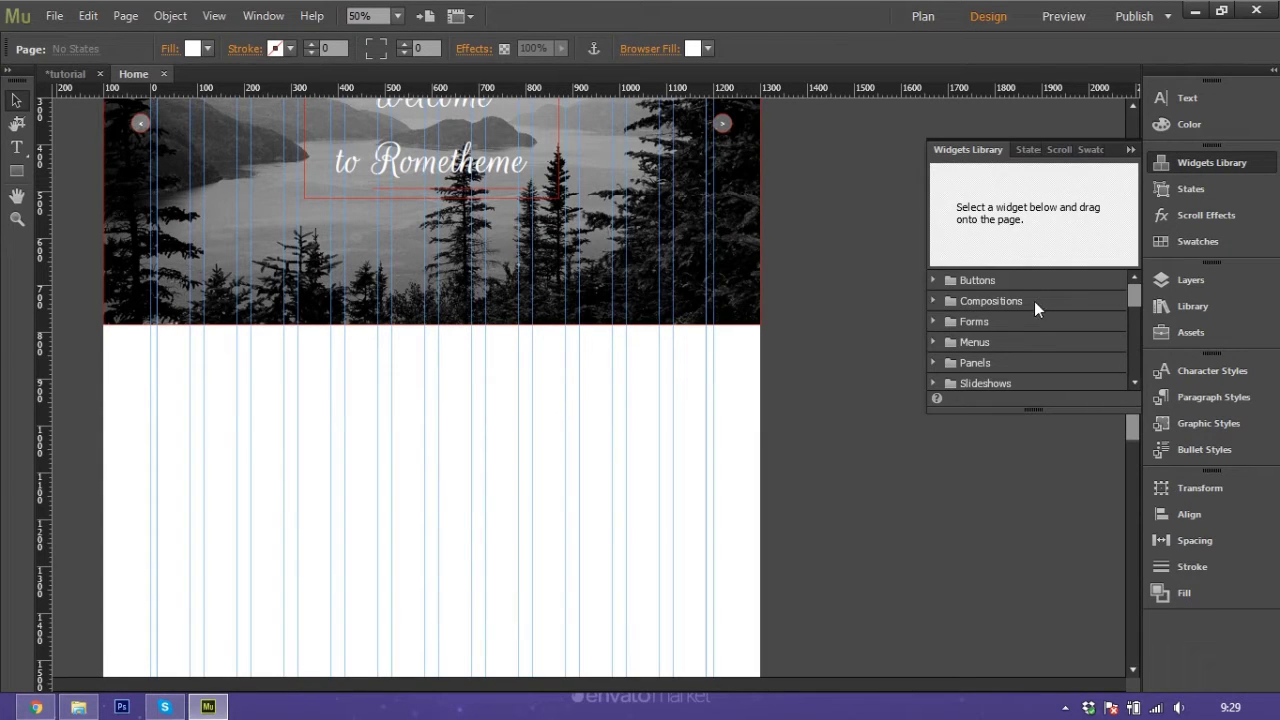
{"action": "left_click", "coordinate": [931, 301]}
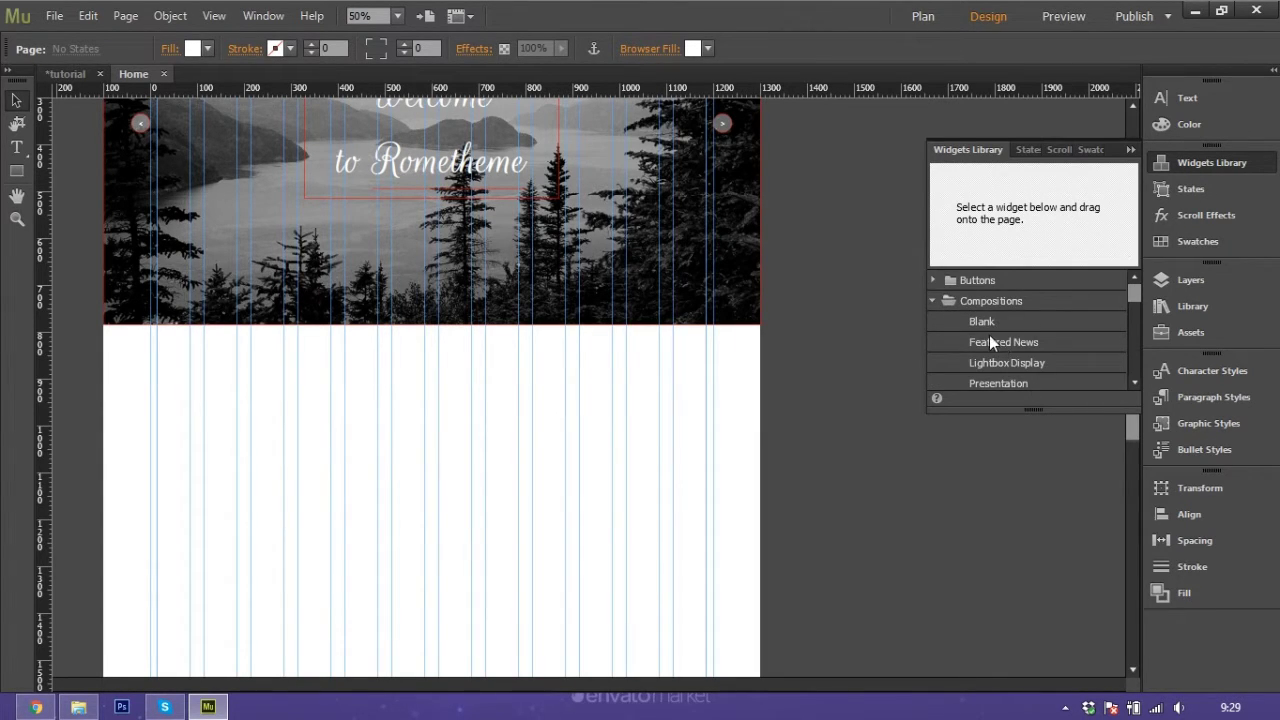
{"action": "scroll", "coordinate": [994, 340], "scroll_direction": "down", "scroll_amount": 3}
{"action": "left_click", "coordinate": [1010, 302]}
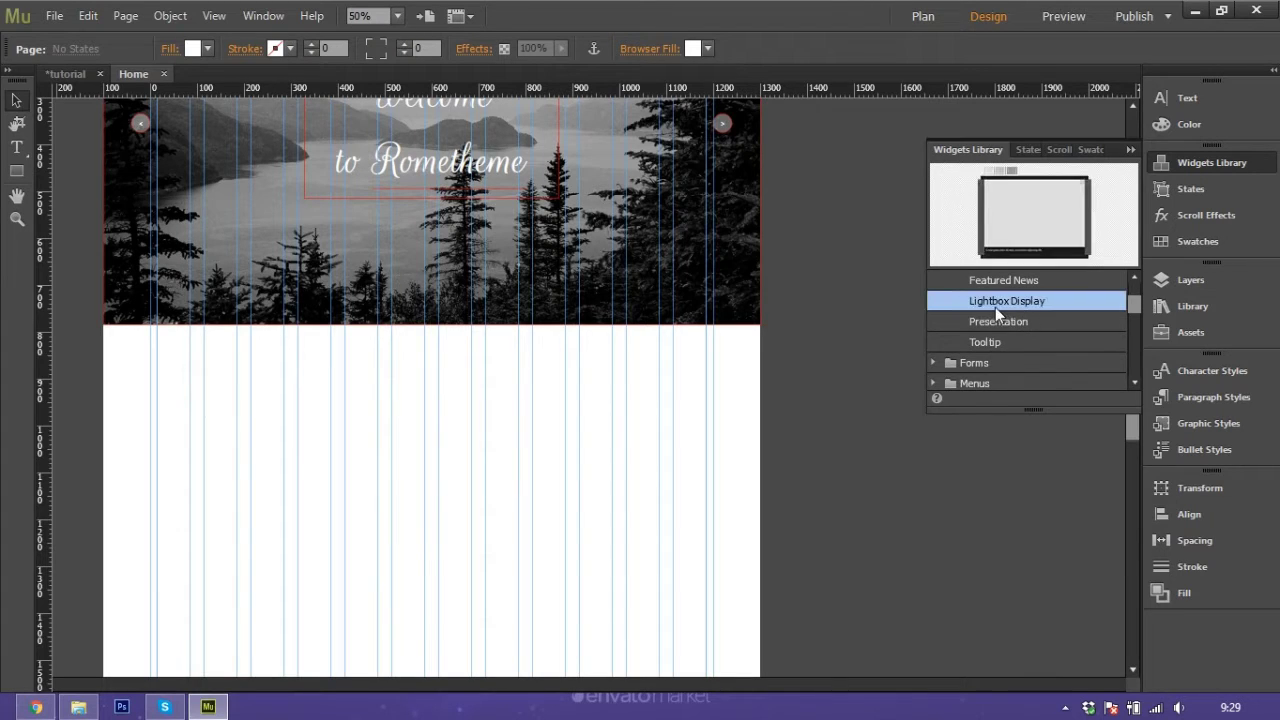
- Place a Lightbox Display widget below the hero and delete its second and third thumbnails
{"action": "left_click_drag", "start_coordinate": [987, 303], "coordinate": [177, 397]}
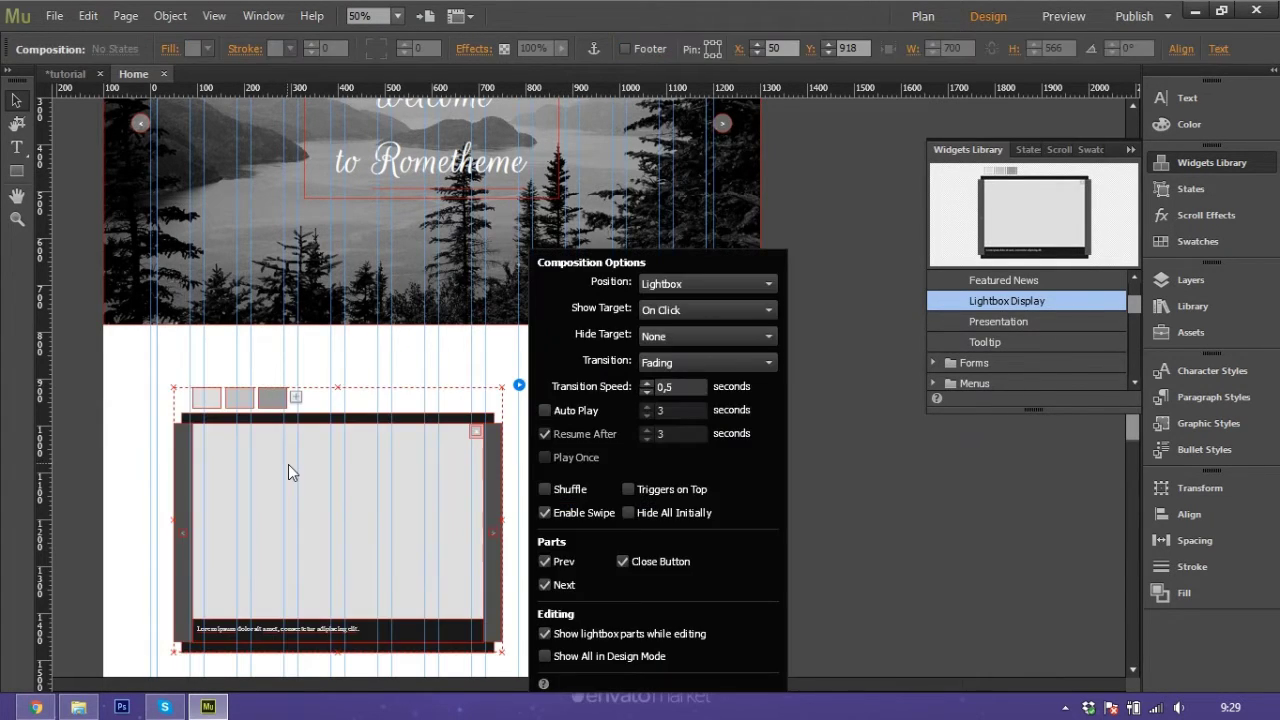
{"action": "left_click", "coordinate": [288, 464]}
{"action": "left_click", "coordinate": [330, 380]}
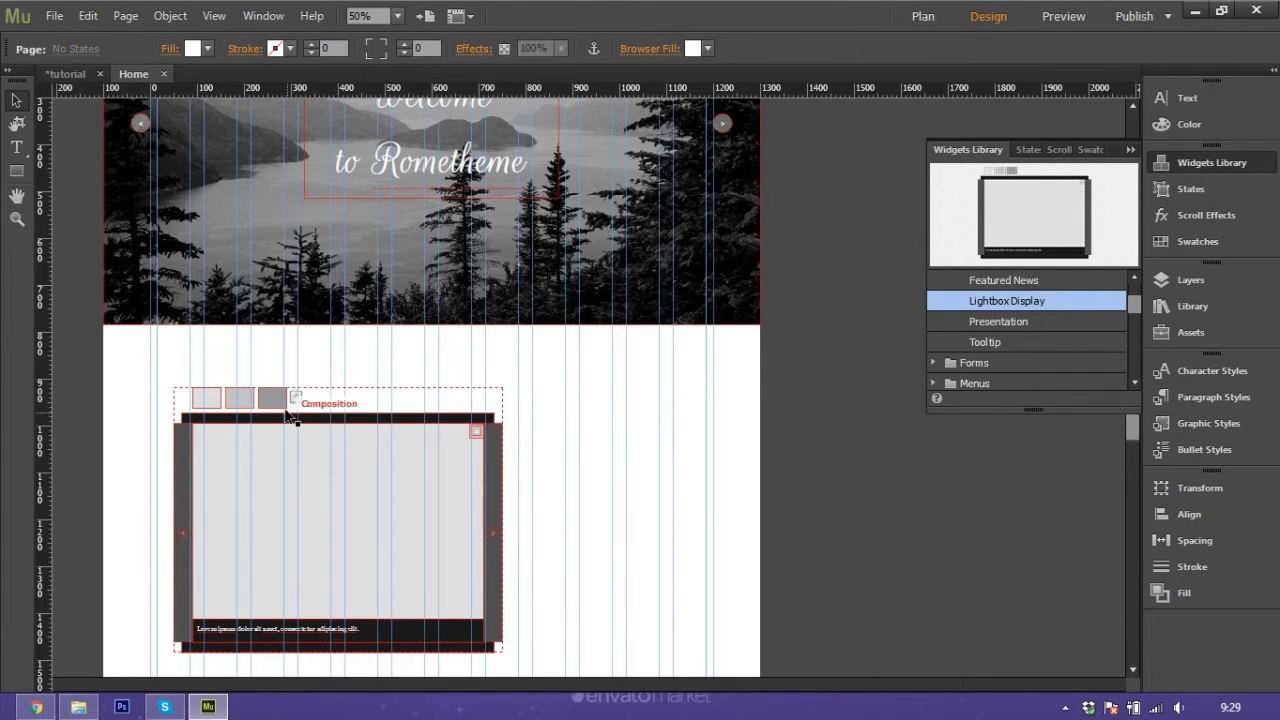
{"action": "left_click", "coordinate": [272, 400]}
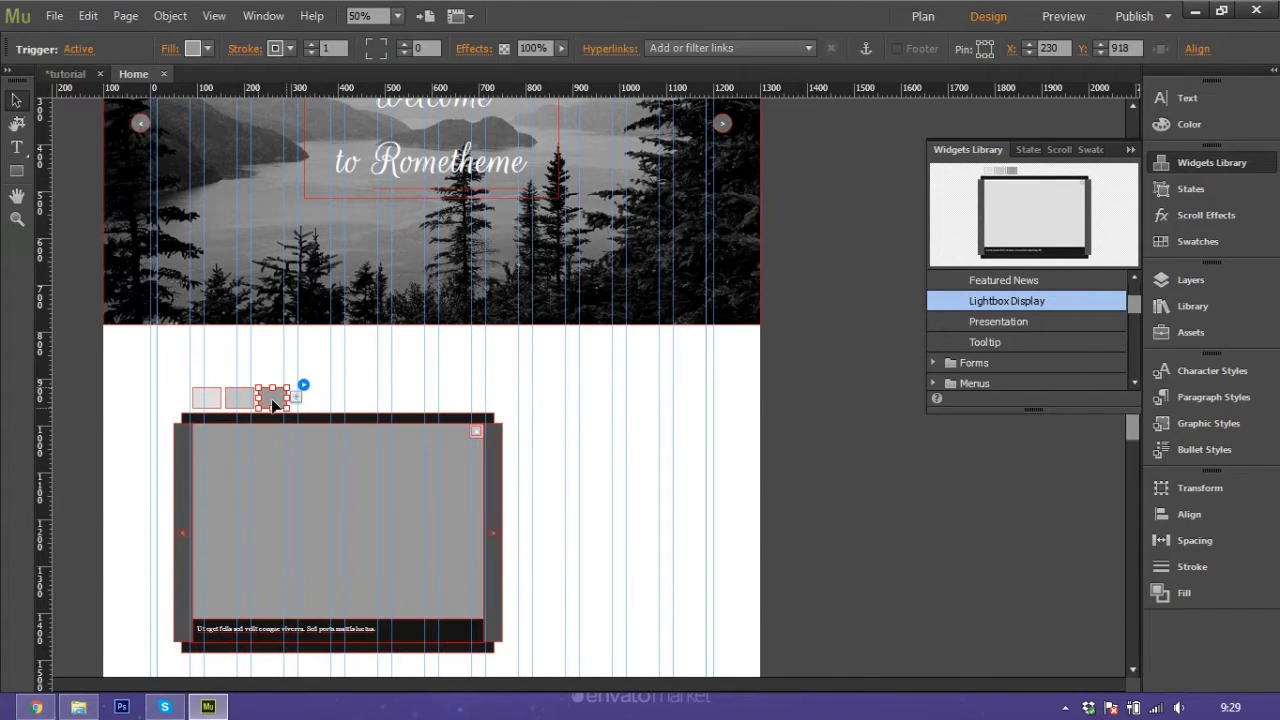
{"action": "key", "text": "Delete"}
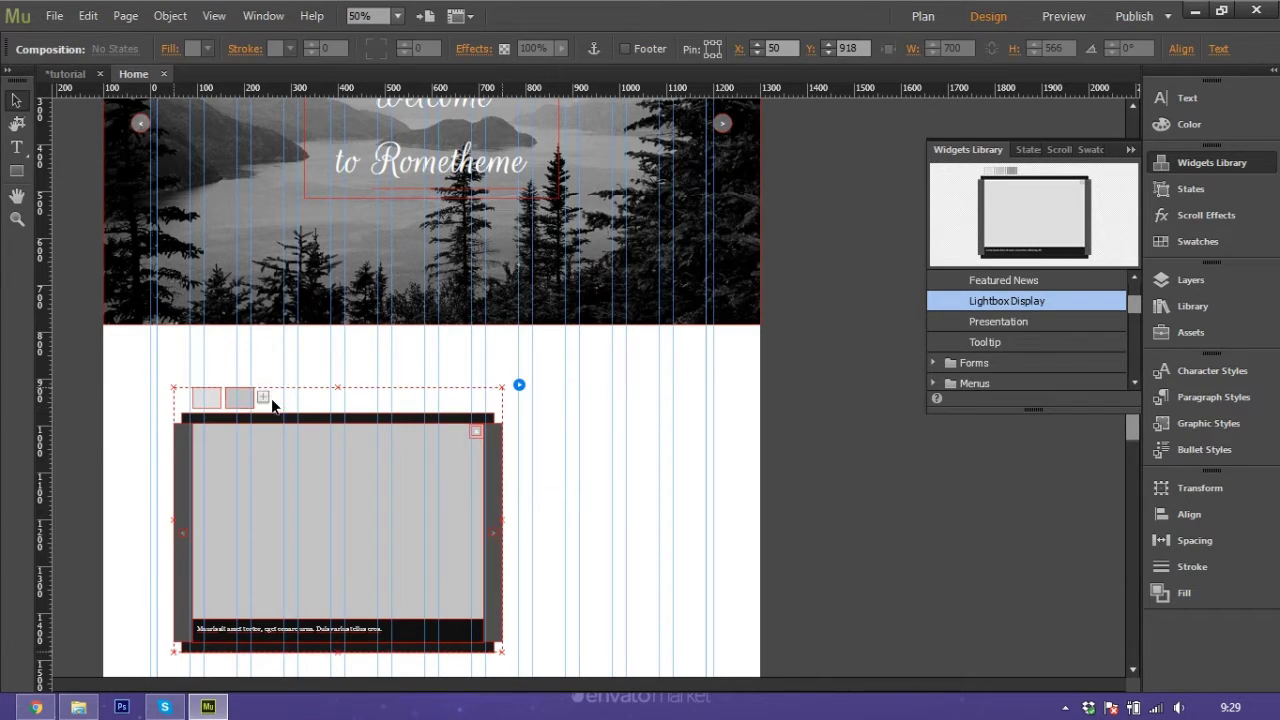
{"action": "left_click", "coordinate": [240, 399]}
{"action": "key", "text": "Delete"}
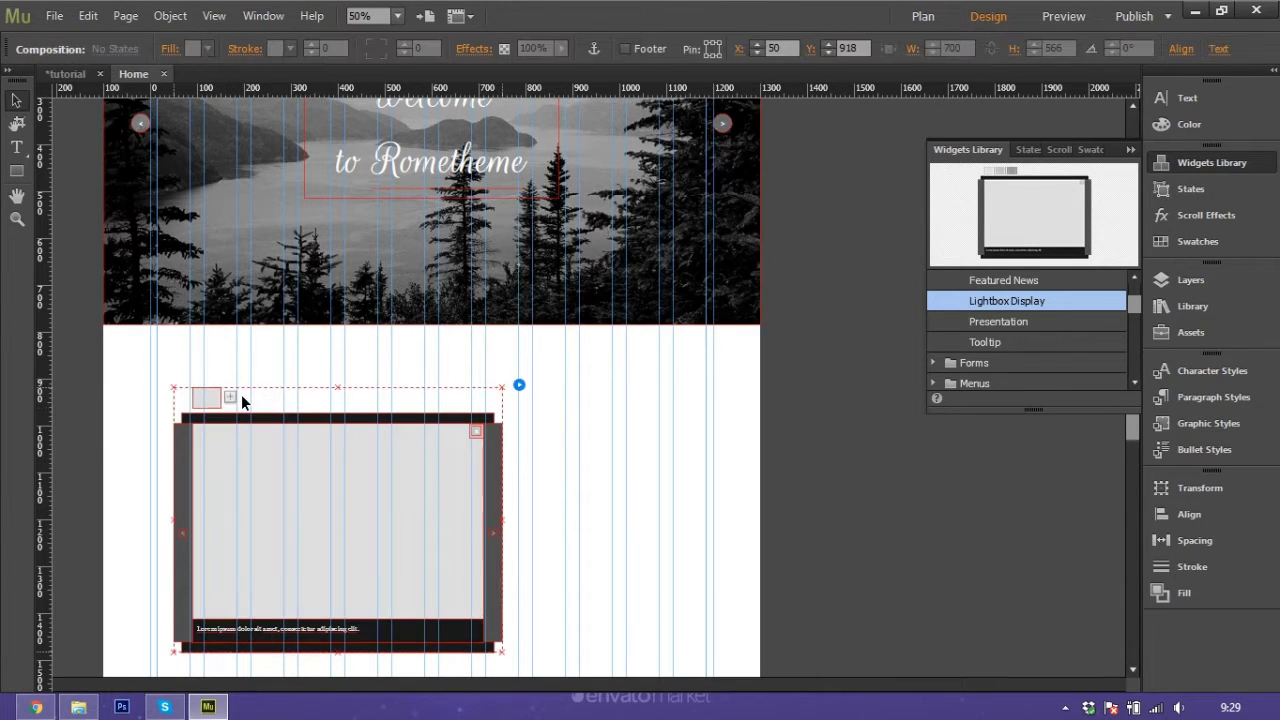
- Turn off the lightbox's Prev, Next and Close Button parts in its options
{"action": "left_click", "coordinate": [410, 485]}
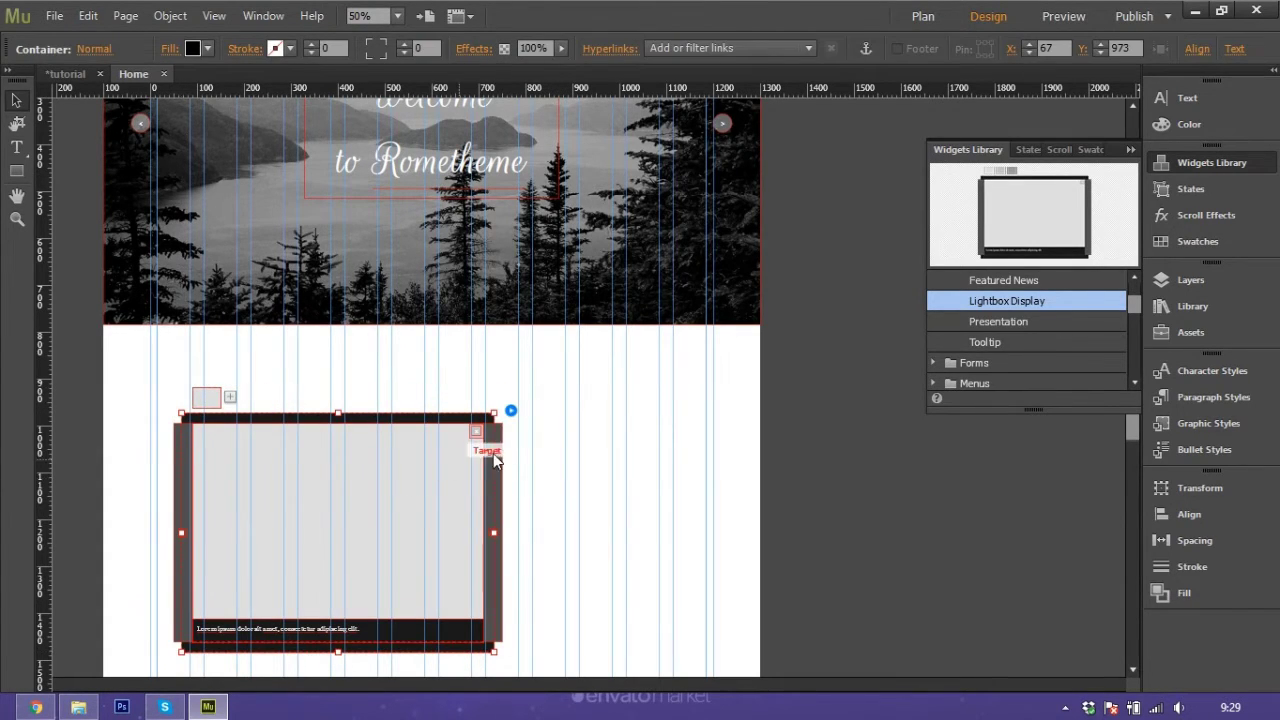
{"action": "left_click", "coordinate": [511, 411]}
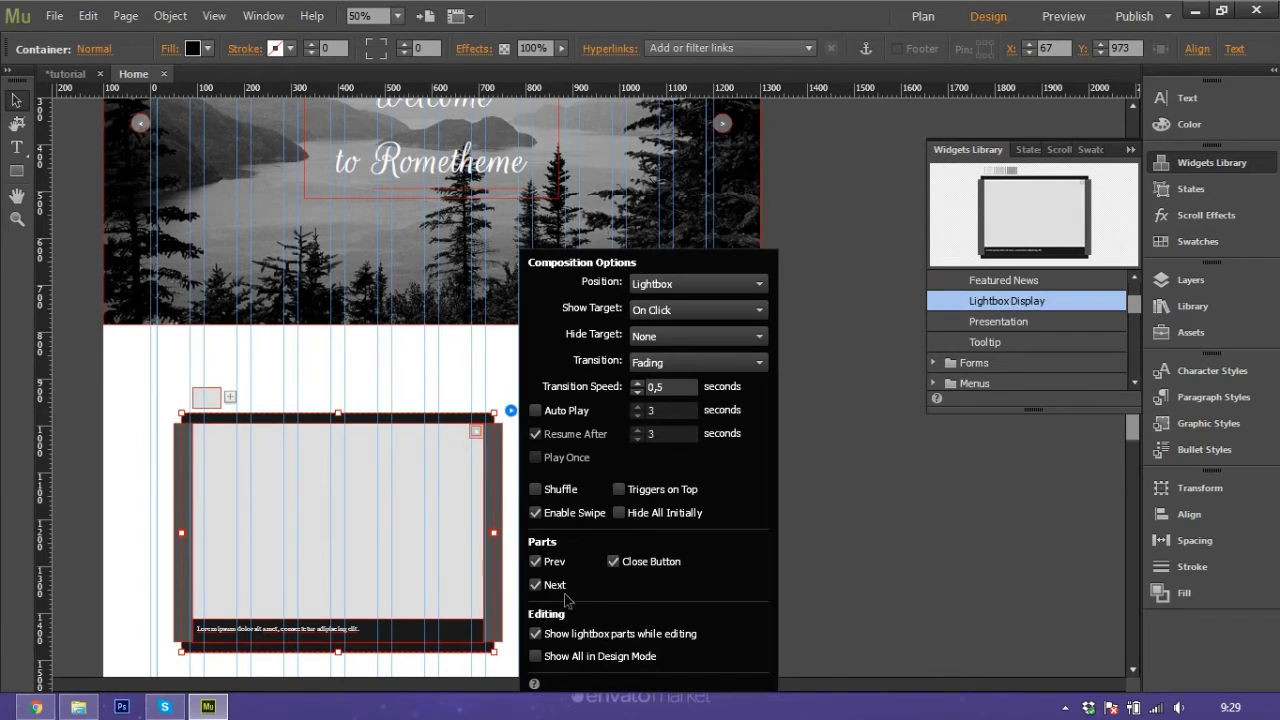
{"action": "left_click", "coordinate": [536, 585]}
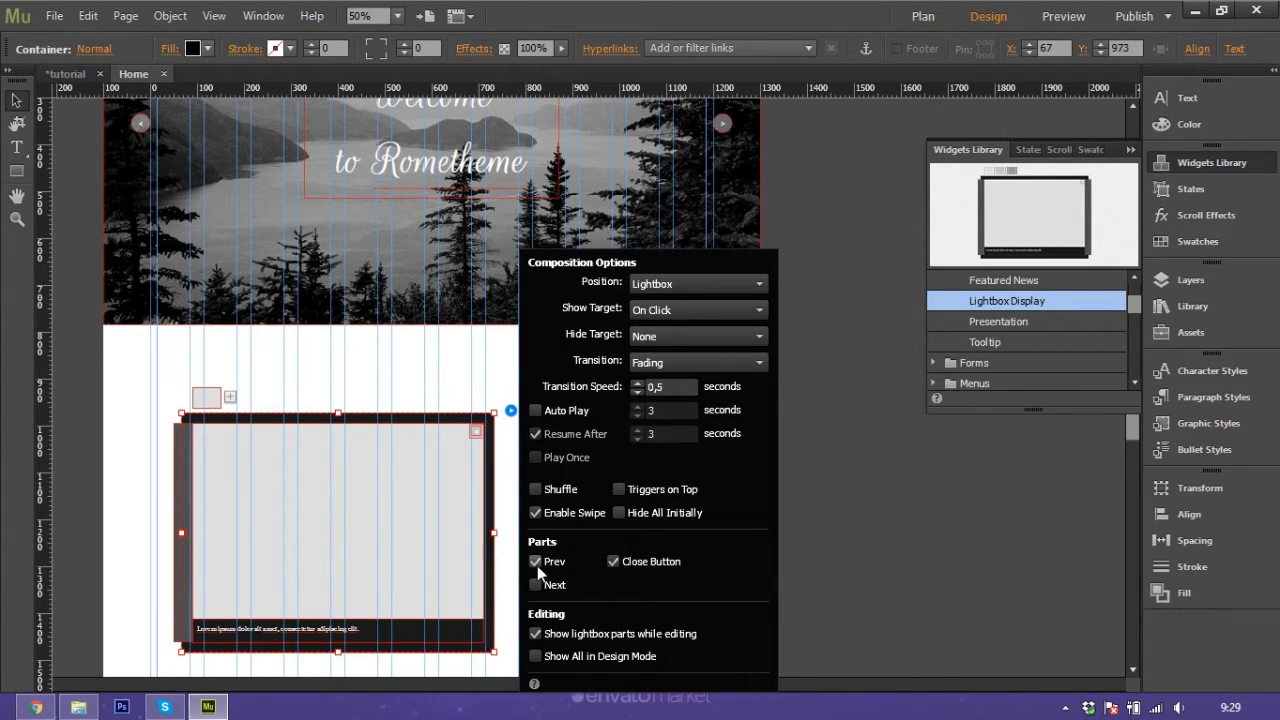
{"action": "left_click", "coordinate": [536, 563]}
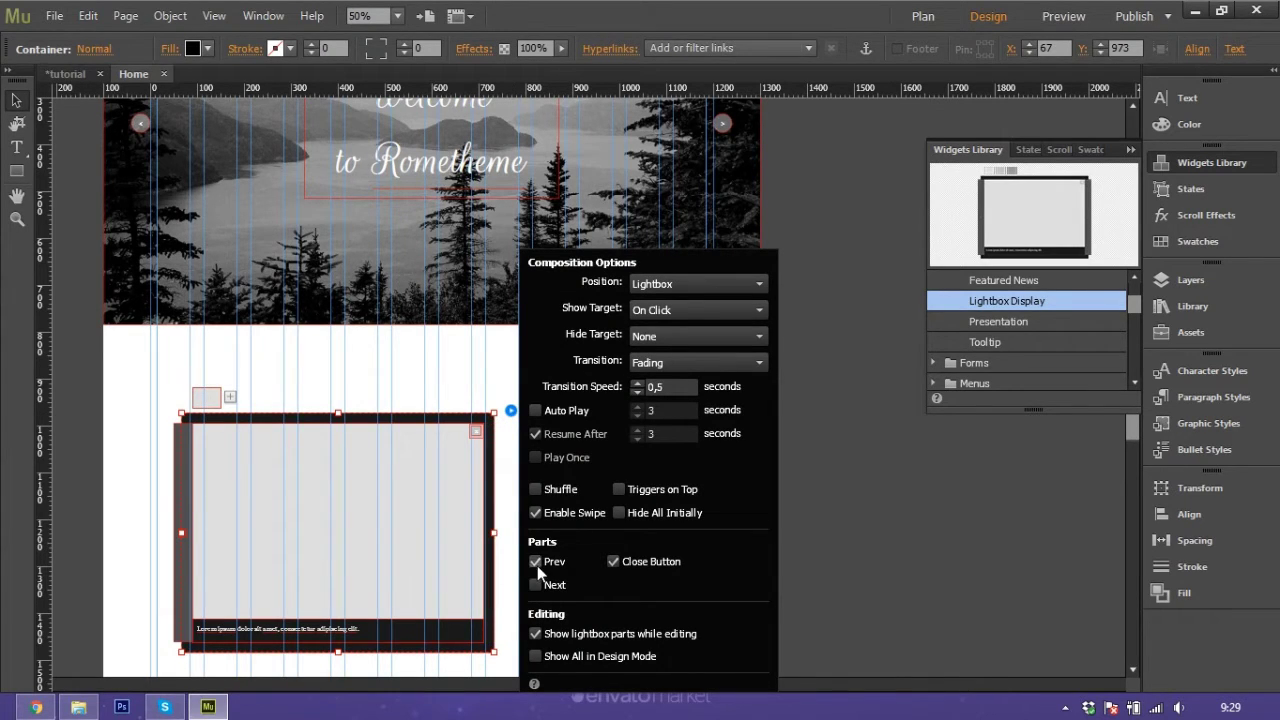
{"action": "left_click", "coordinate": [608, 562]}
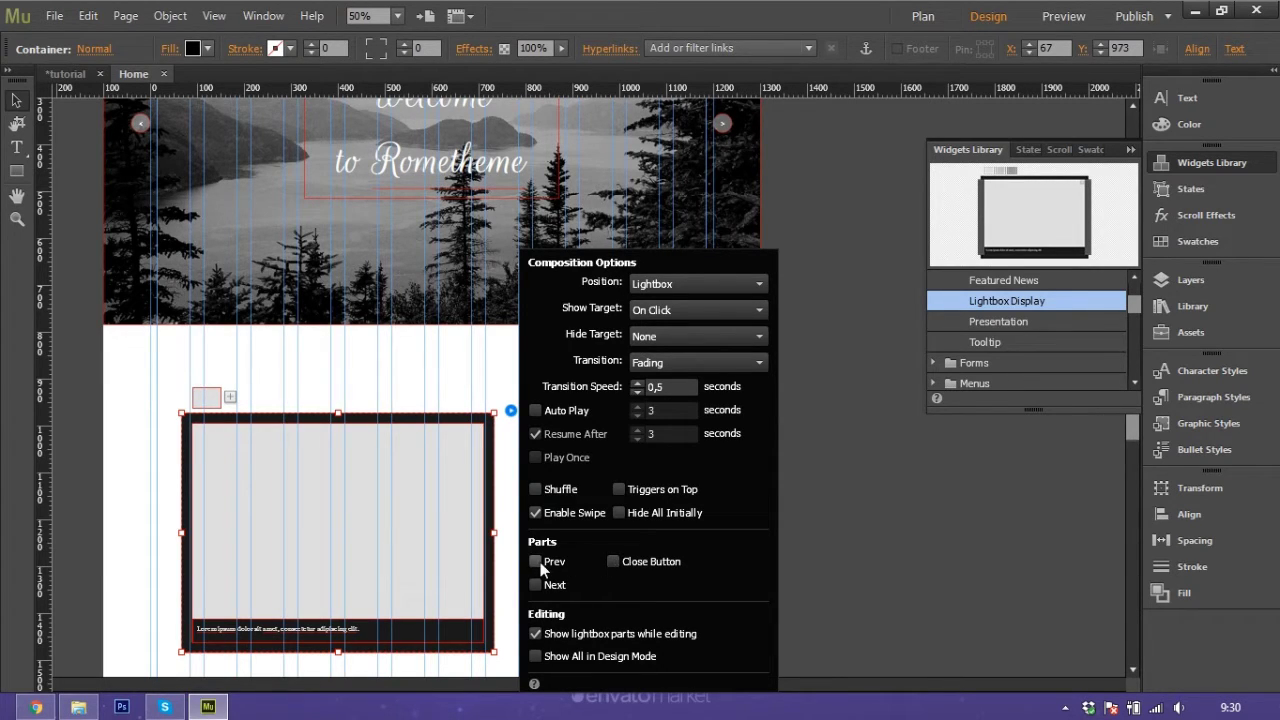
- Nudge the lightbox widget left onto the layout guide
{"action": "left_click", "coordinate": [403, 362]}
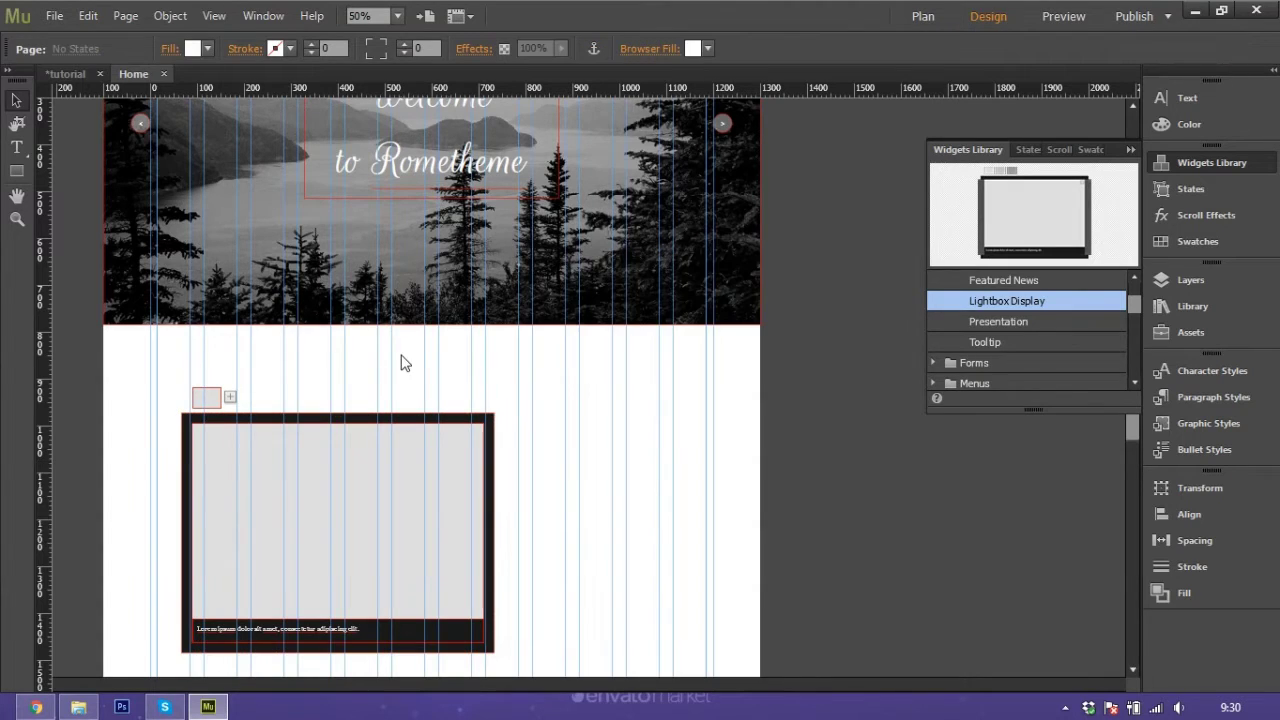
{"action": "scroll", "coordinate": [440, 500], "scroll_direction": "down", "scroll_amount": 1}
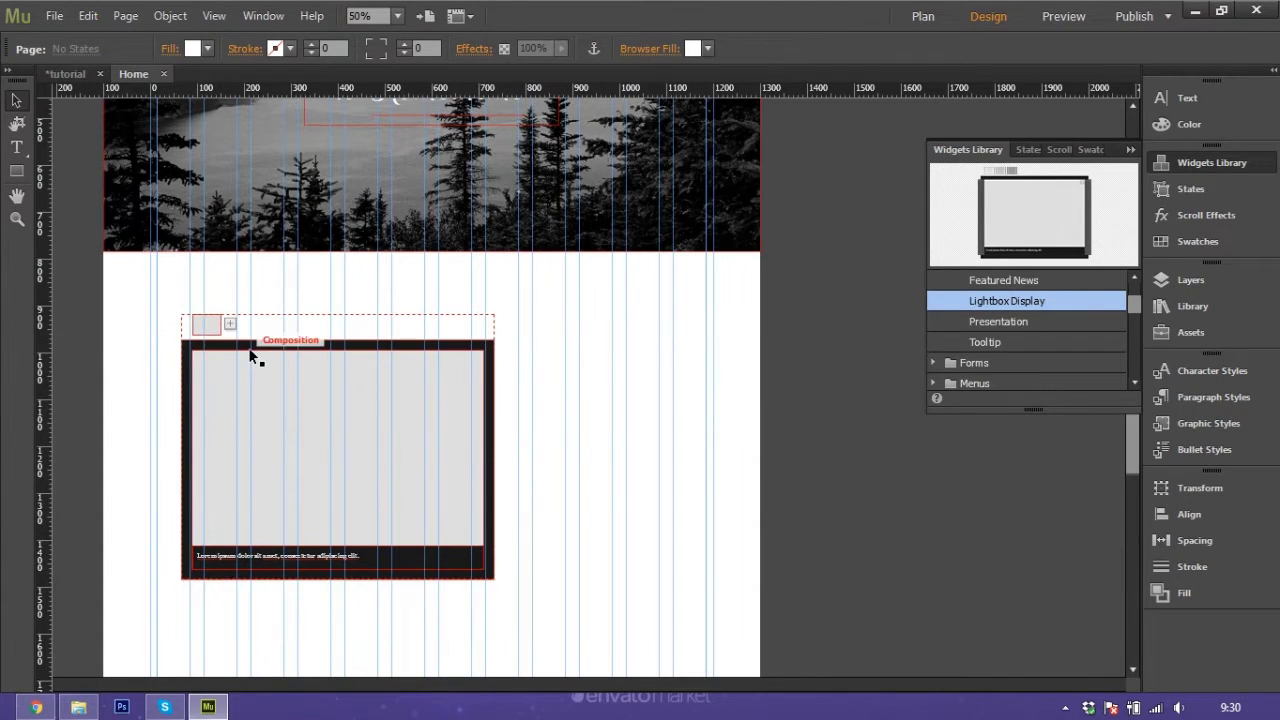
{"action": "left_click_drag", "start_coordinate": [206, 332], "coordinate": [186, 324]}
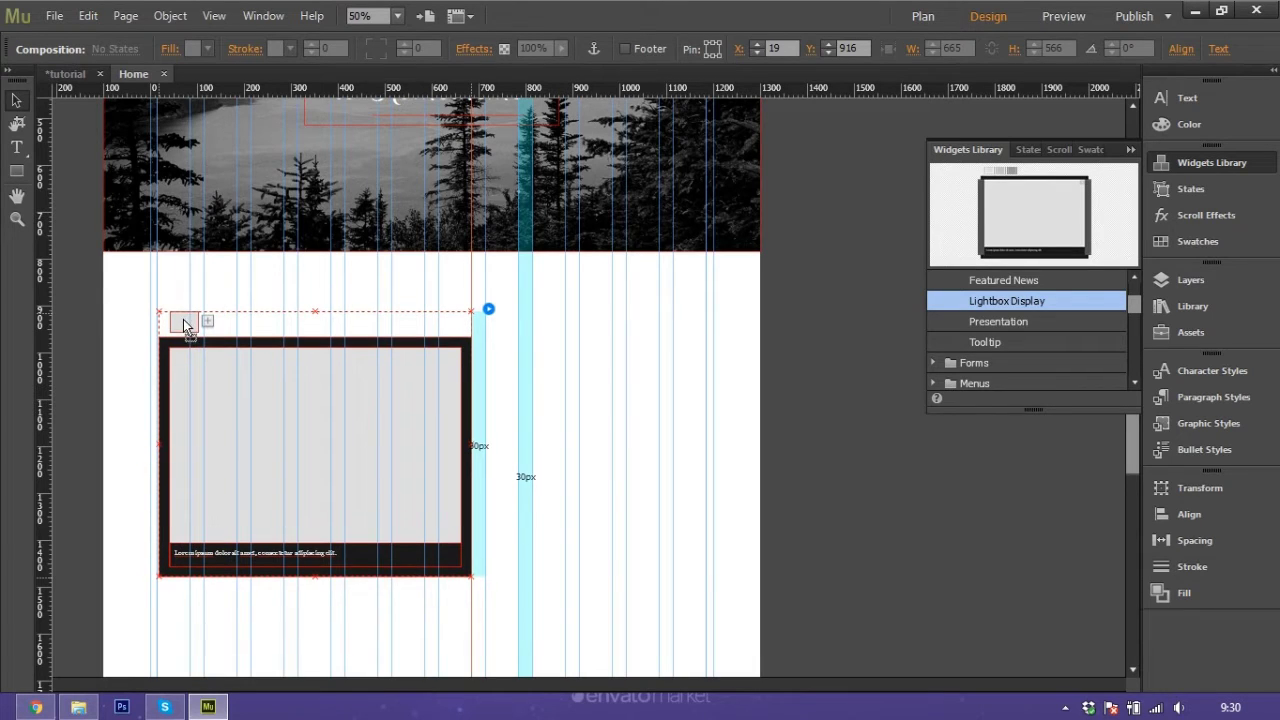
{"action": "left_click_drag", "start_coordinate": [186, 324], "coordinate": [182, 325]}
{"action": "left_click", "coordinate": [649, 376]}
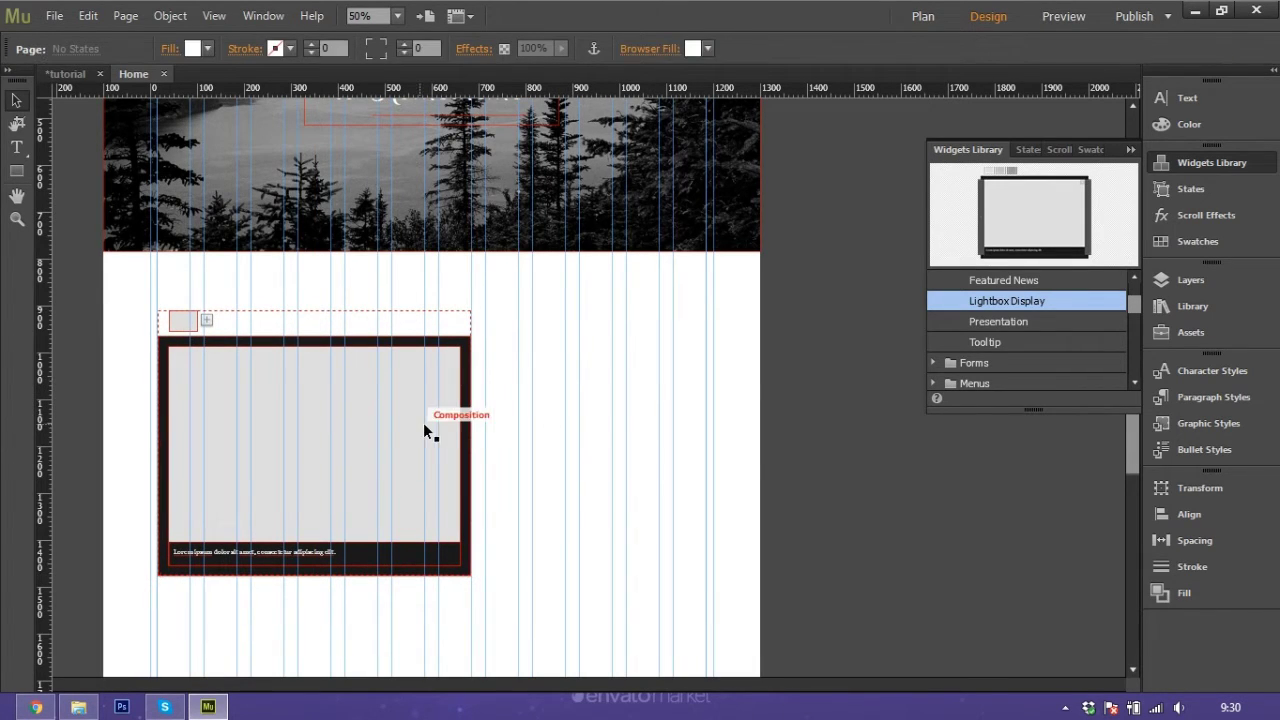
- Delete the lightbox caption text and select the remaining gray image target
{"action": "left_click", "coordinate": [411, 421]}
{"action": "left_click", "coordinate": [447, 410]}
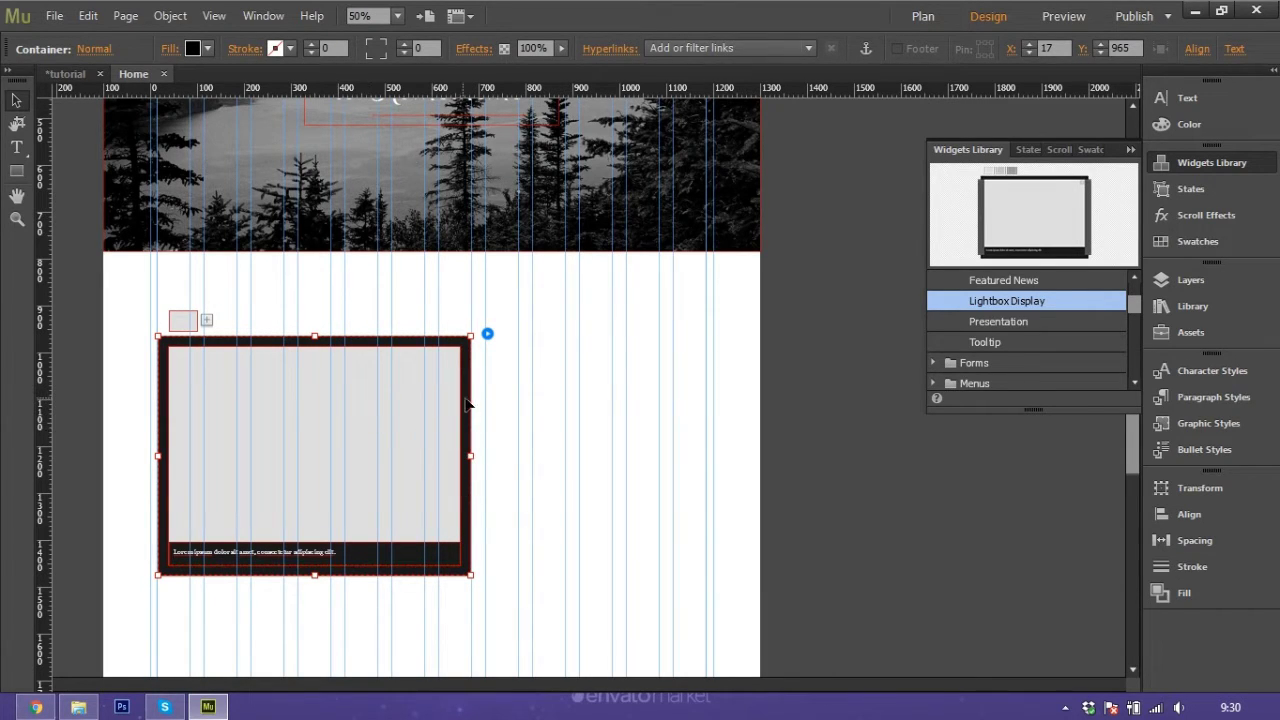
{"action": "left_click", "coordinate": [362, 560]}
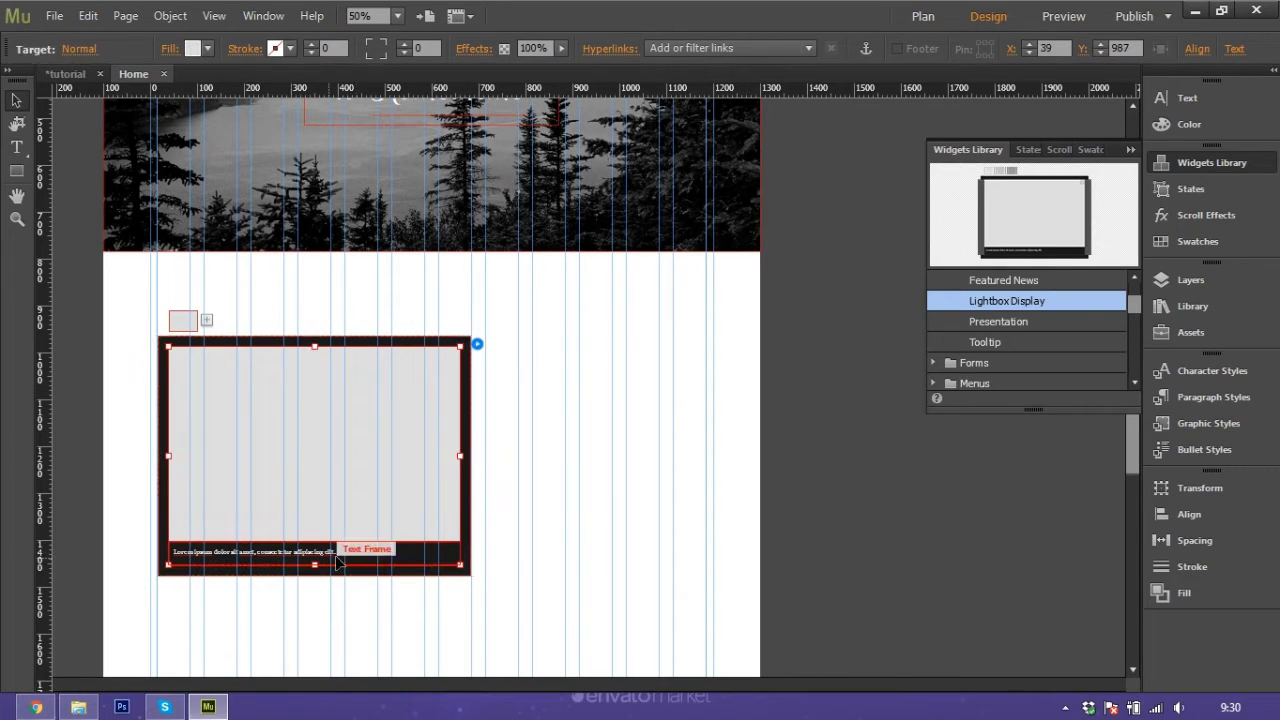
{"action": "left_click", "coordinate": [362, 560]}
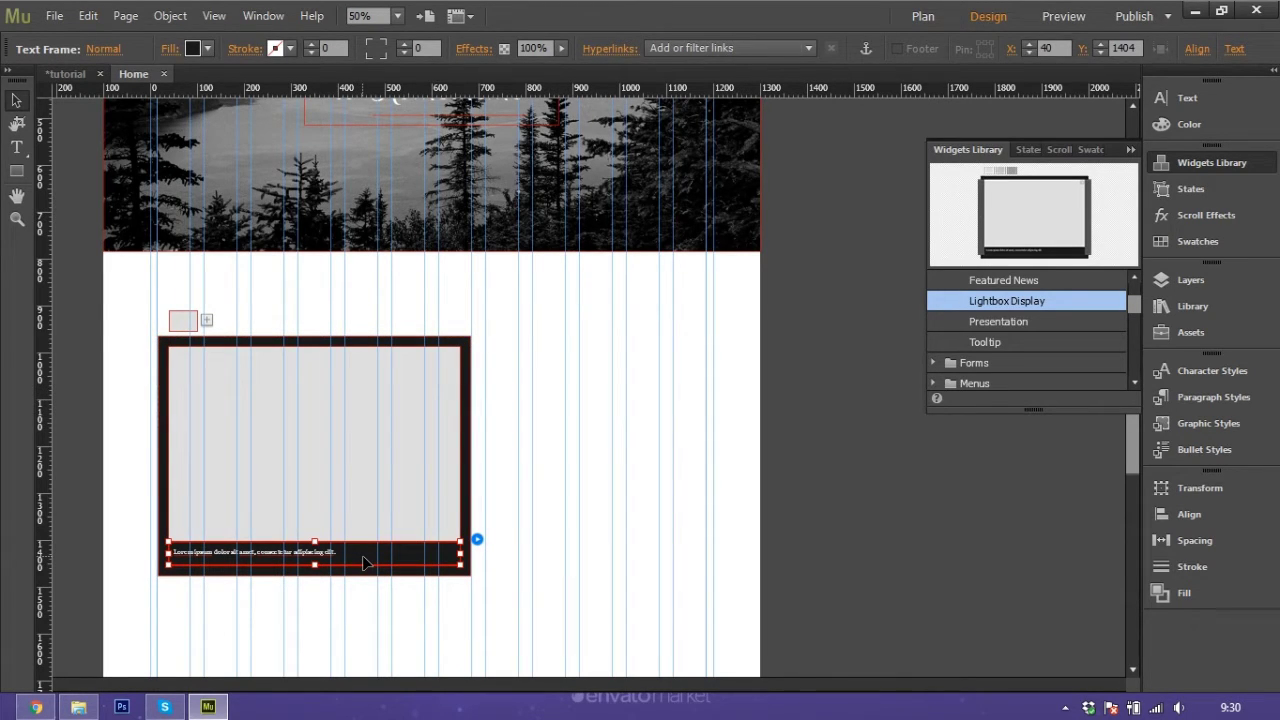
{"action": "key", "text": "Delete"}
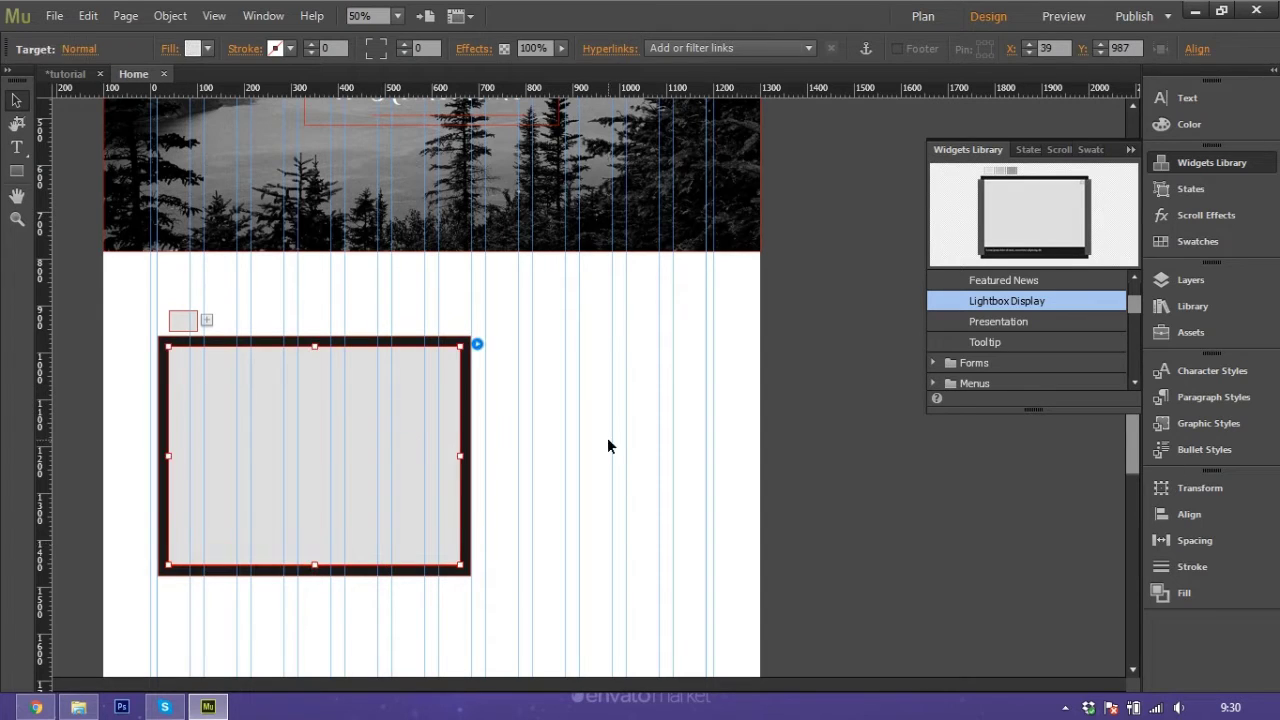
{"action": "left_click", "coordinate": [451, 409]}
{"action": "left_click", "coordinate": [400, 415]}
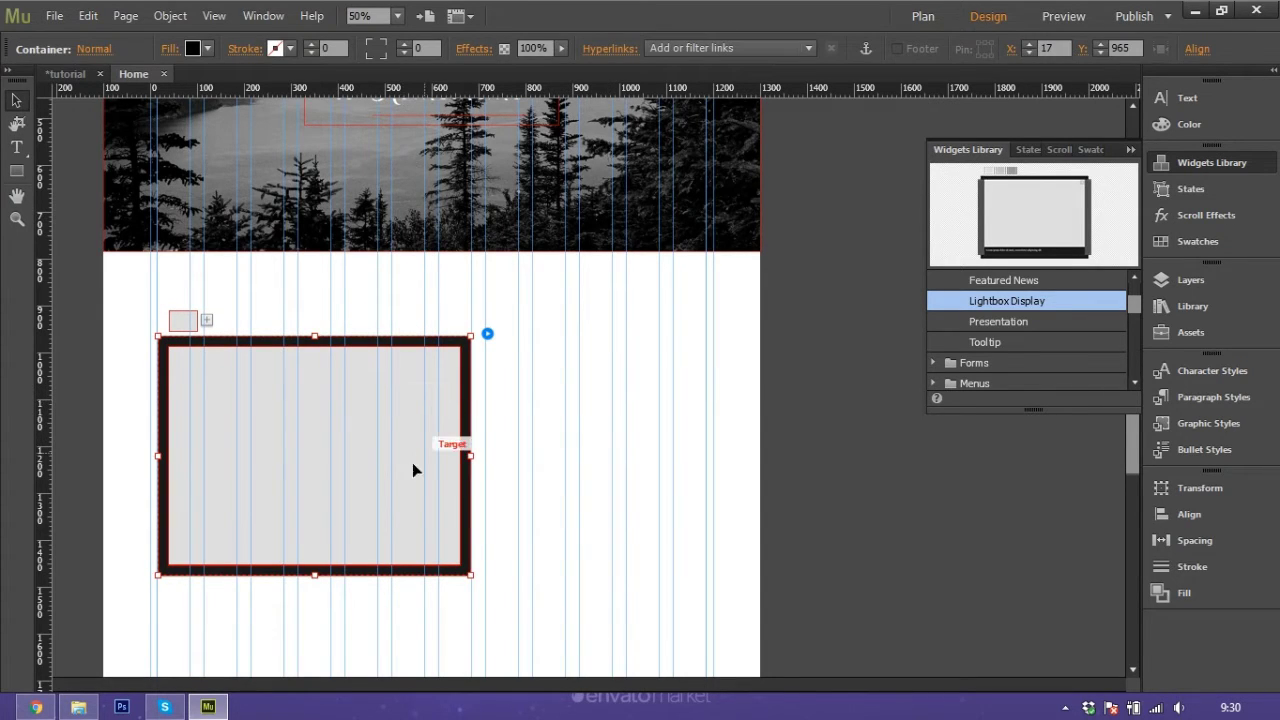
{"action": "left_click", "coordinate": [437, 418]}
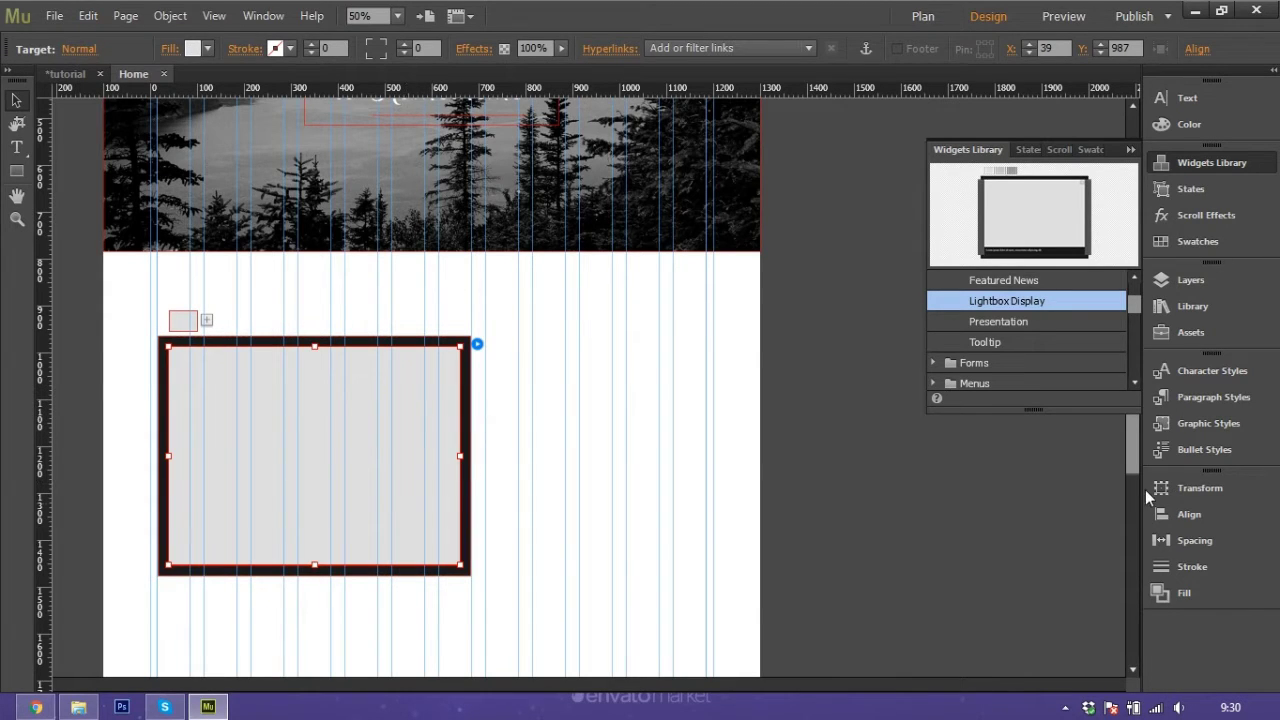
- Set the lightbox image area to 720 wide by 480 high in the Transform panel
{"action": "left_click", "coordinate": [1200, 488]}
{"action": "left_click", "coordinate": [1088, 503]}
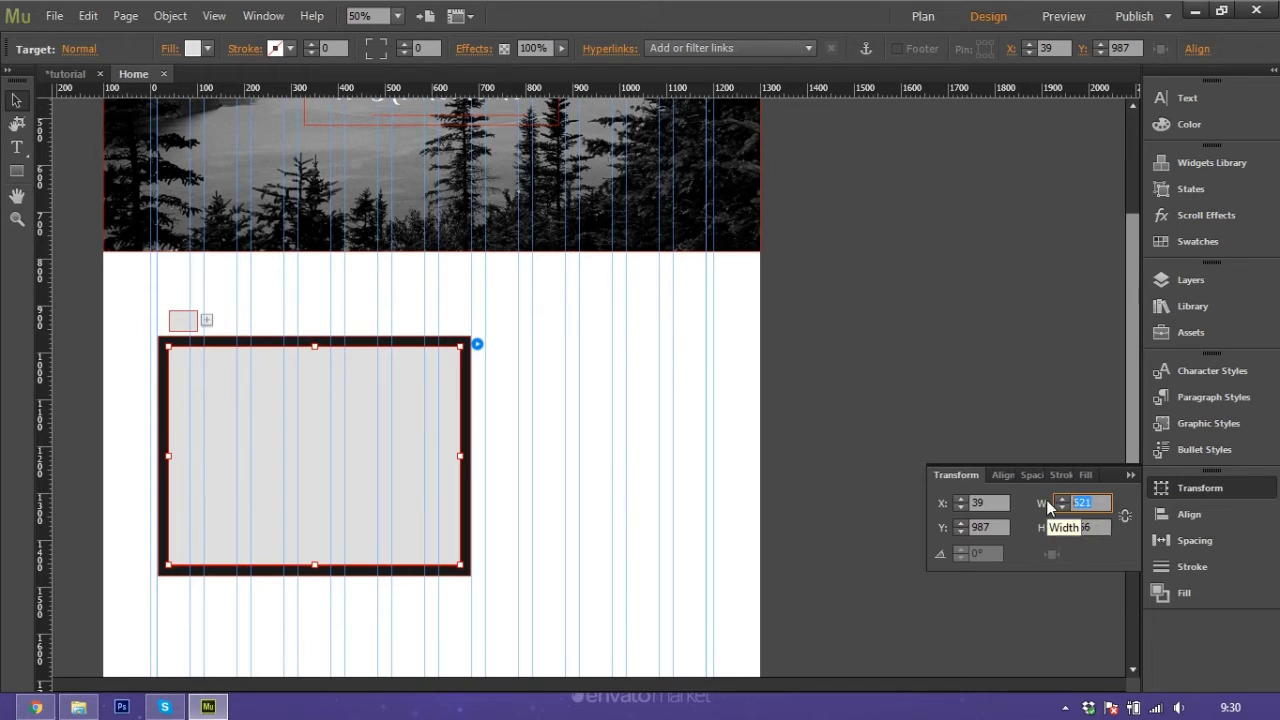
{"action": "type", "text": "720"}
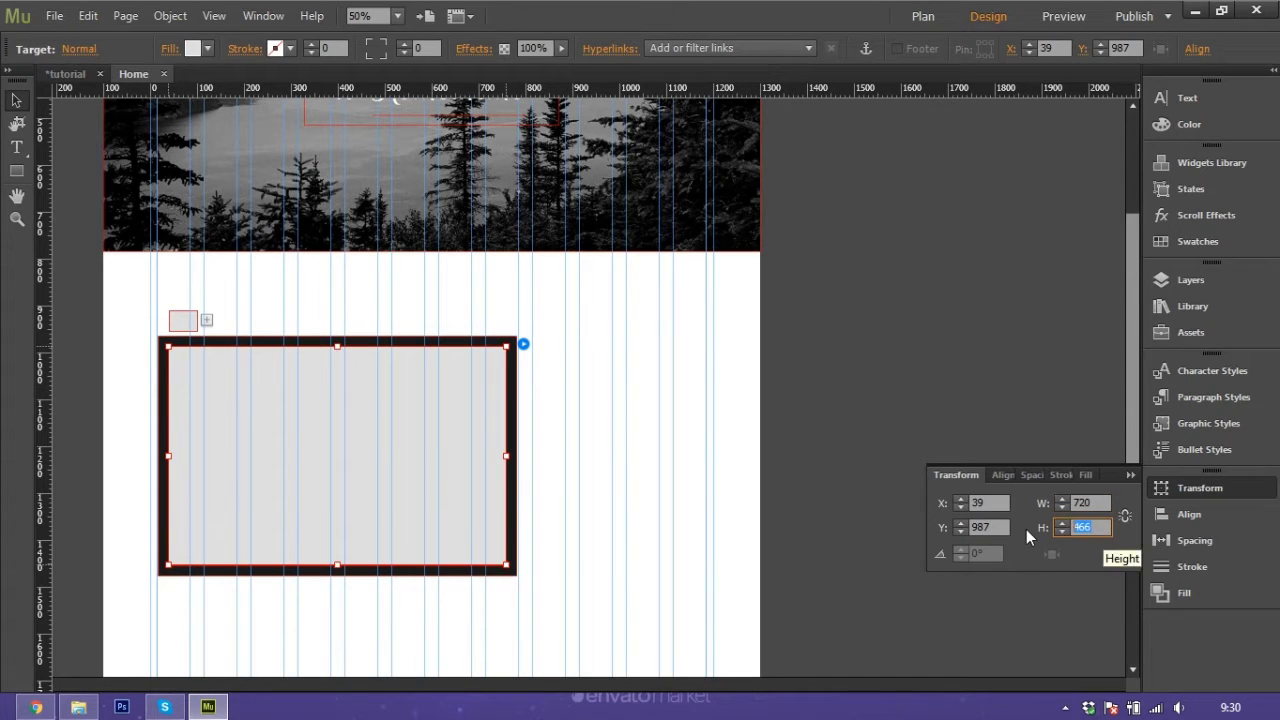
{"action": "left_click", "coordinate": [1108, 527]}
{"action": "type", "text": "480"}
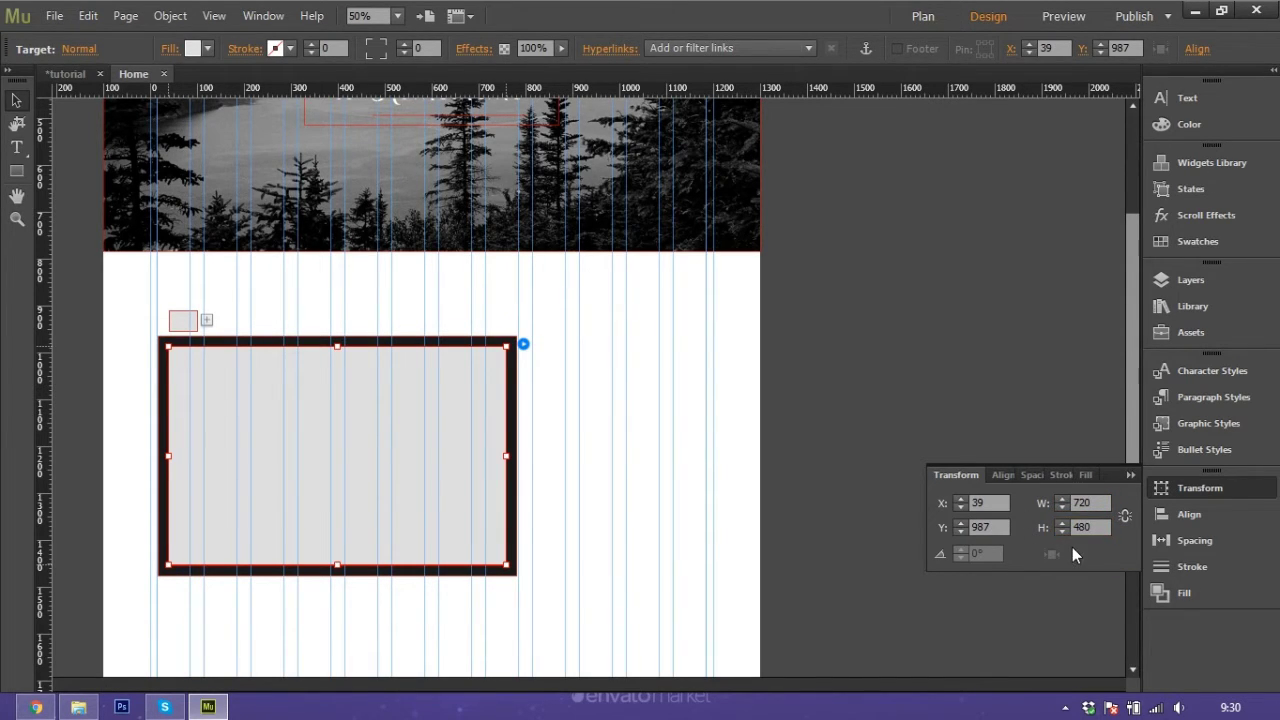
{"action": "key", "text": "Return"}
- Shift the 764×524 lightbox container right and reopen its composition options
{"action": "left_click", "coordinate": [595, 390]}
{"action": "left_click", "coordinate": [380, 392]}
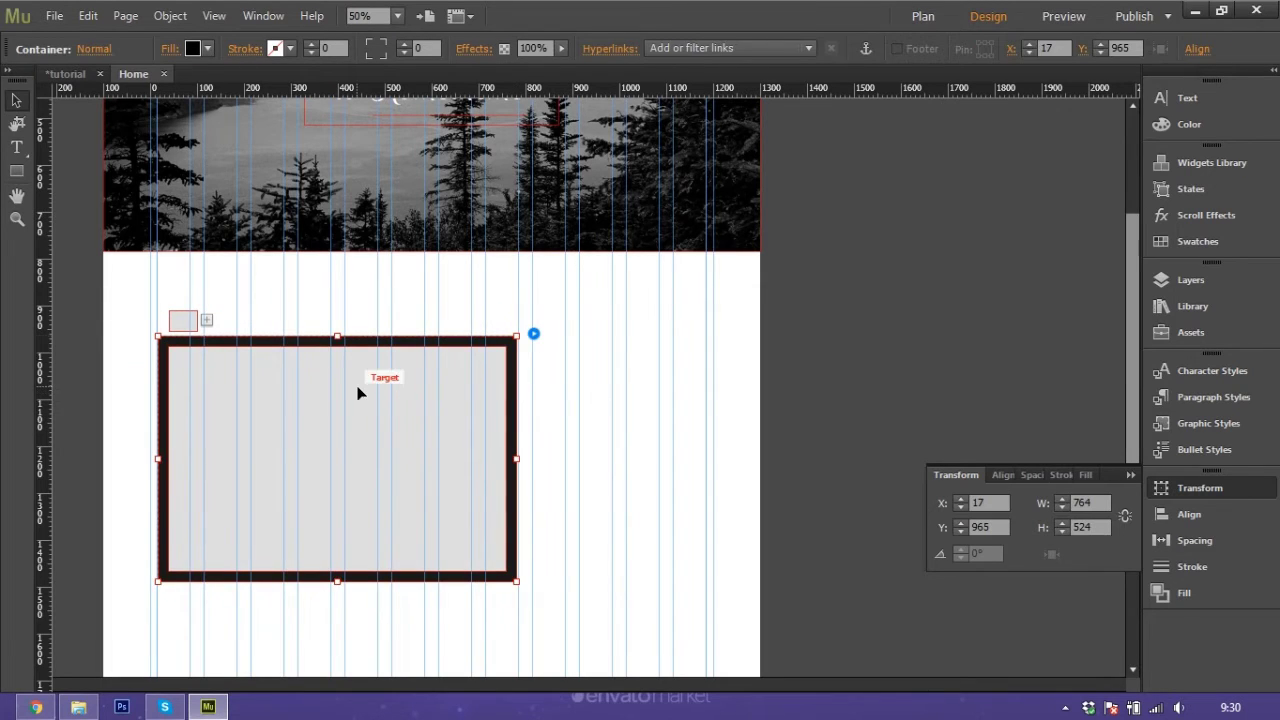
{"action": "left_click_drag", "start_coordinate": [358, 391], "coordinate": [451, 396]}
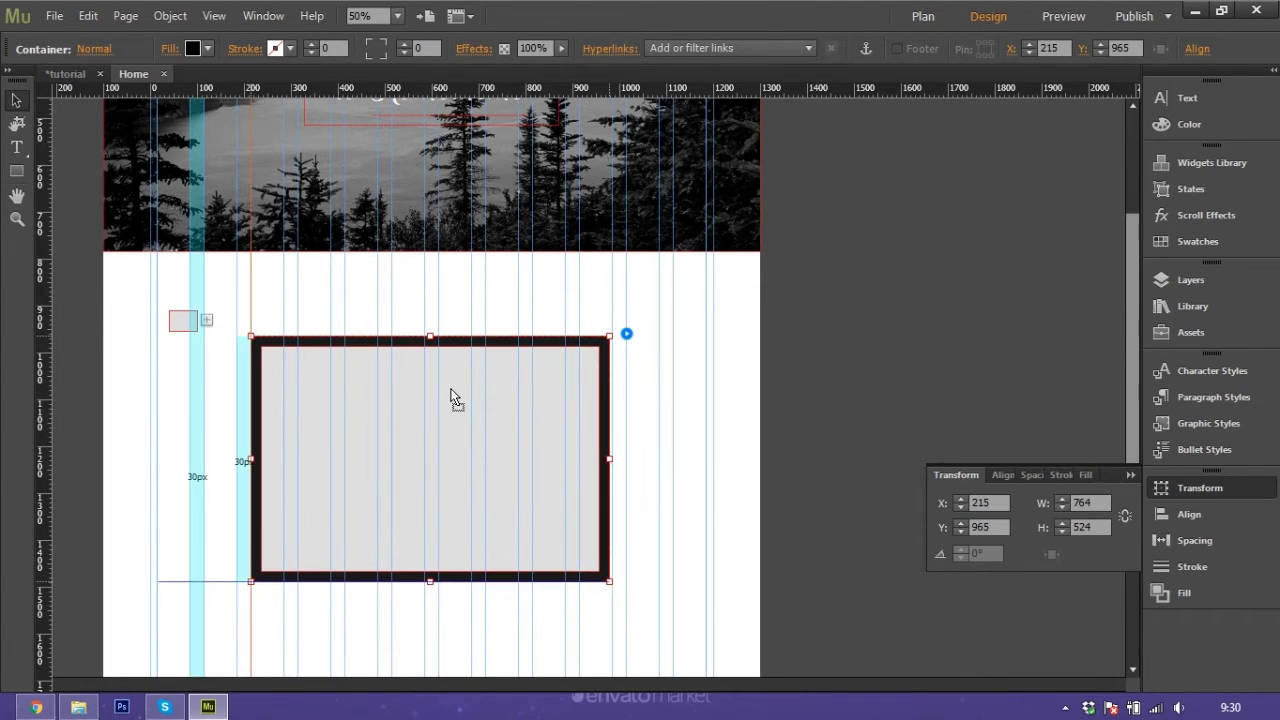
{"action": "left_click_drag", "start_coordinate": [451, 396], "coordinate": [454, 396]}
{"action": "left_click", "coordinate": [172, 321]}
{"action": "left_click", "coordinate": [565, 381]}
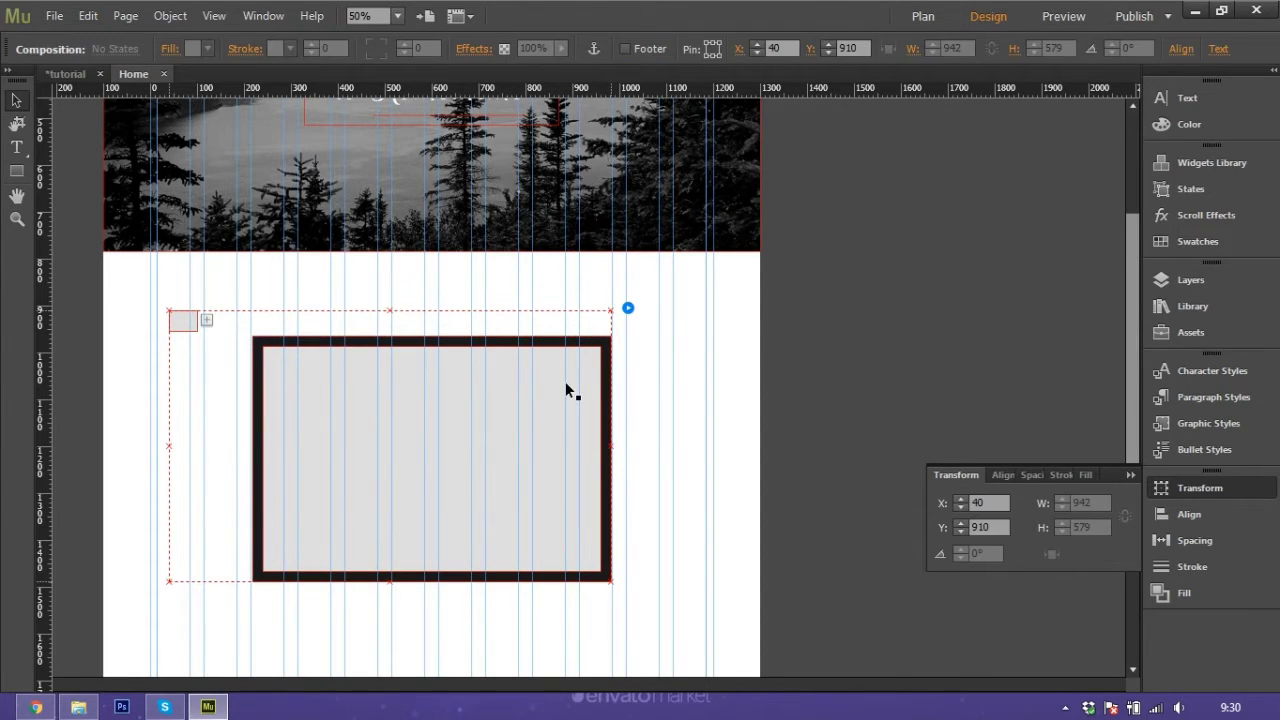
{"action": "left_click", "coordinate": [628, 333]}
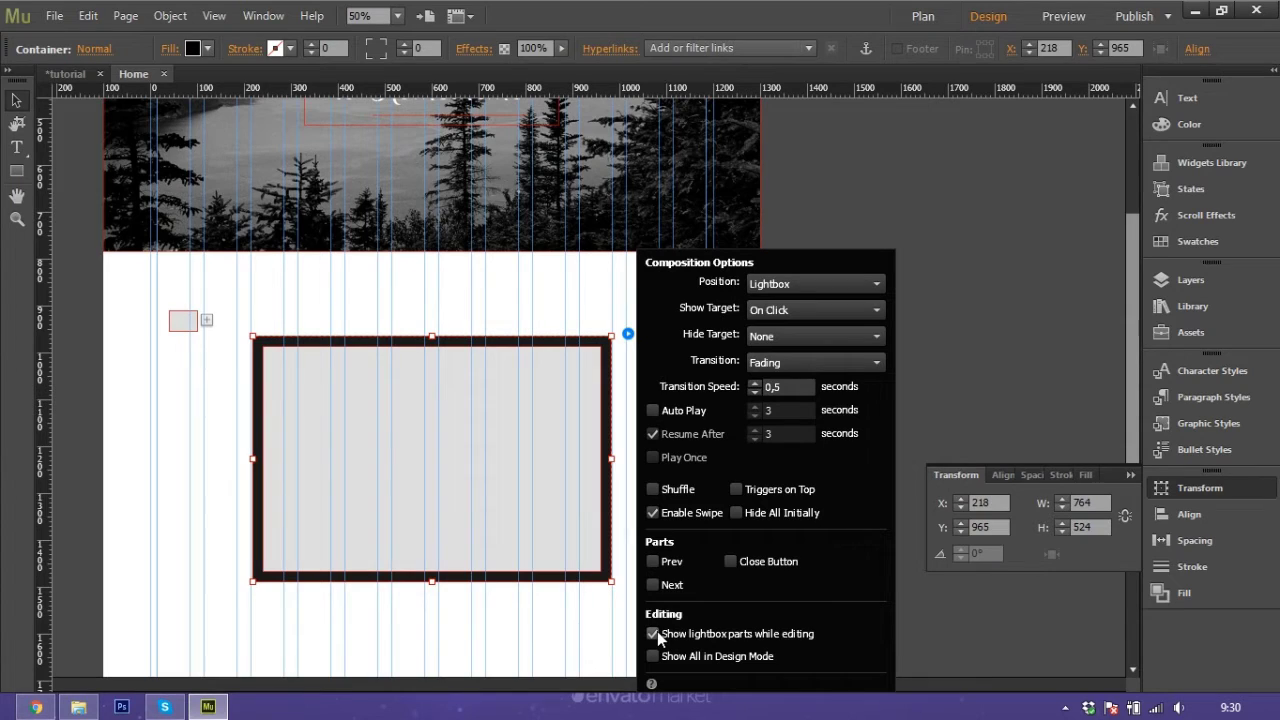
- Hide lightbox parts while editing, align the thumbnail trigger to the guide and enlarge it to 370×277
{"action": "left_click", "coordinate": [652, 633]}
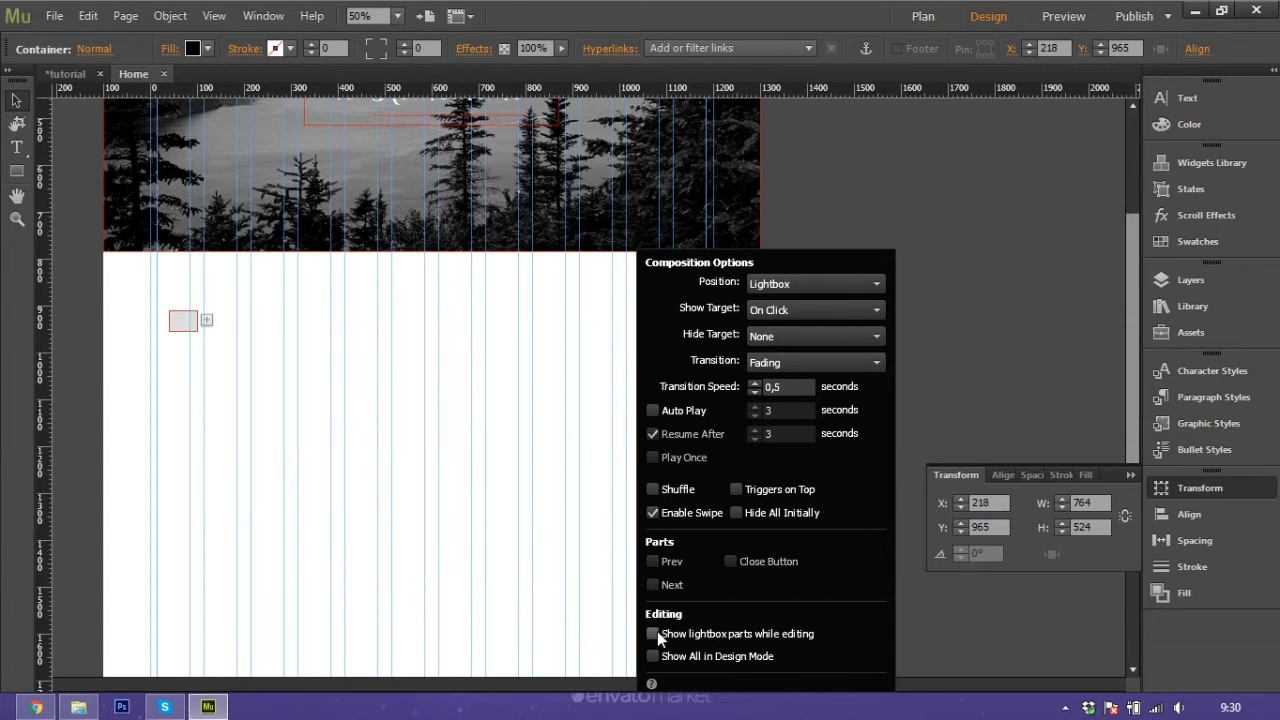
{"action": "left_click", "coordinate": [298, 328]}
{"action": "left_click", "coordinate": [186, 321]}
{"action": "left_click_drag", "start_coordinate": [187, 321], "coordinate": [175, 323]}
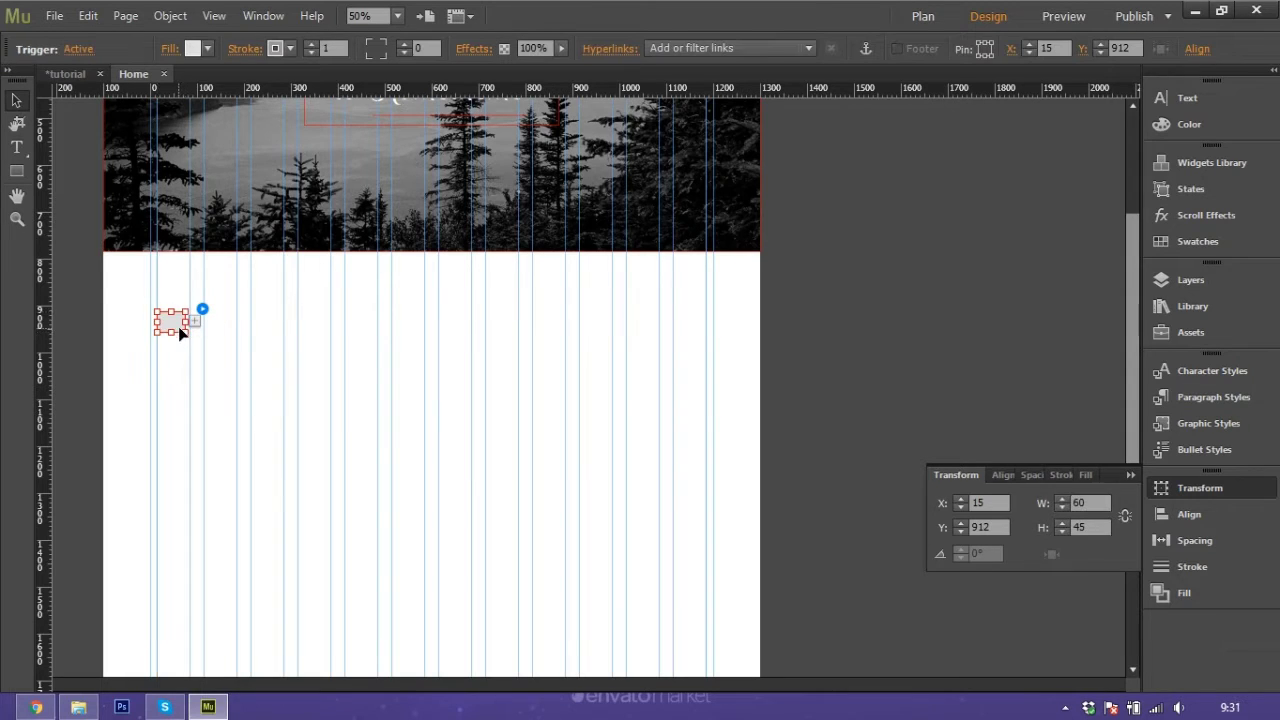
{"action": "left_click_drag", "start_coordinate": [184, 332], "coordinate": [332, 443]}
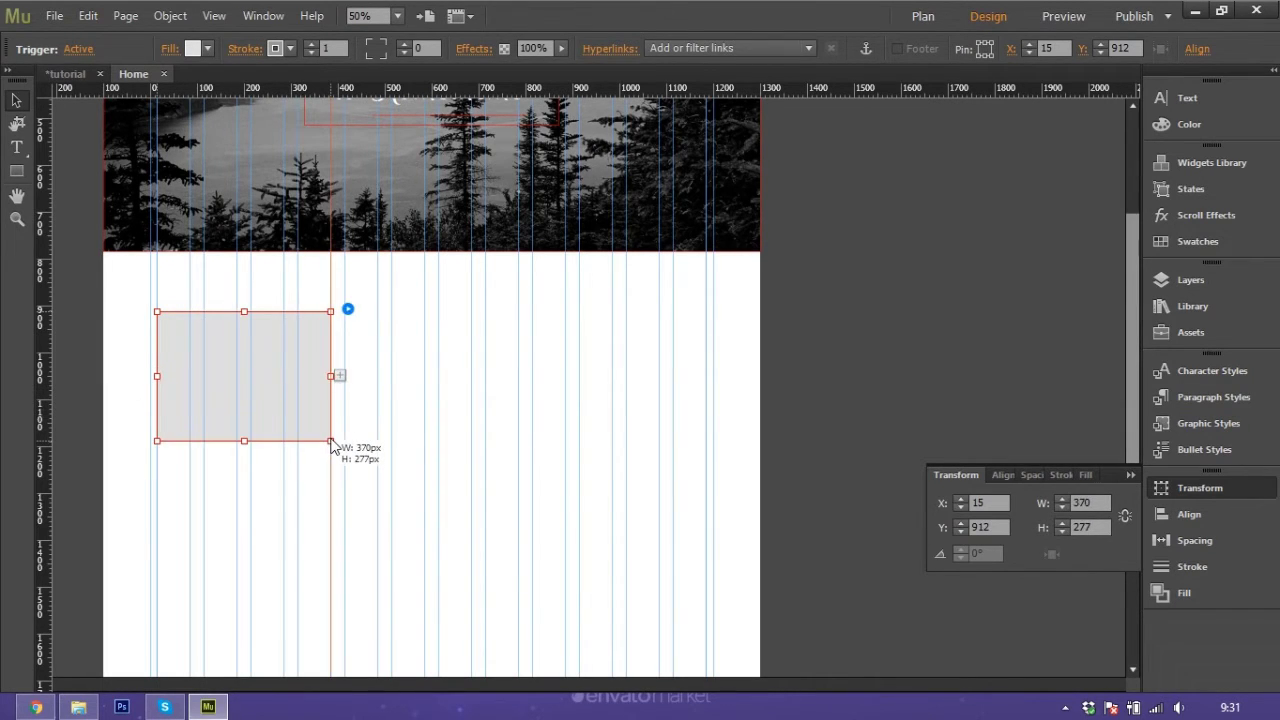
{"action": "left_click", "coordinate": [413, 414]}
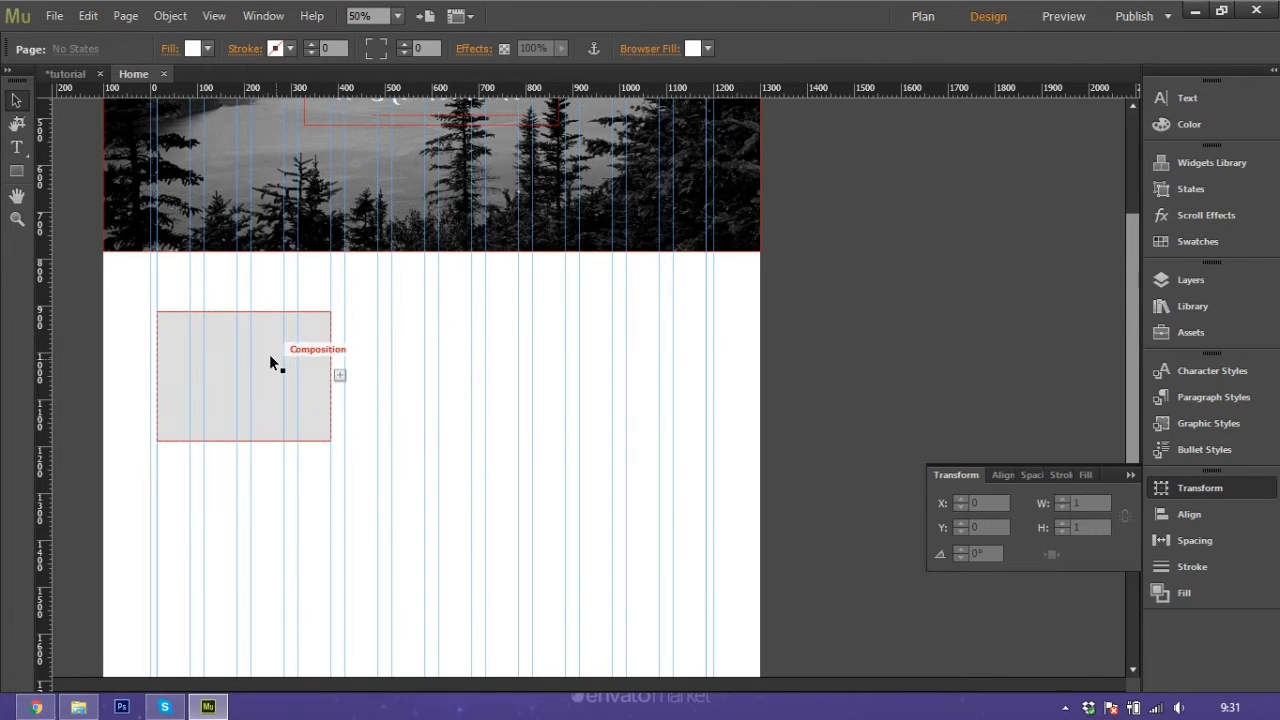
- Set the thumbnail trigger's stroke weight to 0 in both Active and Normal states
{"action": "left_click", "coordinate": [268, 354]}
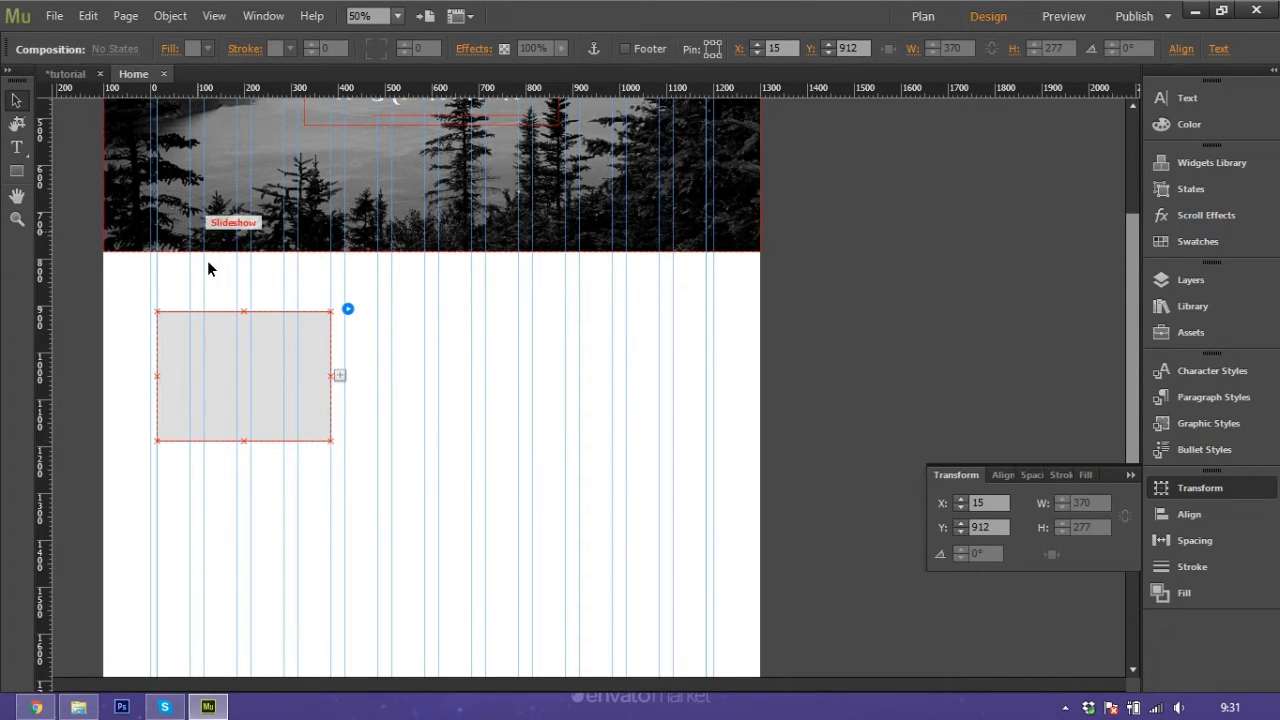
{"action": "left_click", "coordinate": [226, 335]}
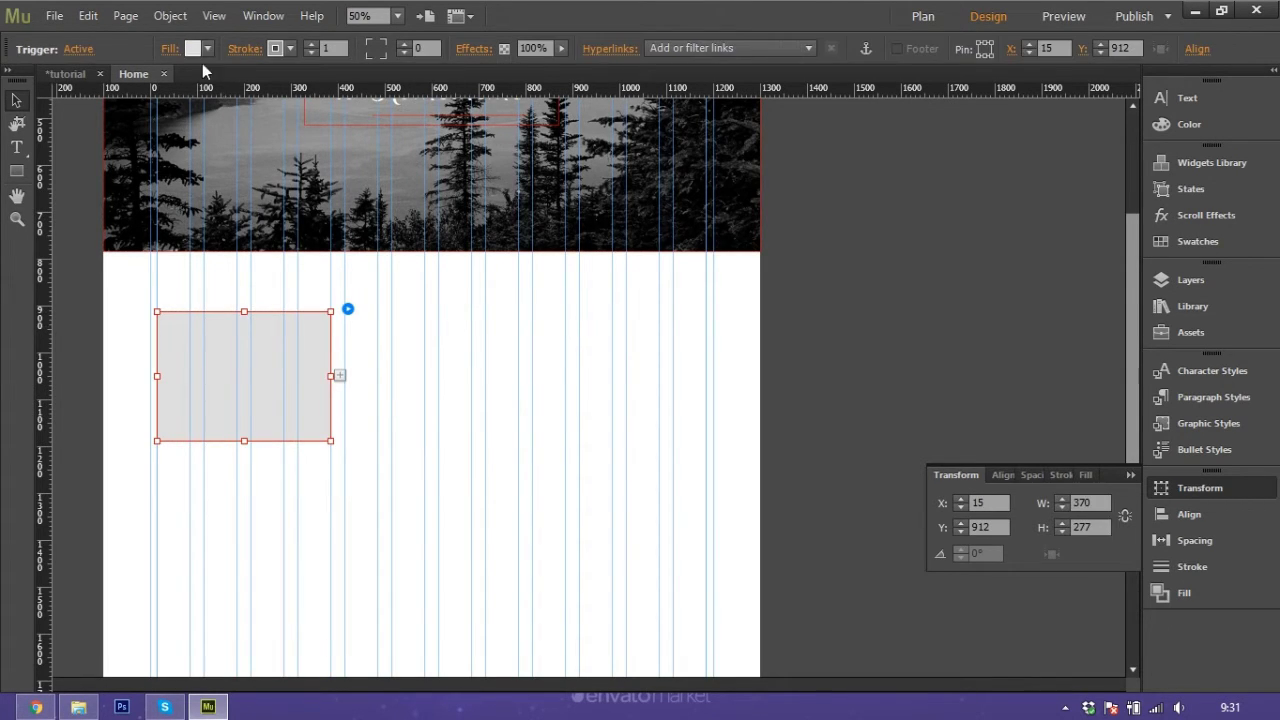
{"action": "left_click", "coordinate": [311, 53]}
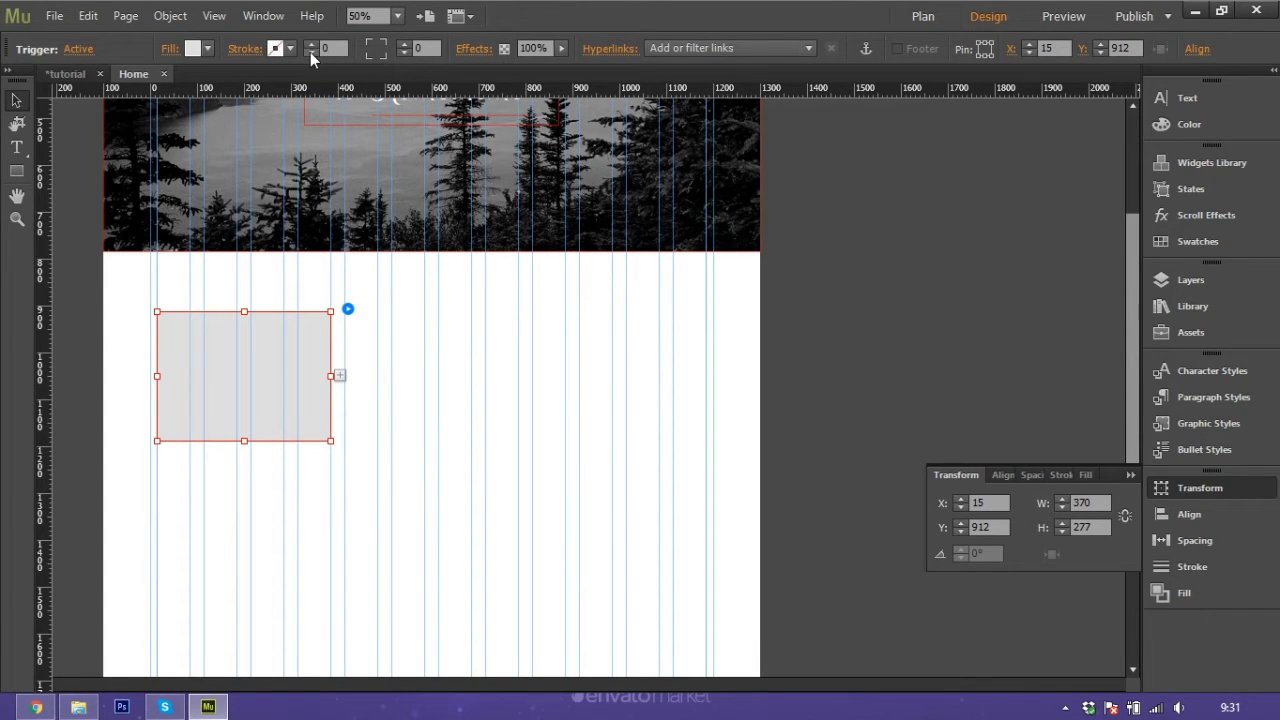
{"action": "left_click", "coordinate": [77, 50]}
{"action": "left_click", "coordinate": [132, 76]}
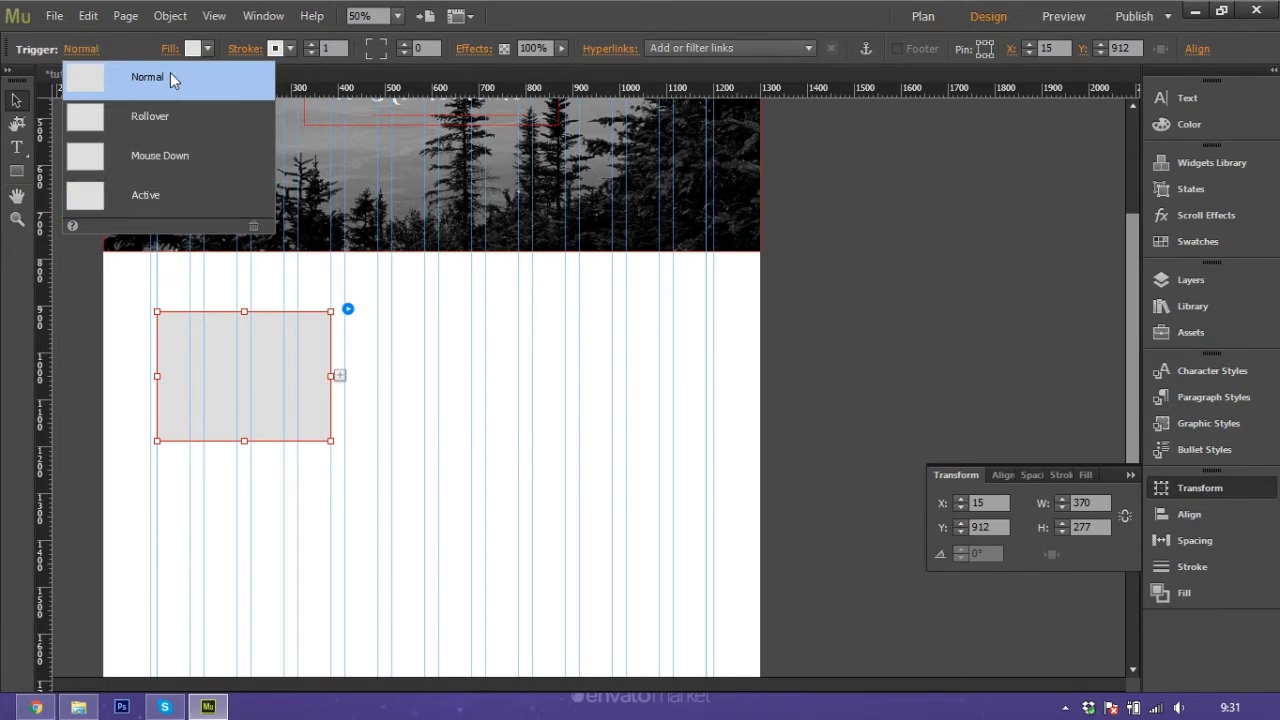
{"action": "left_click", "coordinate": [311, 53]}
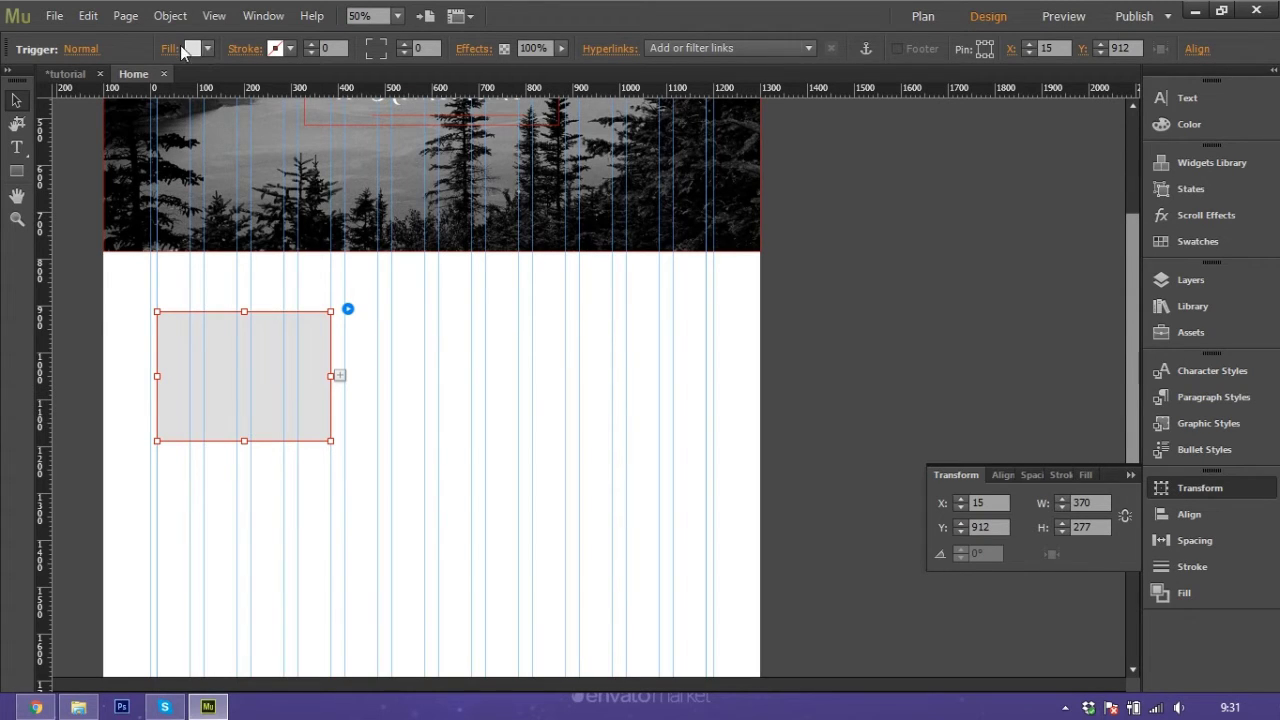
- Fill the trigger with the couple-on-motorcycle photo from D:\Photo\aneh
{"action": "left_click", "coordinate": [172, 49]}
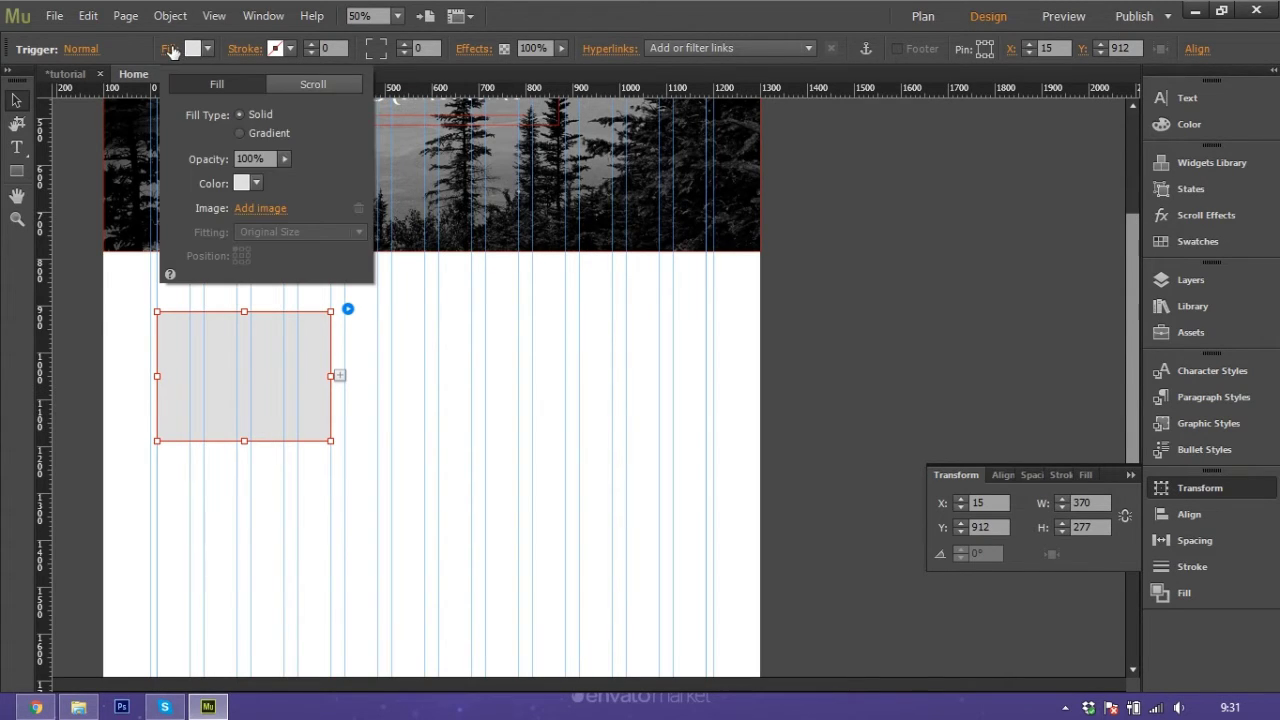
{"action": "left_click", "coordinate": [267, 211]}
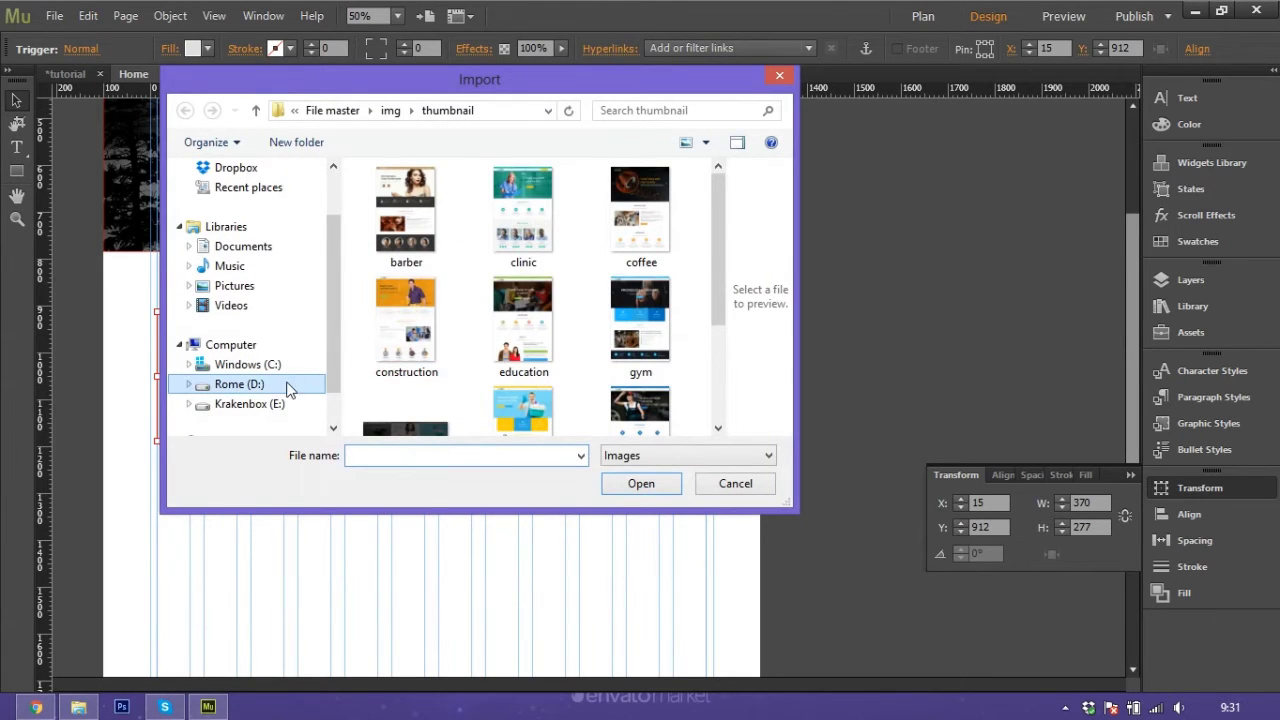
{"action": "left_click", "coordinate": [240, 384]}
{"action": "scroll", "coordinate": [420, 360], "scroll_direction": "down", "scroll_amount": 3}
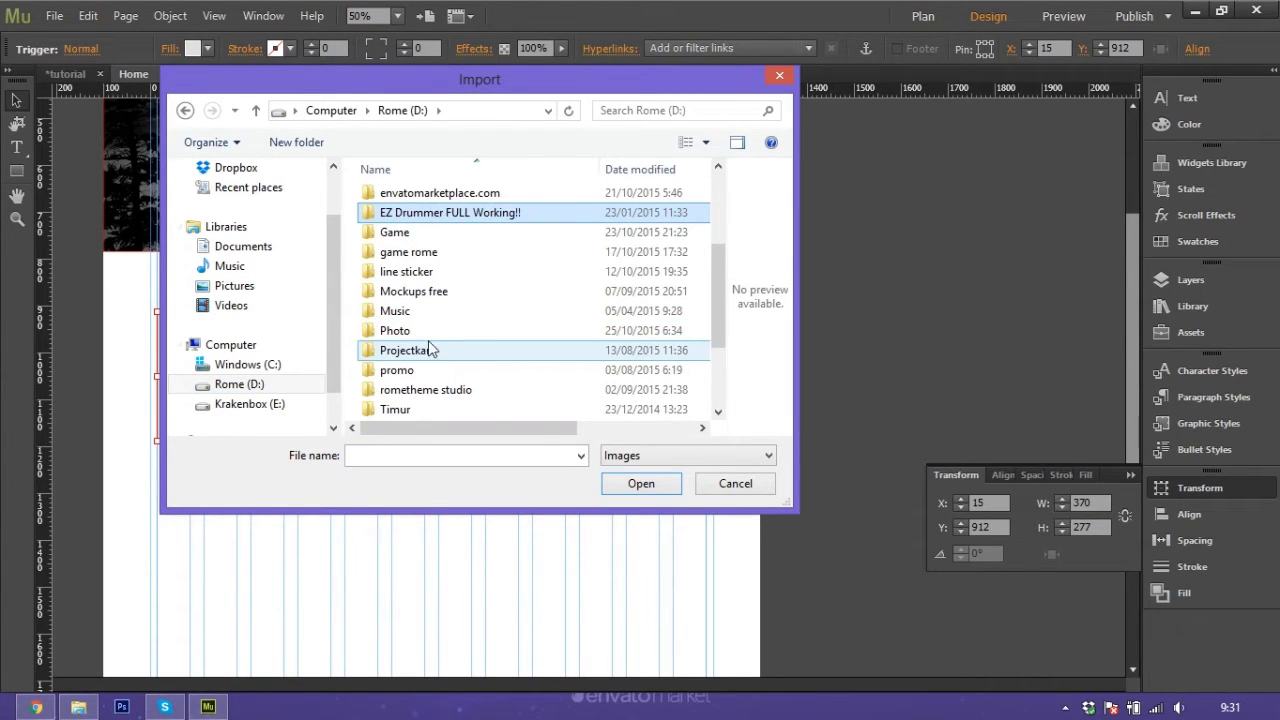
{"action": "double_click", "coordinate": [392, 331]}
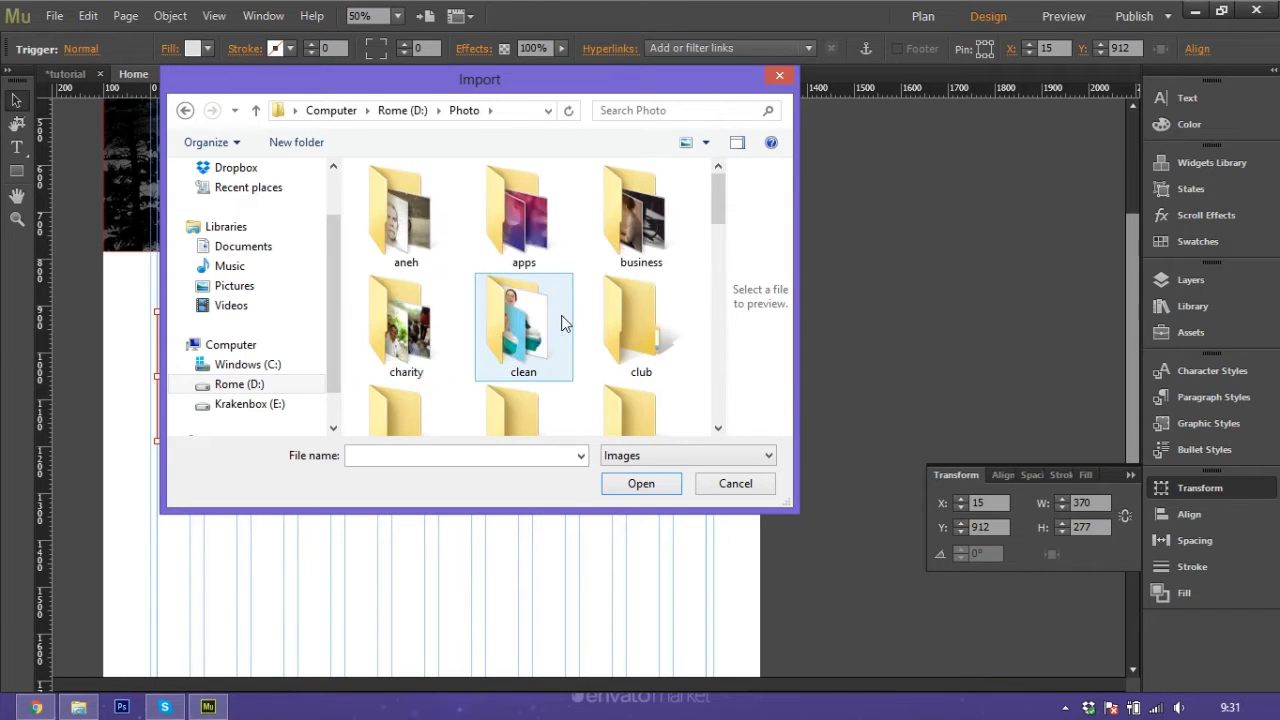
{"action": "left_click", "coordinate": [625, 242]}
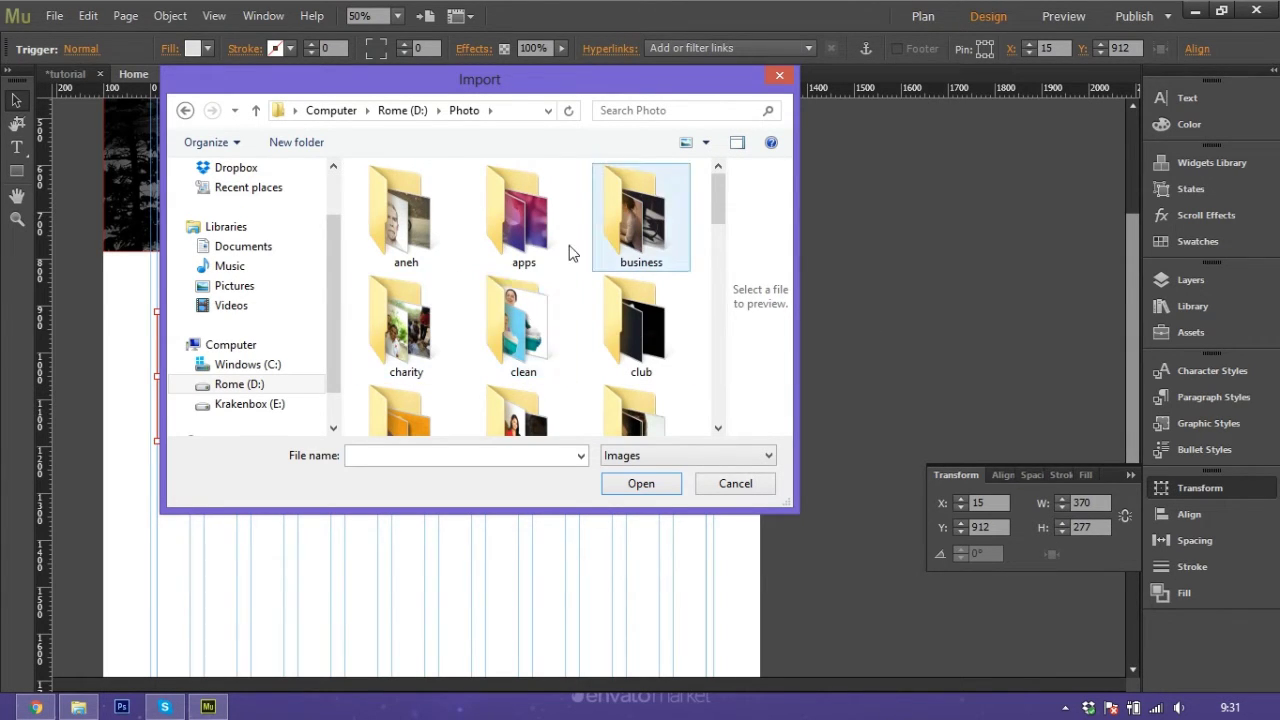
{"action": "double_click", "coordinate": [401, 247]}
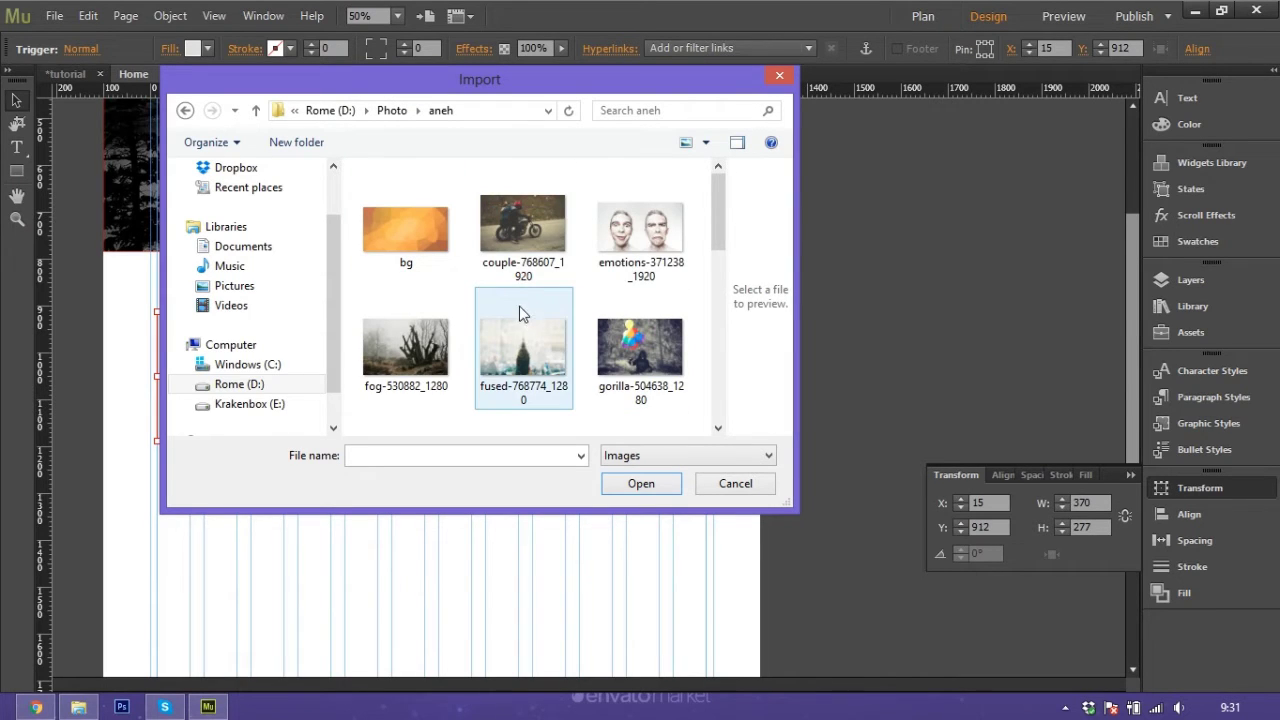
{"action": "left_click", "coordinate": [524, 240]}
{"action": "left_click", "coordinate": [641, 483]}
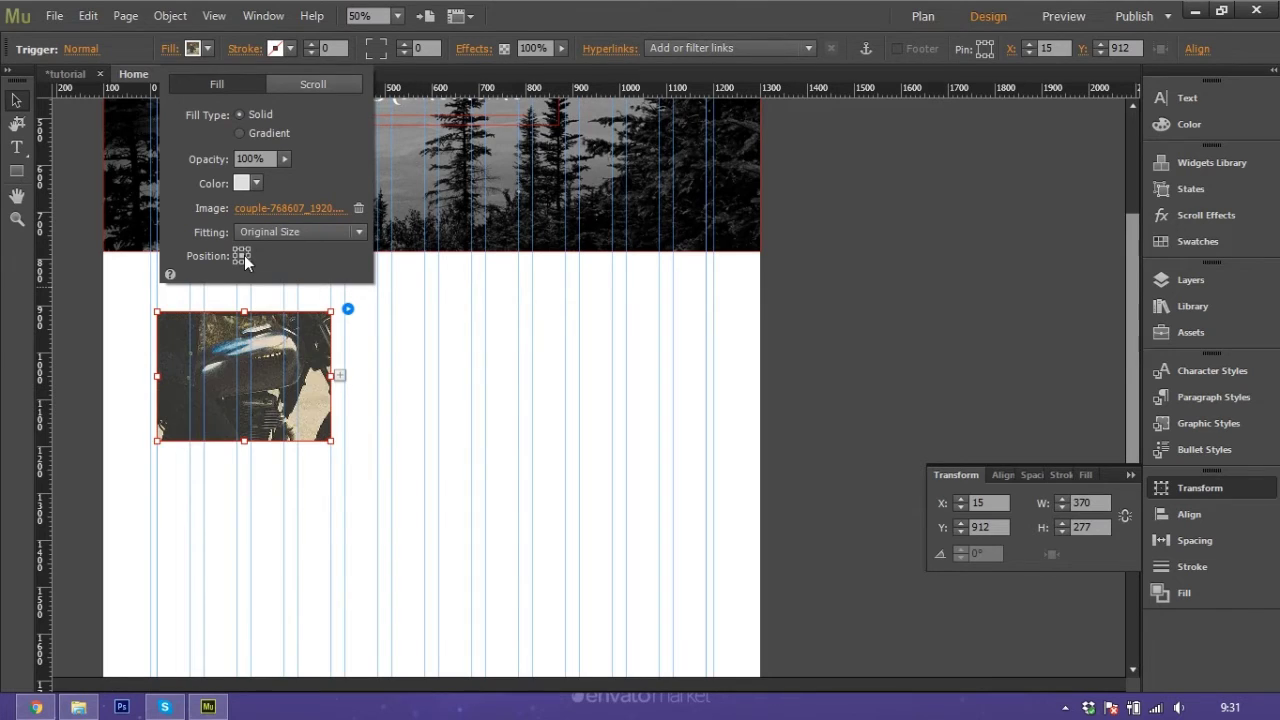
- Set the photo's fitting to Scale To Fill
{"action": "left_click", "coordinate": [298, 229]}
{"action": "left_click", "coordinate": [296, 256]}
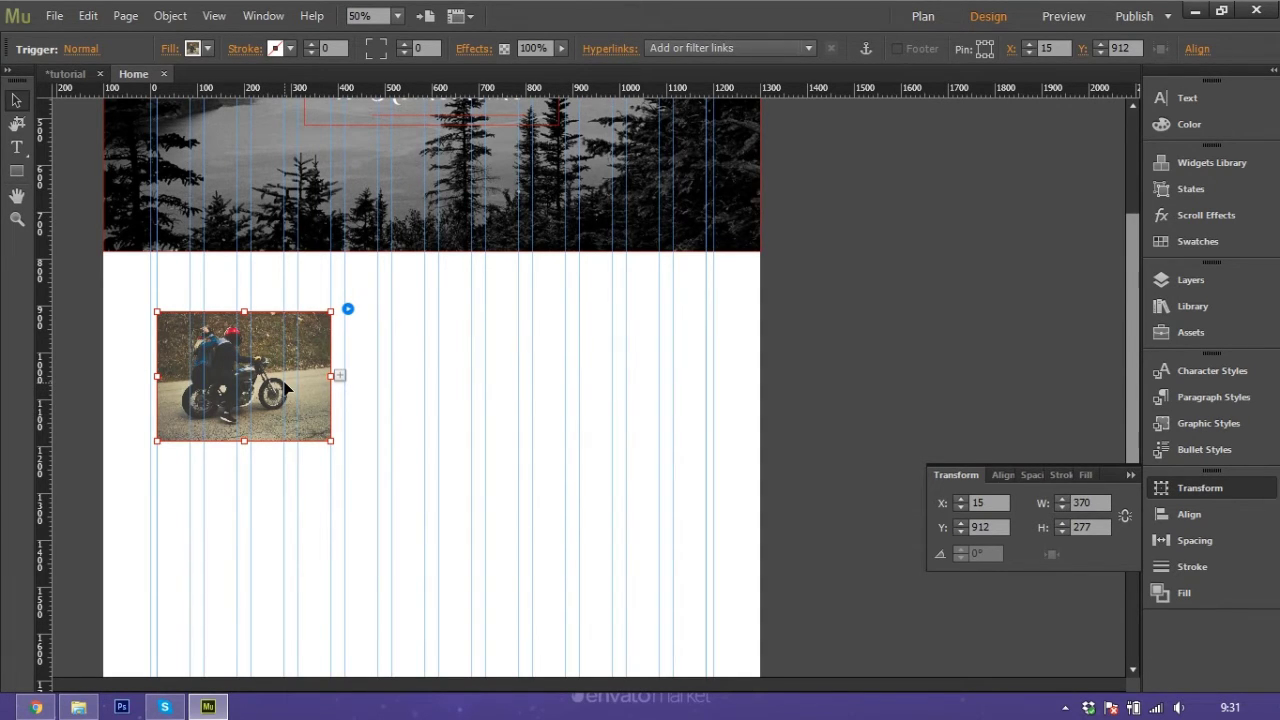
{"action": "left_click", "coordinate": [461, 393]}
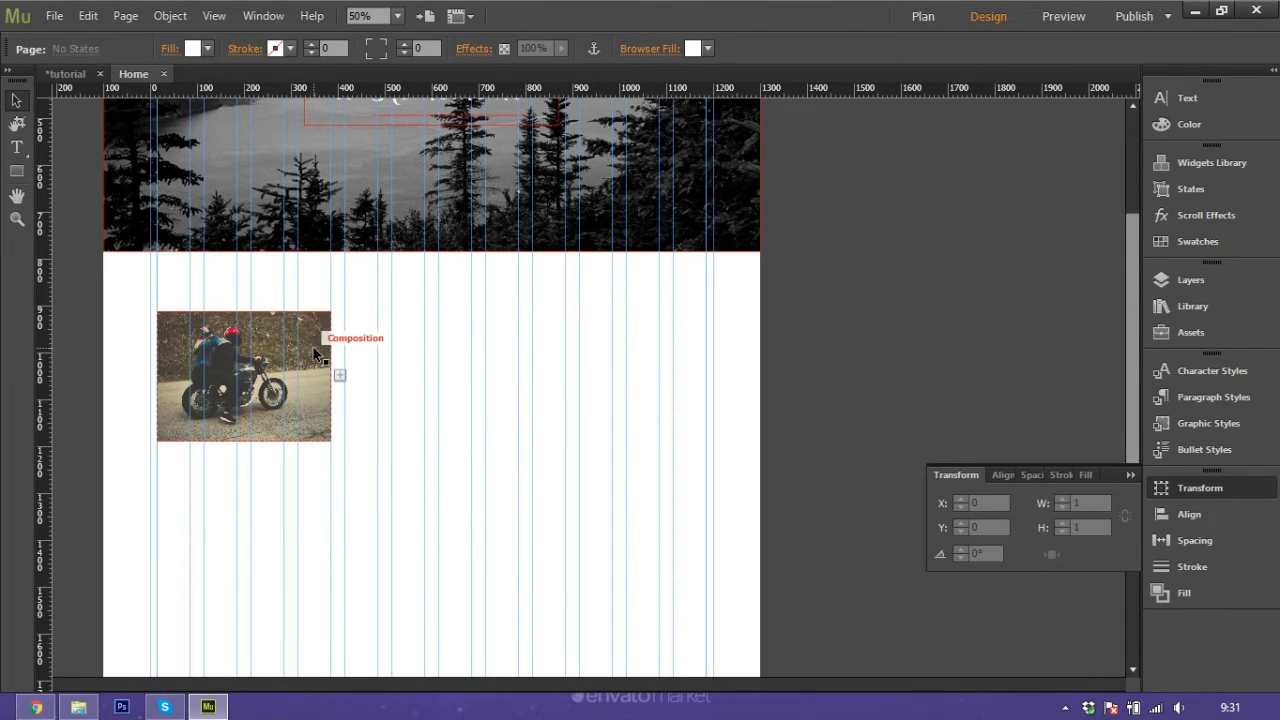
- Preview the Home page in Chrome and test the motorcycle thumbnail's lightbox, which shows an empty gray panel
{"action": "left_click", "coordinate": [343, 357]}
{"action": "left_click", "coordinate": [457, 320]}
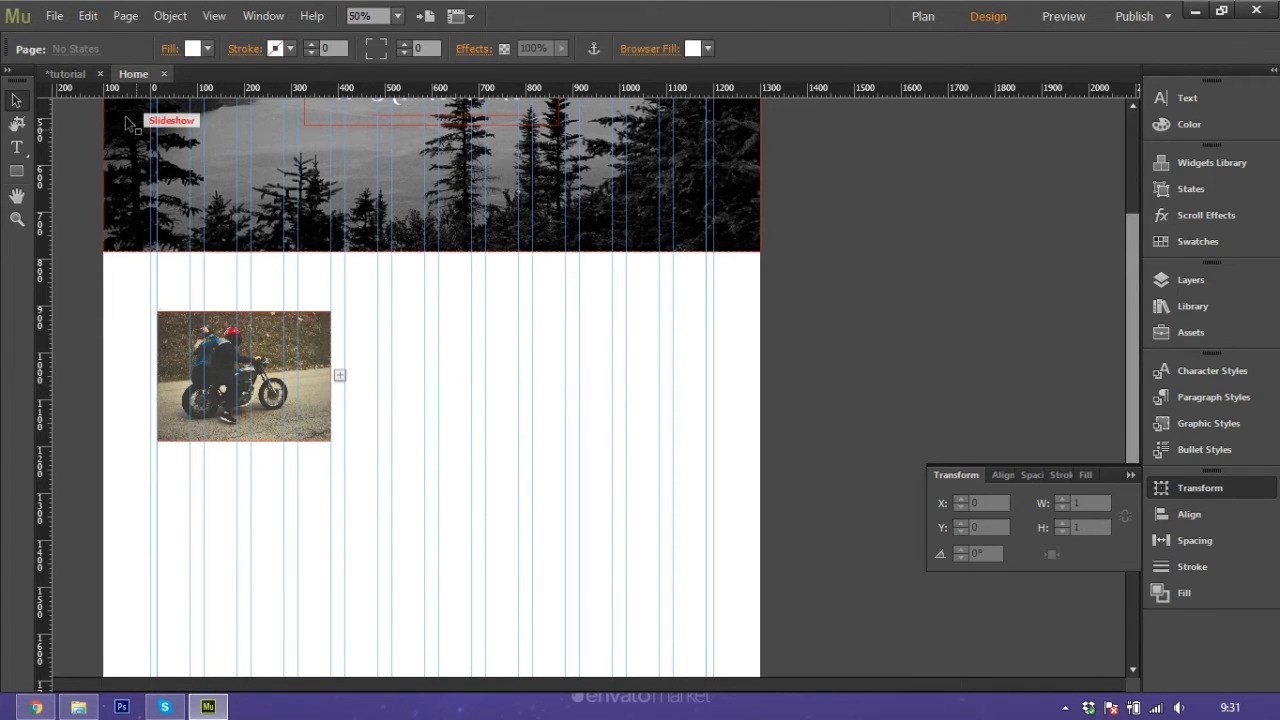
{"action": "left_click", "coordinate": [56, 16]}
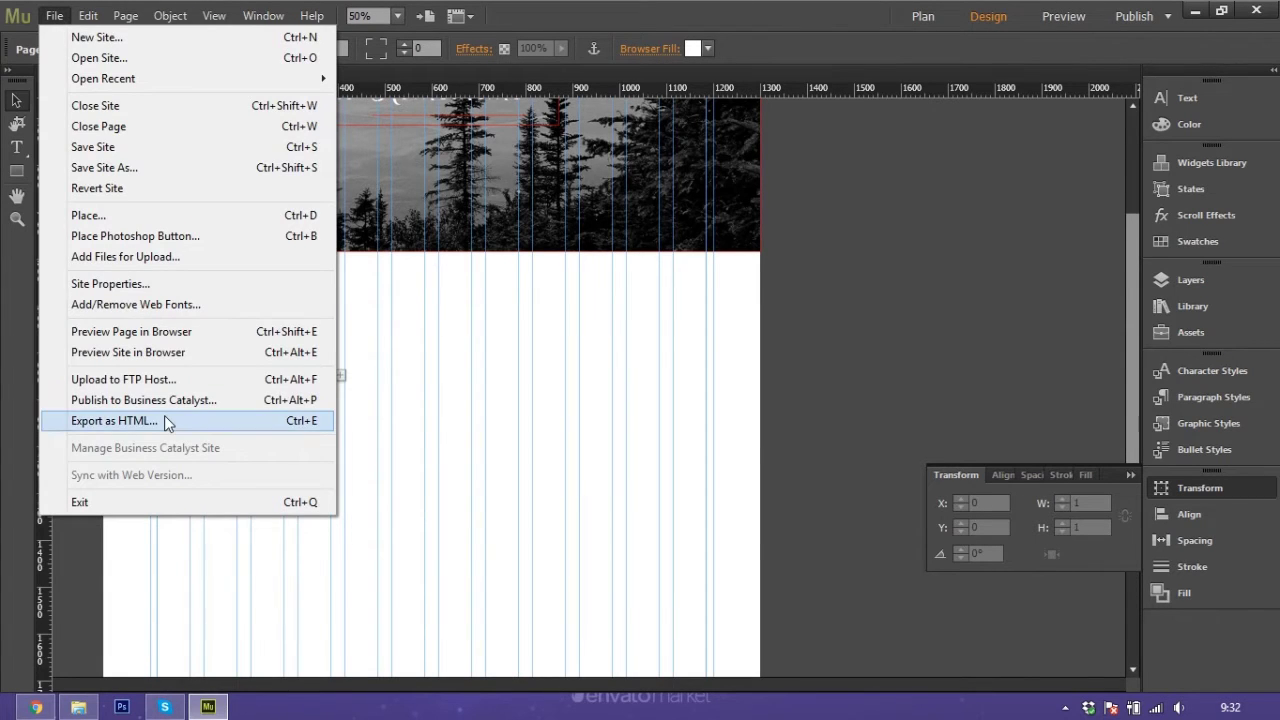
{"action": "left_click", "coordinate": [162, 334]}
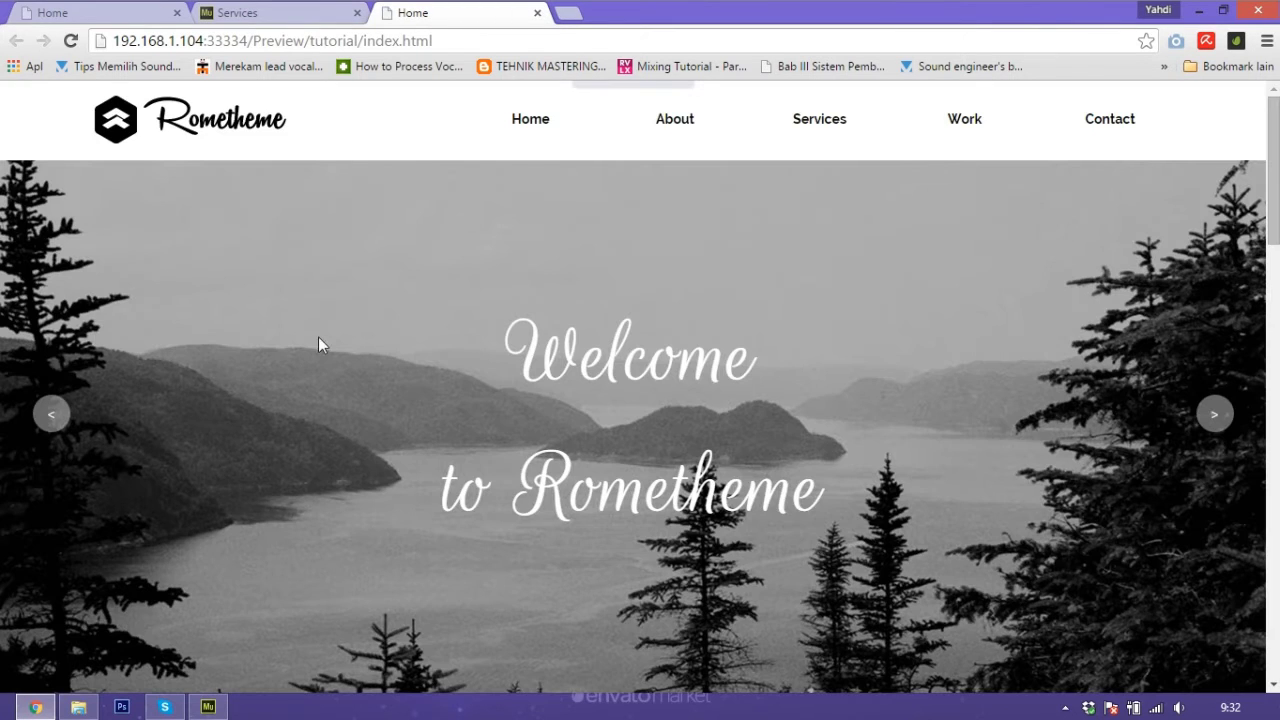
{"action": "scroll", "coordinate": [671, 260], "scroll_direction": "down", "scroll_amount": 3}
{"action": "scroll", "coordinate": [620, 220], "scroll_direction": "down", "scroll_amount": 3}
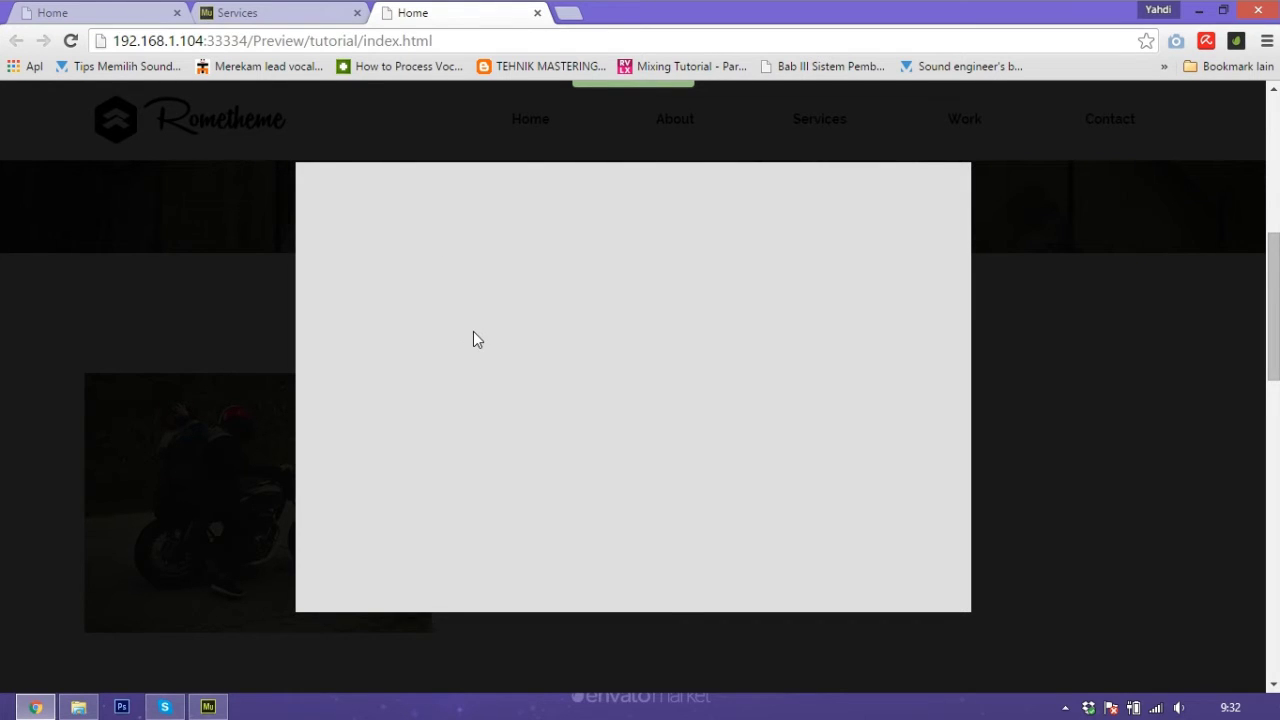
{"action": "left_click", "coordinate": [156, 290]}
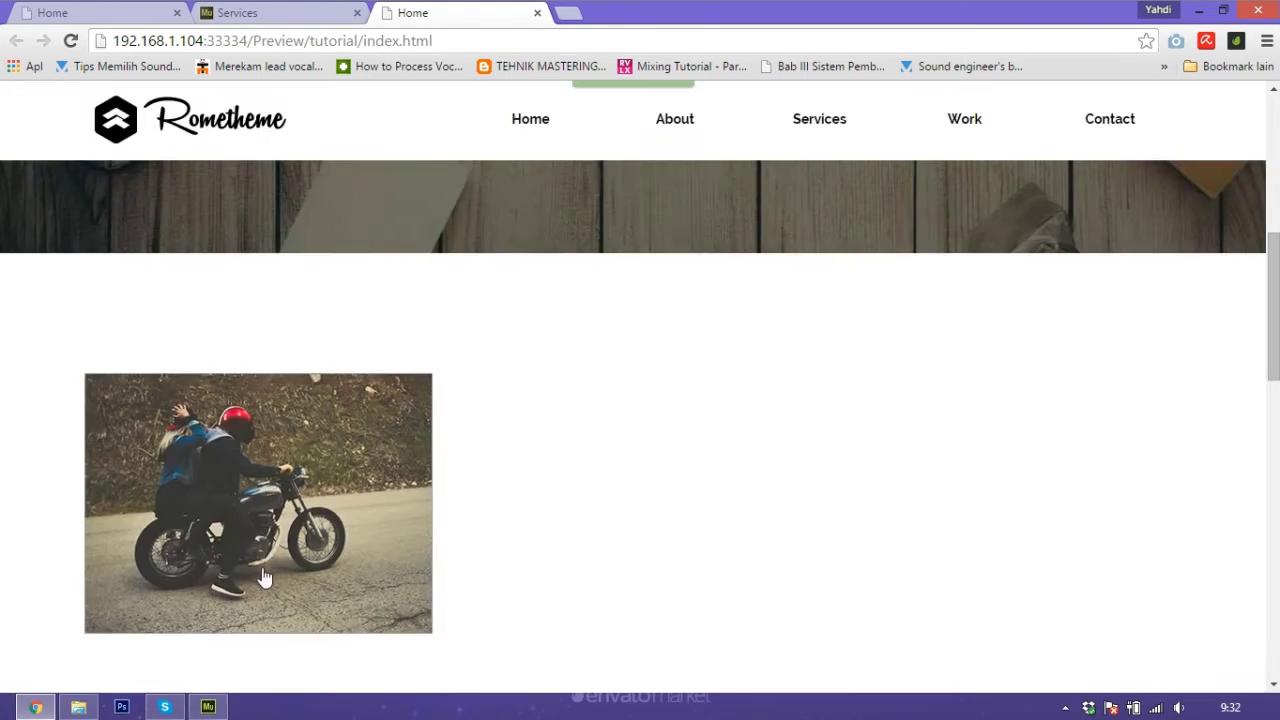
- Back in Muse, turn on 'Show lightbox parts while editing' for the motorcycle photo's lightbox
{"action": "left_click", "coordinate": [224, 710]}
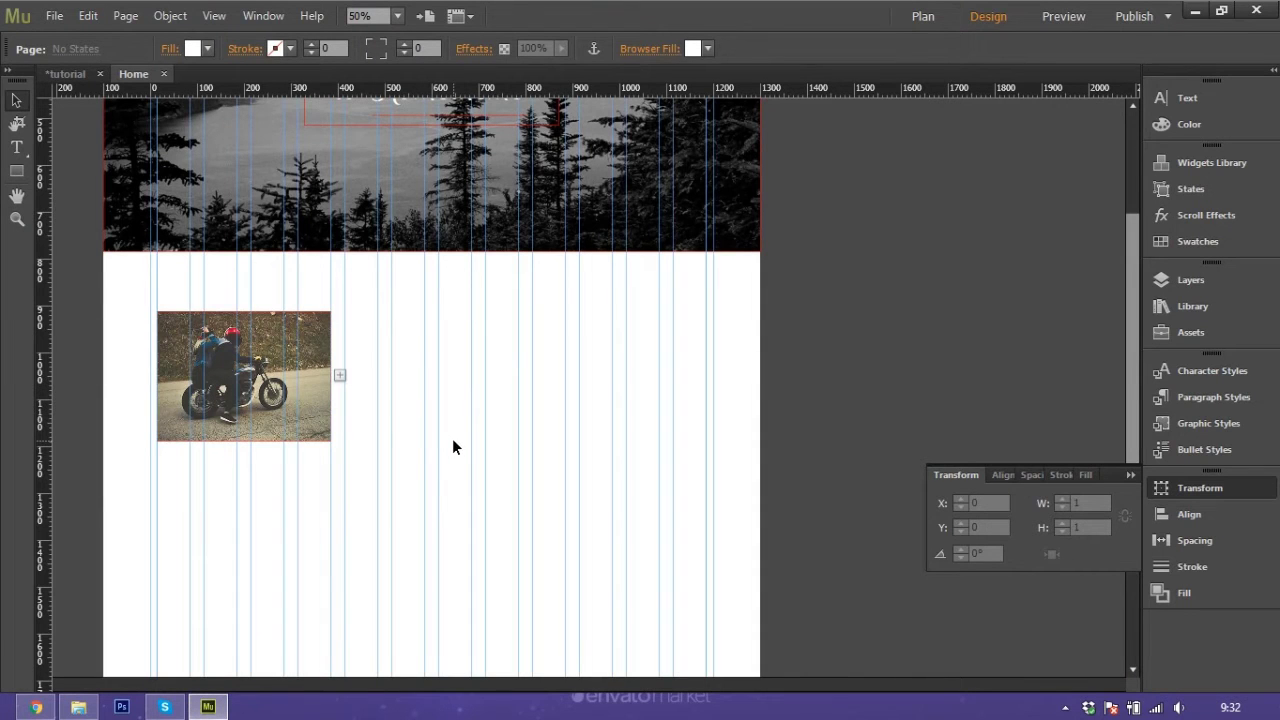
{"action": "left_click", "coordinate": [305, 385]}
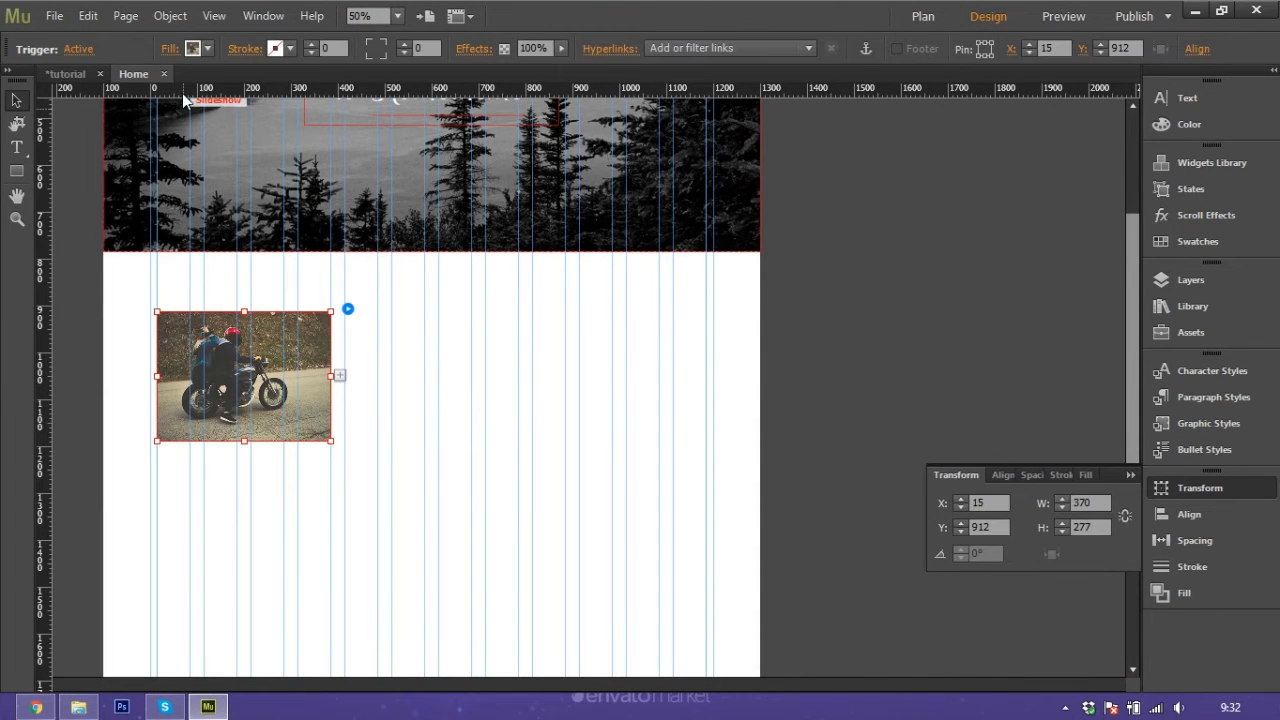
{"action": "left_click", "coordinate": [348, 308]}
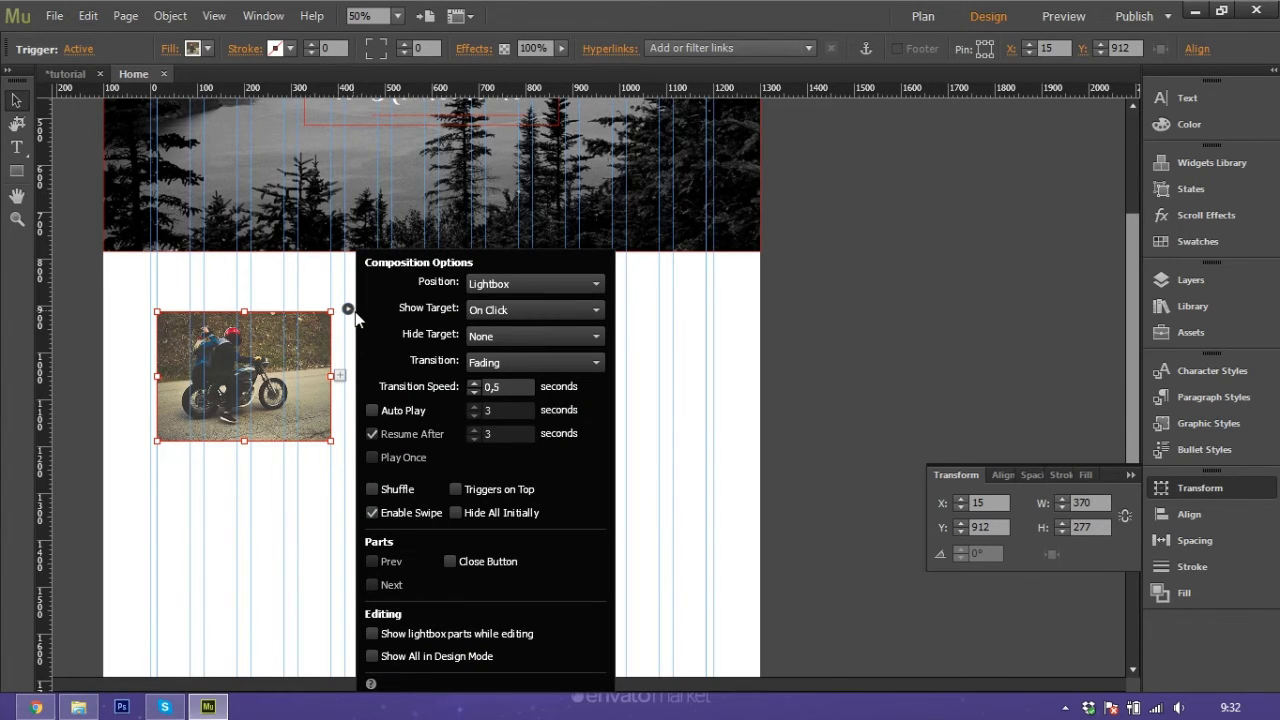
{"action": "left_click", "coordinate": [373, 634]}
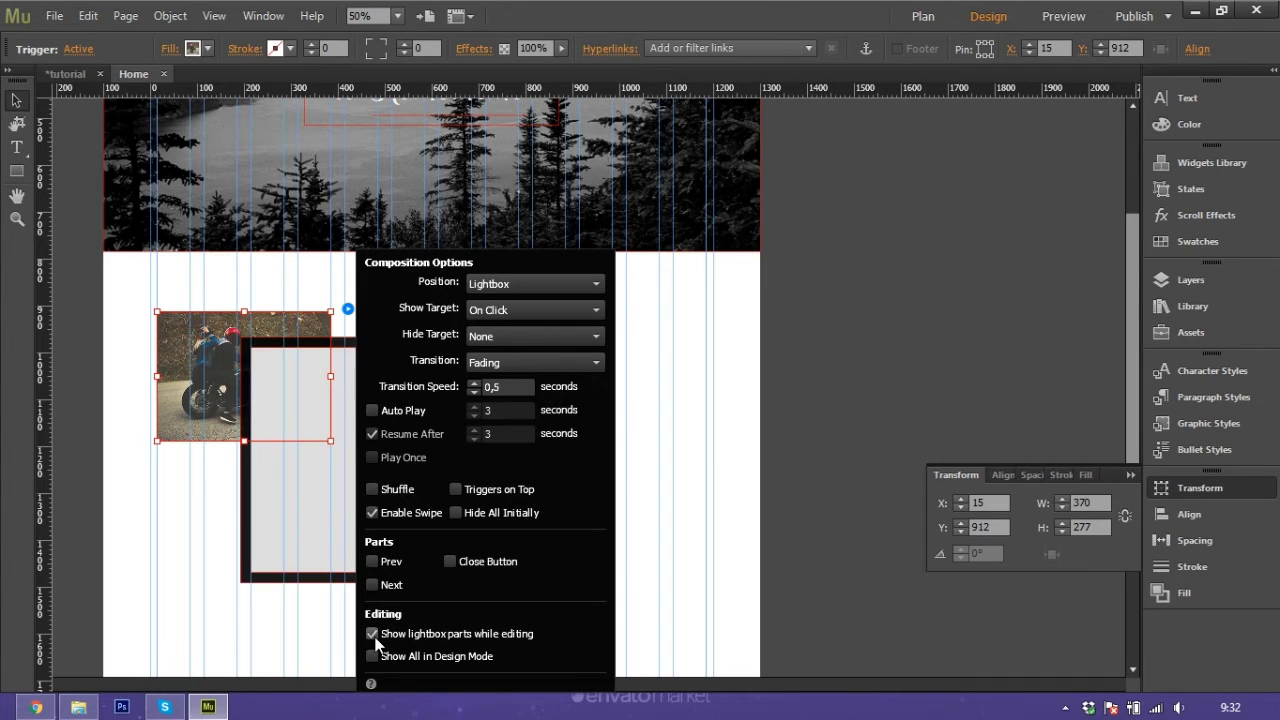
{"action": "left_click", "coordinate": [191, 546]}
{"action": "left_click", "coordinate": [366, 481]}
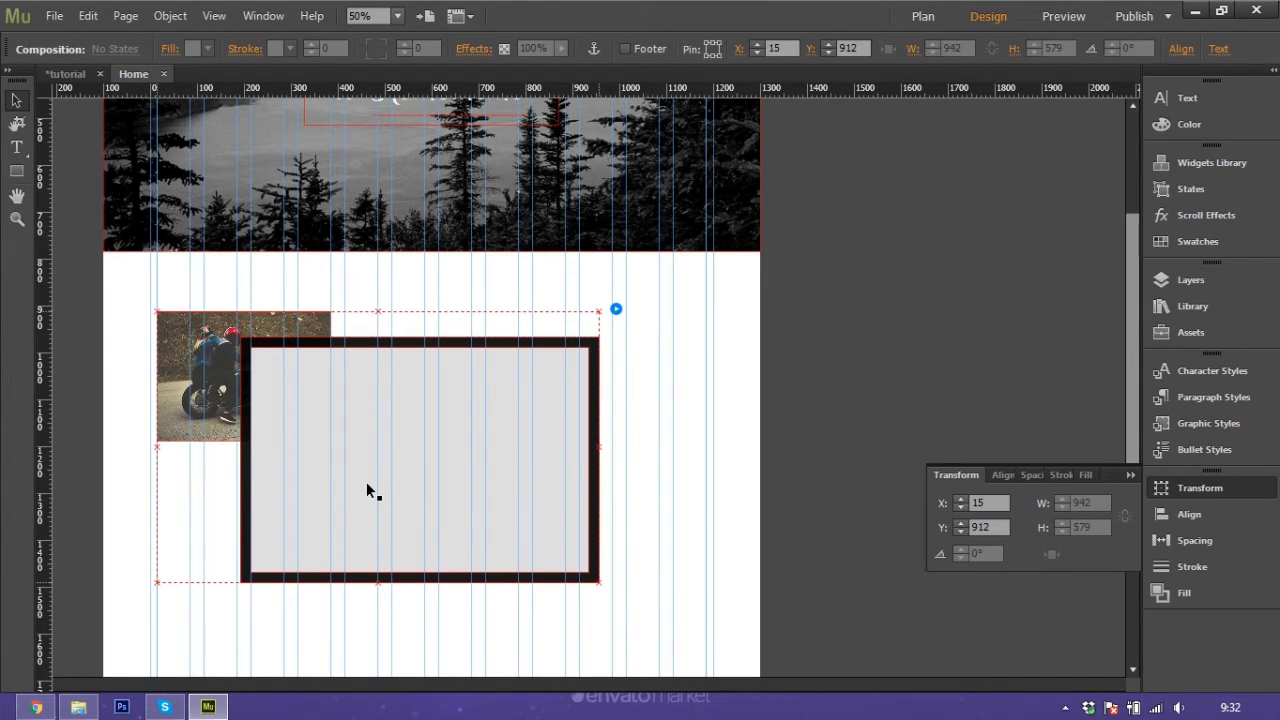
{"action": "left_click", "coordinate": [700, 425]}
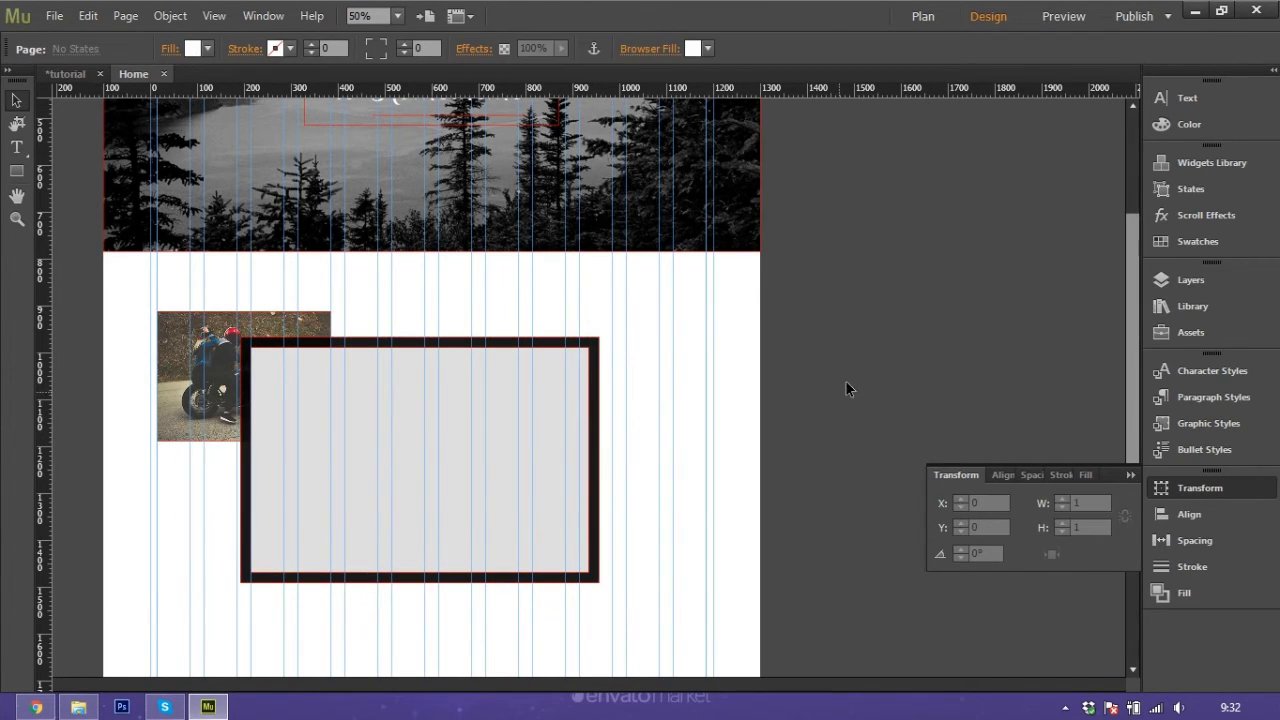
- Open the Widgets Library and expand the Social group to reach the YouTube widget
{"action": "left_click", "coordinate": [1187, 163]}
{"action": "left_click", "coordinate": [931, 301]}
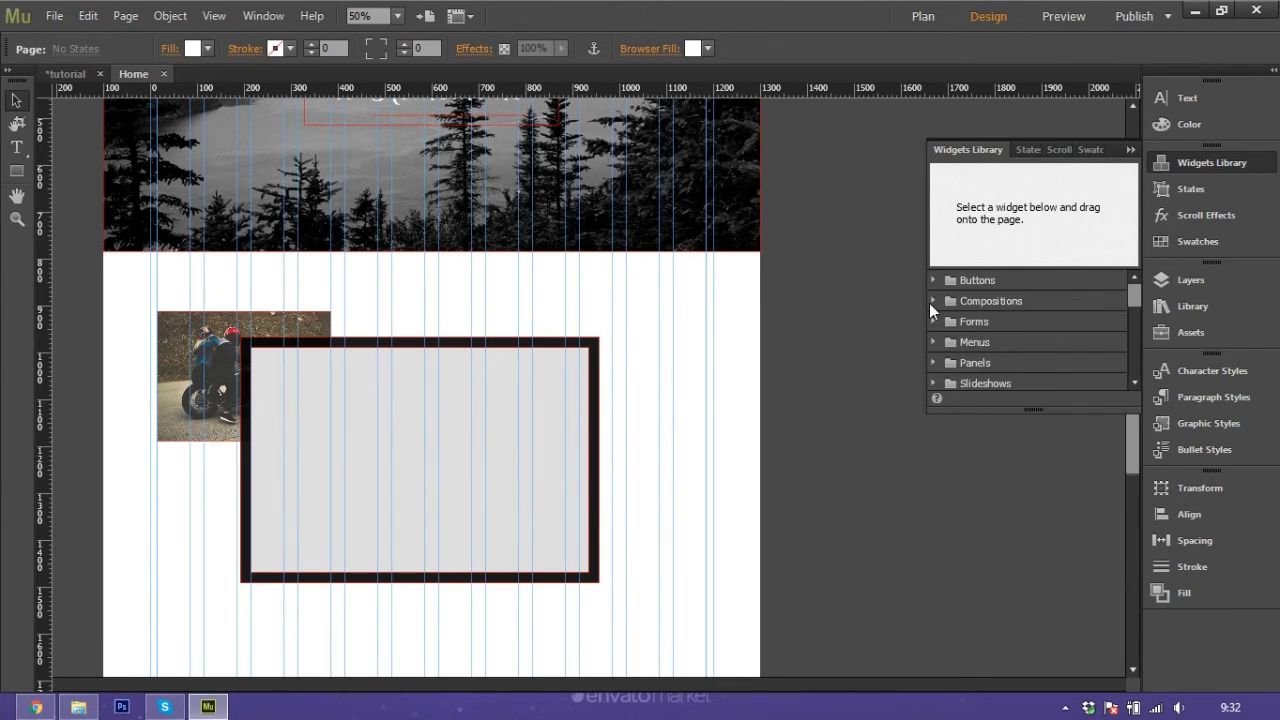
{"action": "scroll", "coordinate": [972, 316], "scroll_direction": "down", "scroll_amount": 2}
{"action": "left_click", "coordinate": [963, 287]}
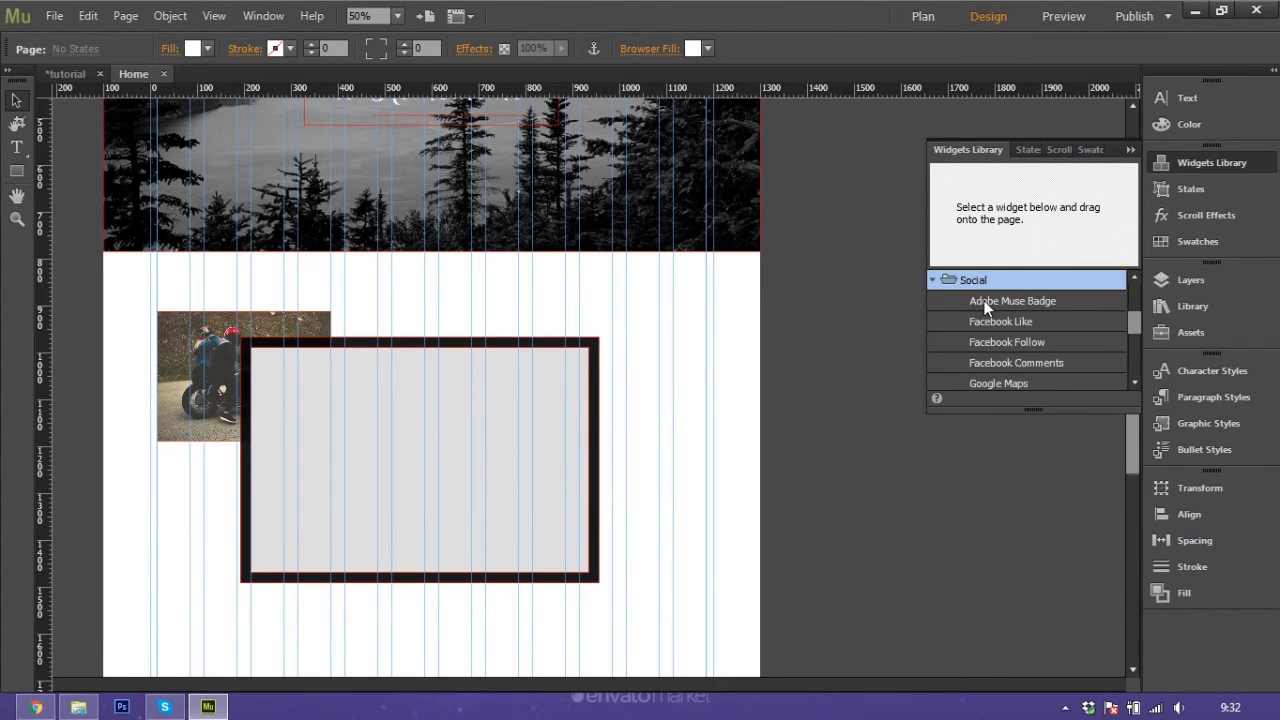
{"action": "scroll", "coordinate": [988, 325], "scroll_direction": "up", "scroll_amount": 1}
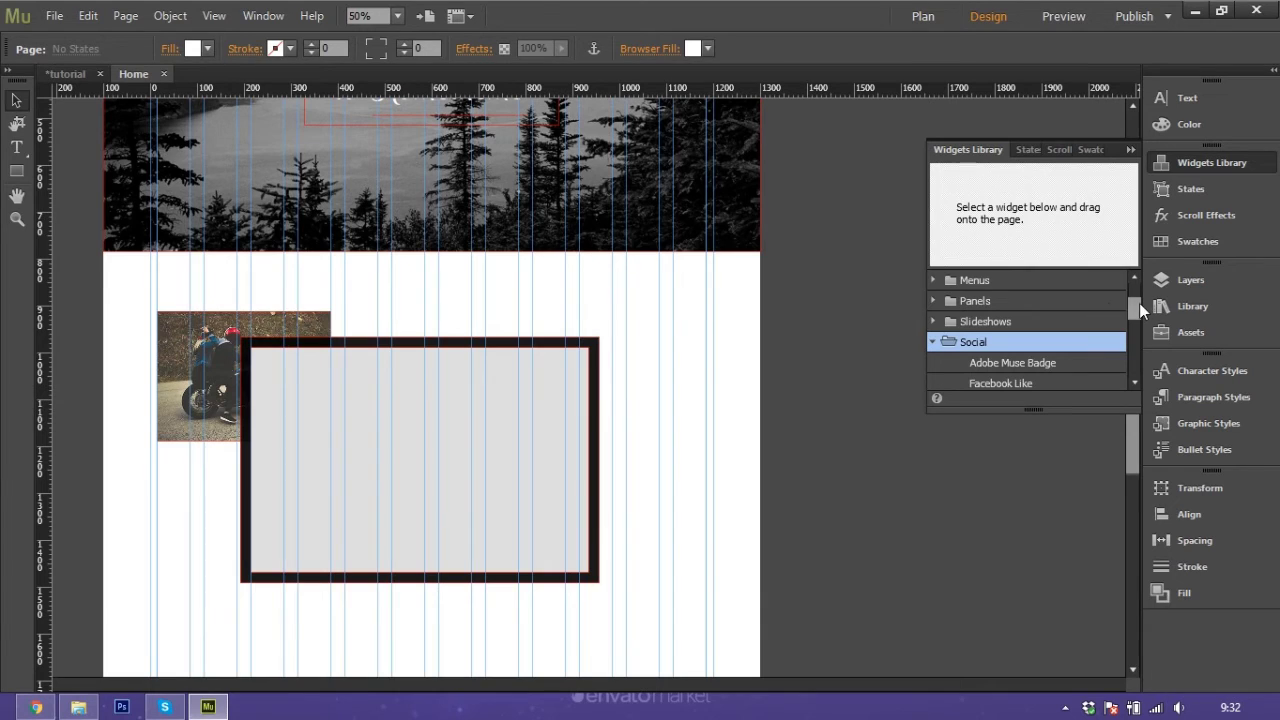
{"action": "left_click_drag", "start_coordinate": [1137, 303], "coordinate": [1133, 347]}
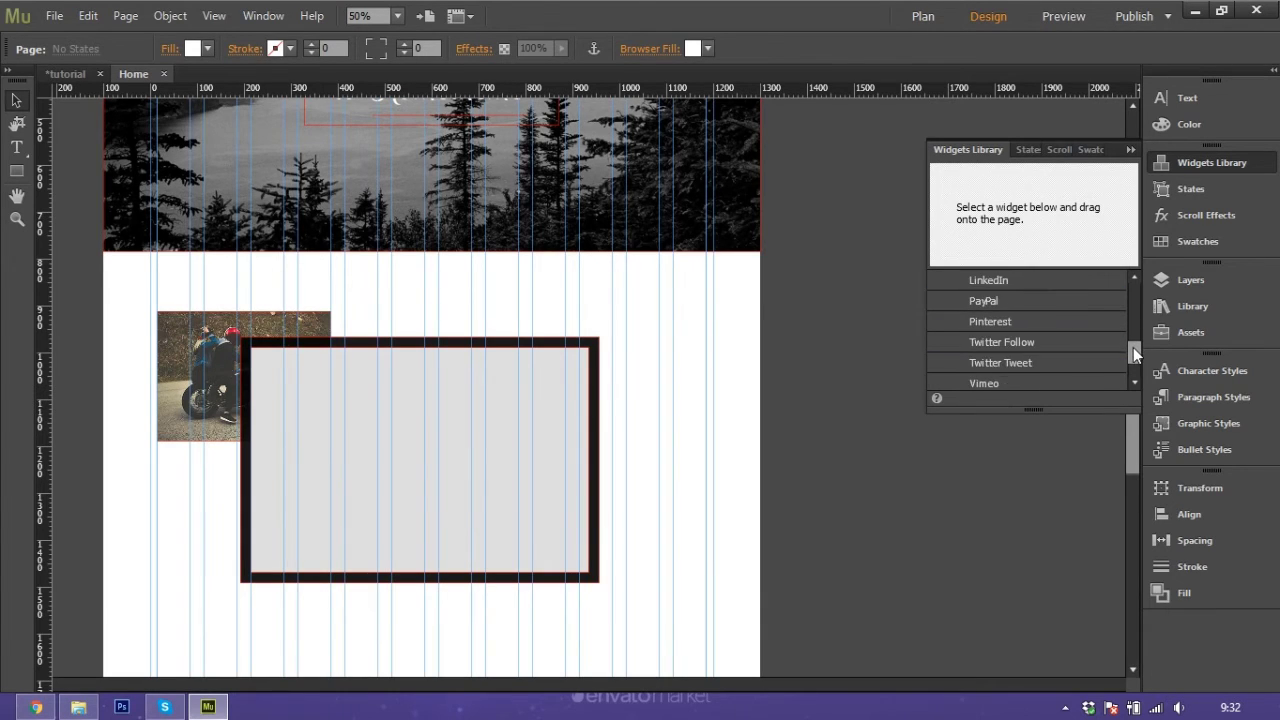
{"action": "left_click_drag", "start_coordinate": [1133, 347], "coordinate": [1133, 362]}
- Place a 513×320 YouTube widget on the Home page beside the lightbox frame
{"action": "left_click", "coordinate": [1010, 368]}
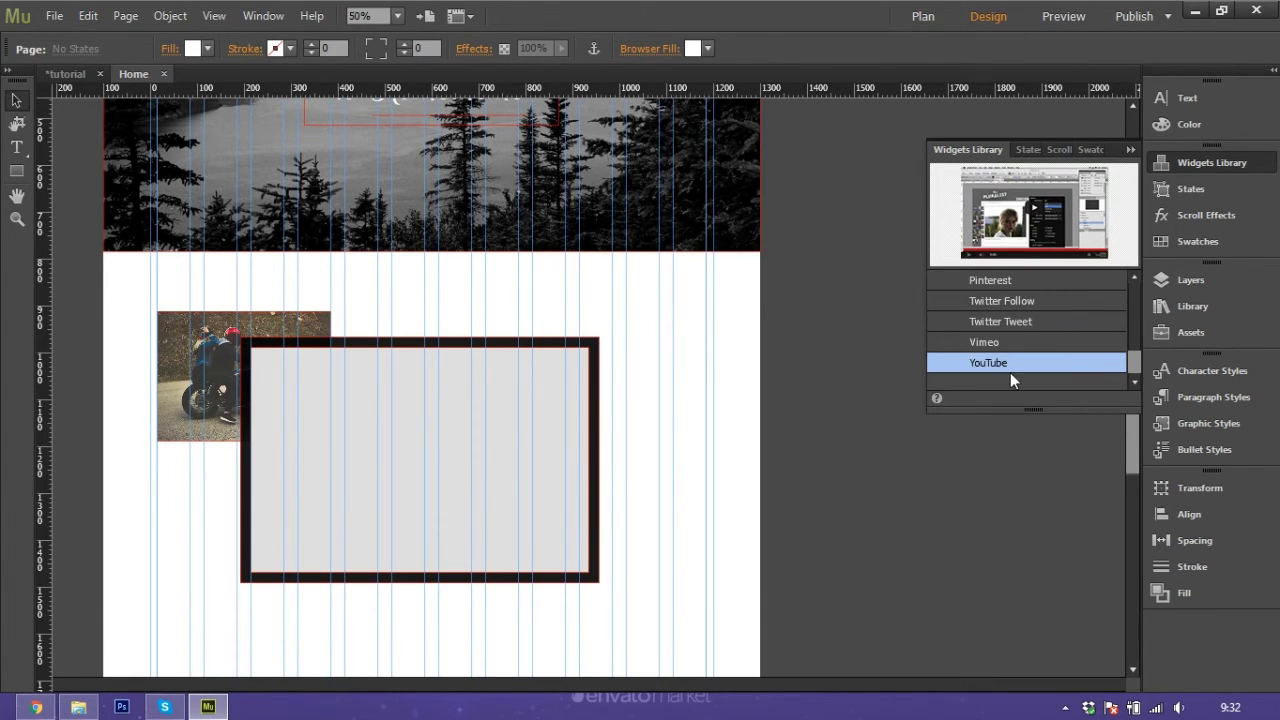
{"action": "left_click_drag", "start_coordinate": [976, 360], "coordinate": [652, 419]}
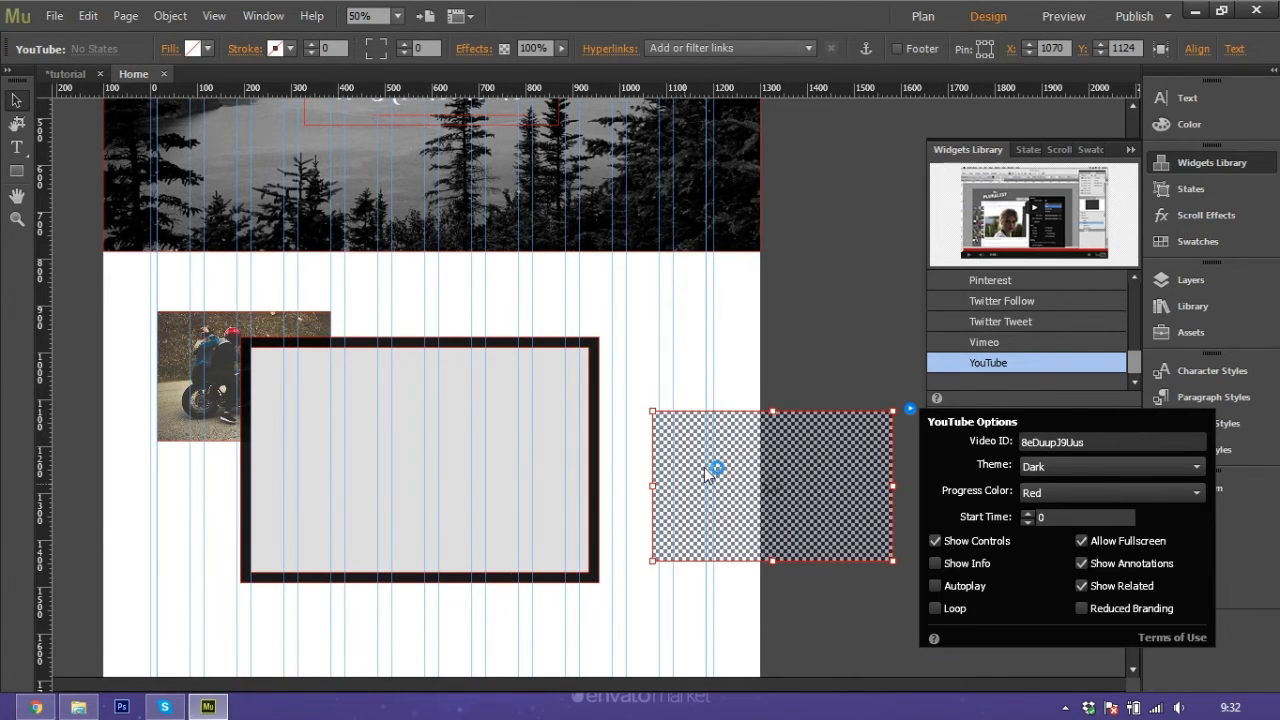
{"action": "scroll", "coordinate": [714, 430], "scroll_direction": "down", "scroll_amount": 3}
{"action": "left_click_drag", "start_coordinate": [720, 403], "coordinate": [676, 345]}
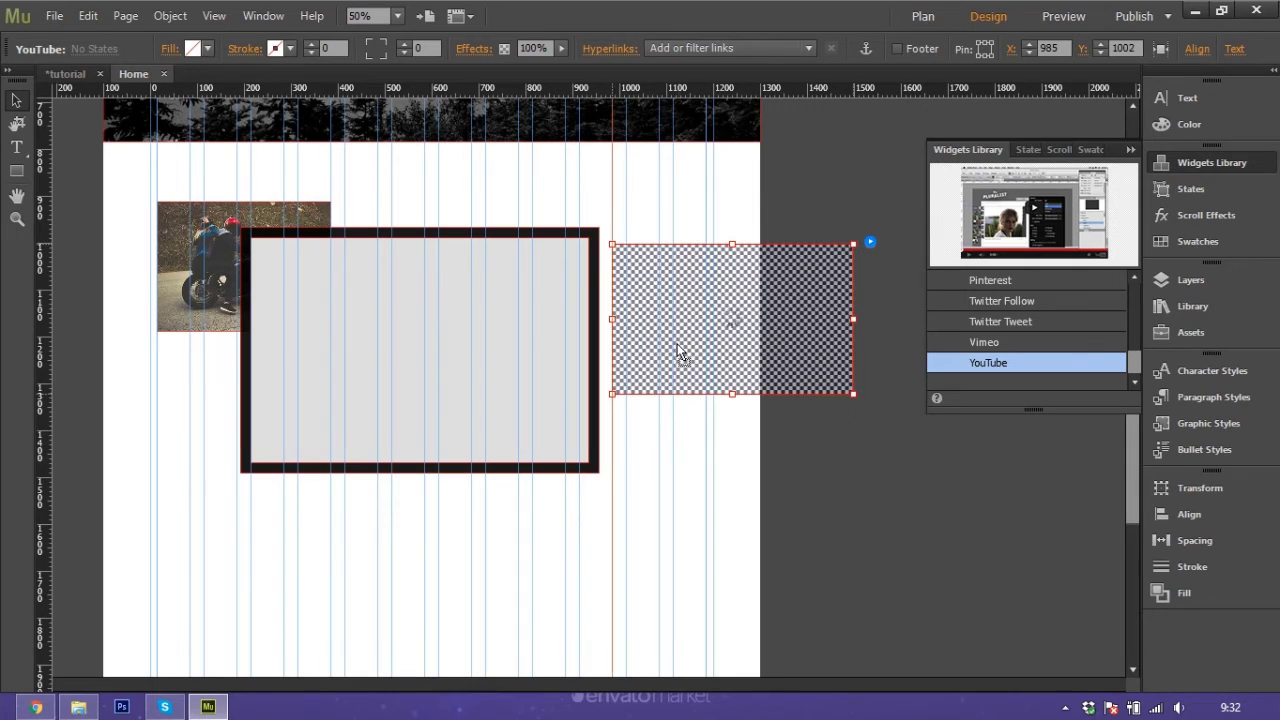
{"action": "left_click", "coordinate": [1172, 492]}
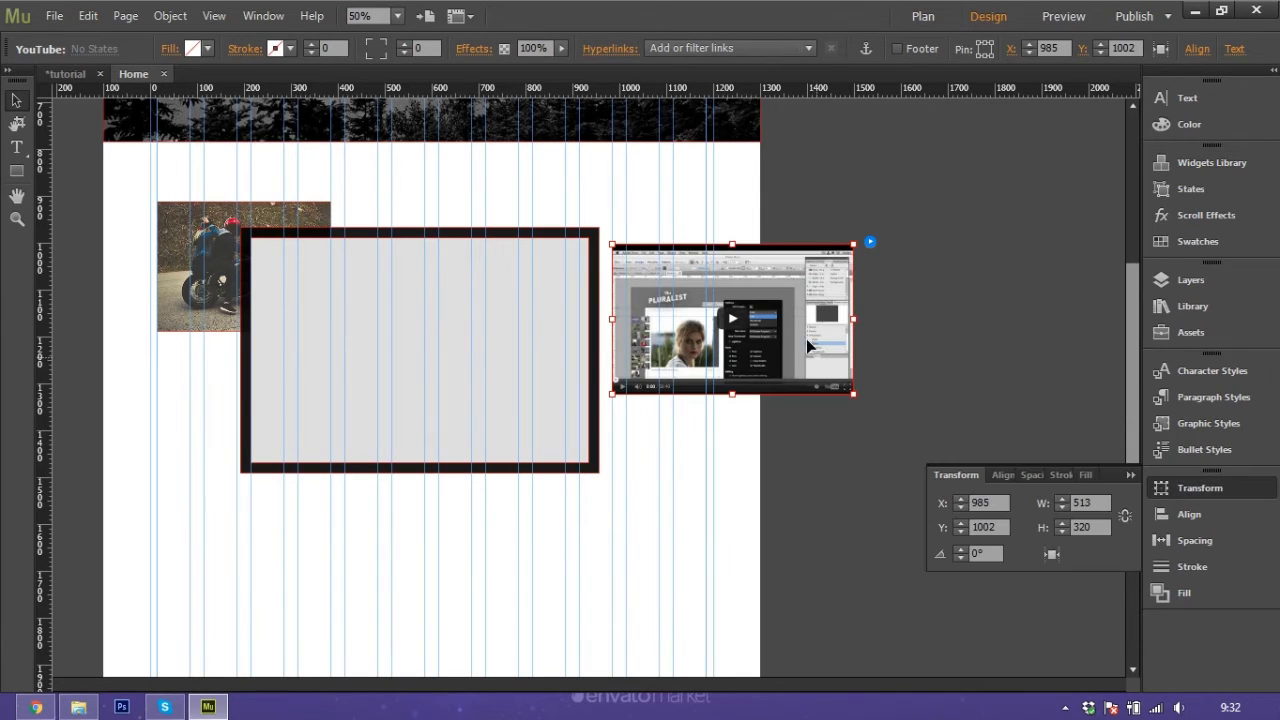
- Read the lightbox content frame size and resize the YouTube widget to W 720, H 480
{"action": "left_click", "coordinate": [489, 330]}
{"action": "left_click", "coordinate": [270, 276]}
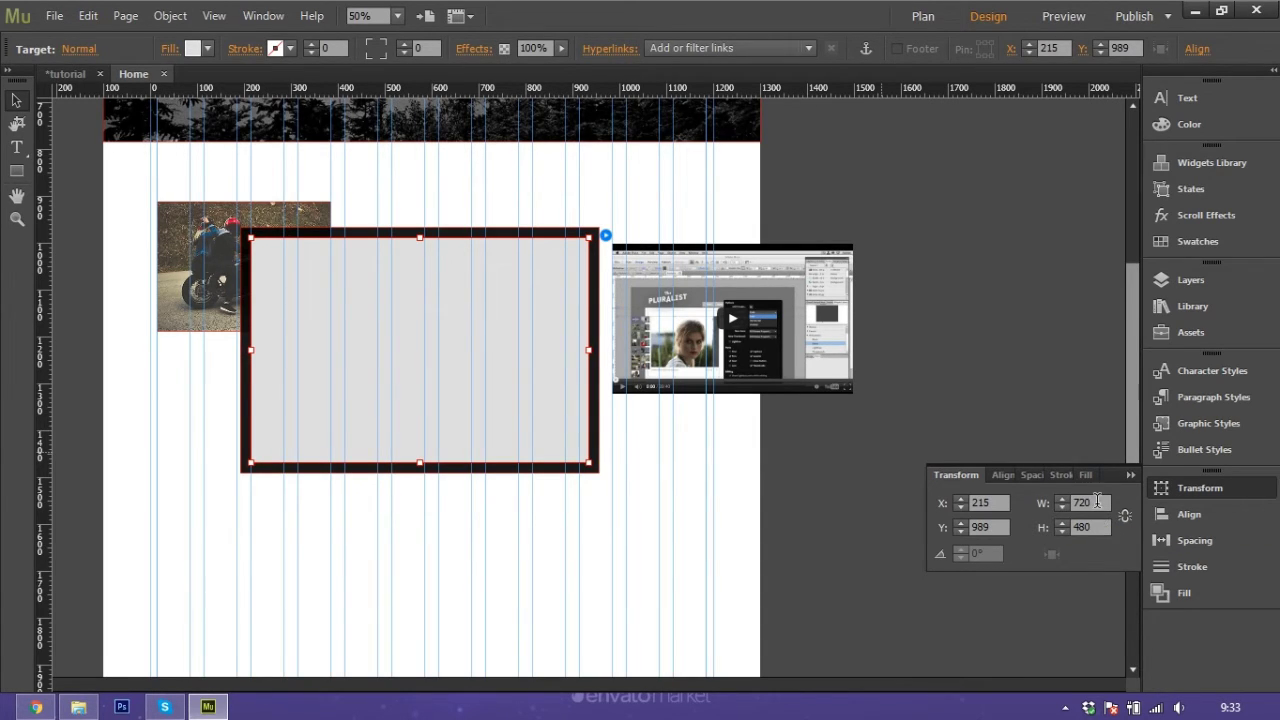
{"action": "left_click", "coordinate": [838, 350]}
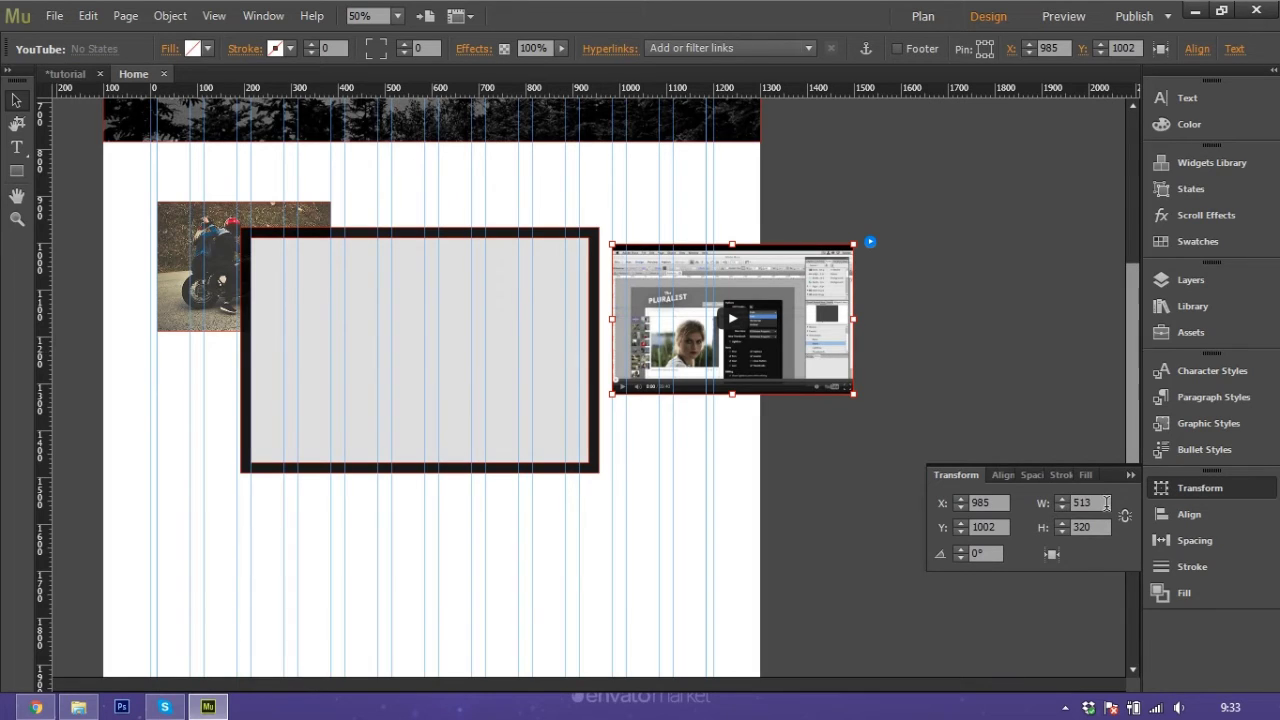
{"action": "left_click", "coordinate": [1027, 508]}
{"action": "type", "text": "720"}
{"action": "key", "text": "Return"}
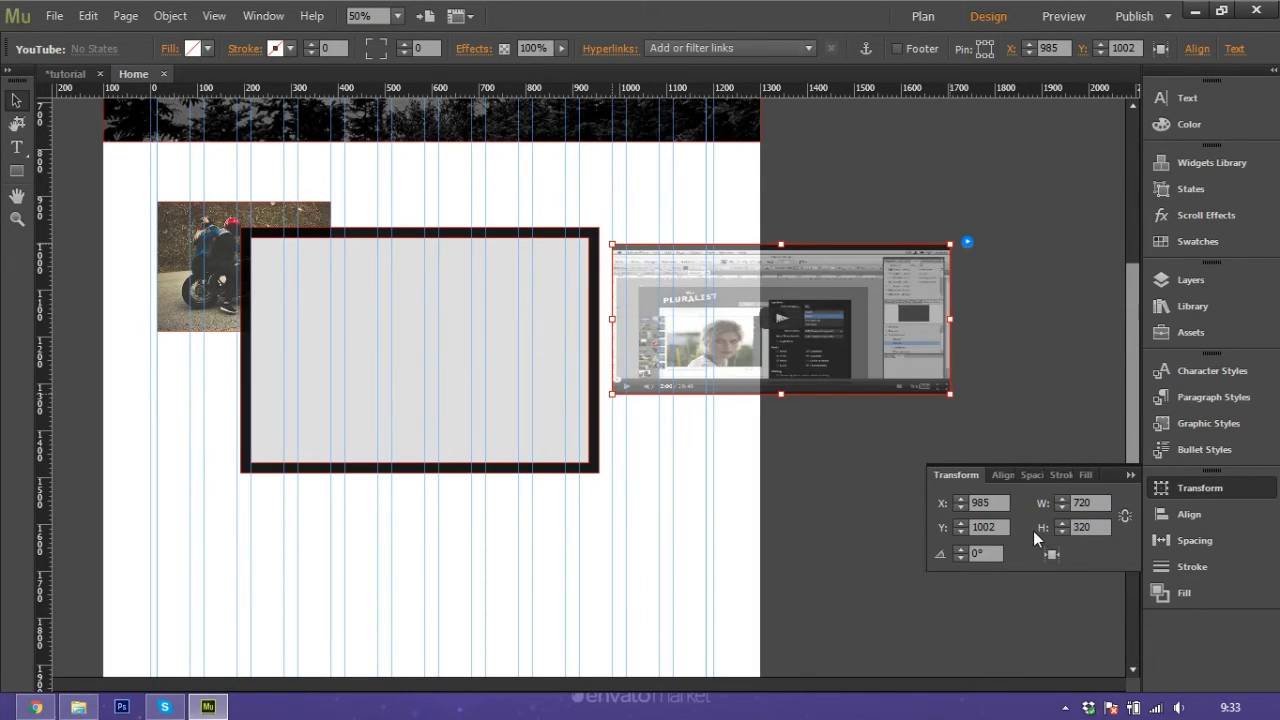
{"action": "left_click", "coordinate": [1082, 527]}
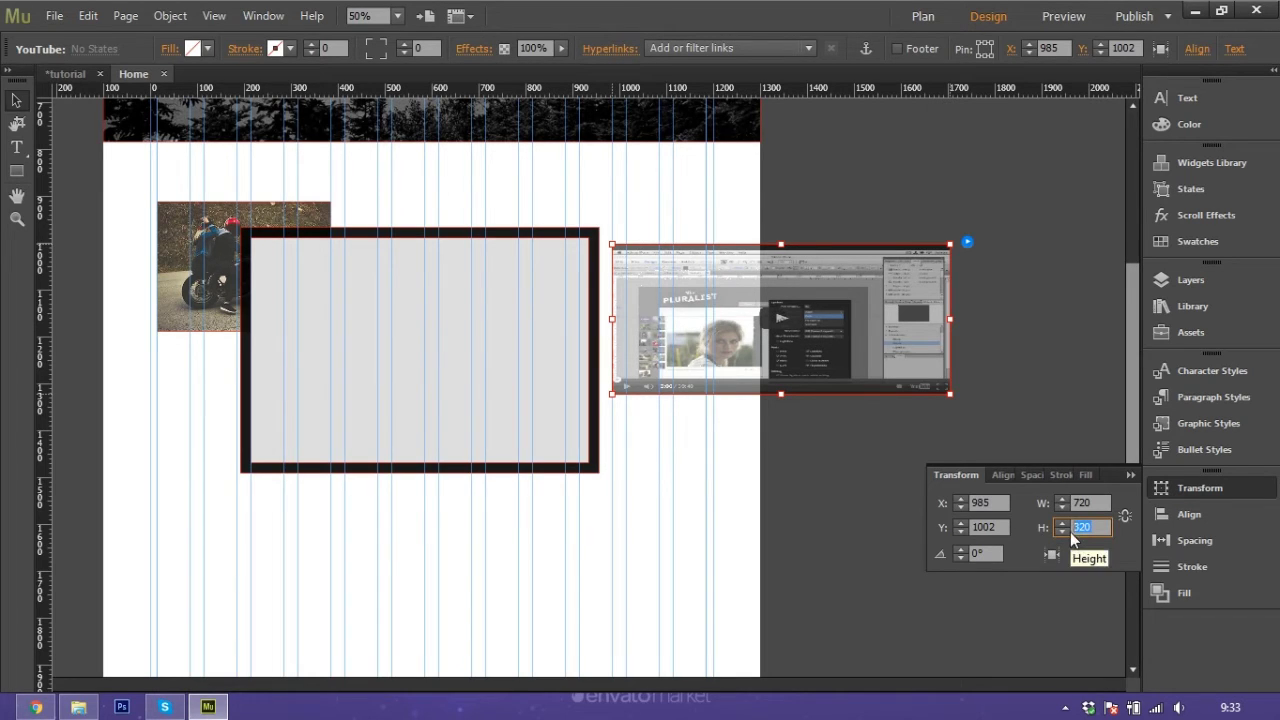
{"action": "type", "text": "480"}
{"action": "key", "text": "Return"}
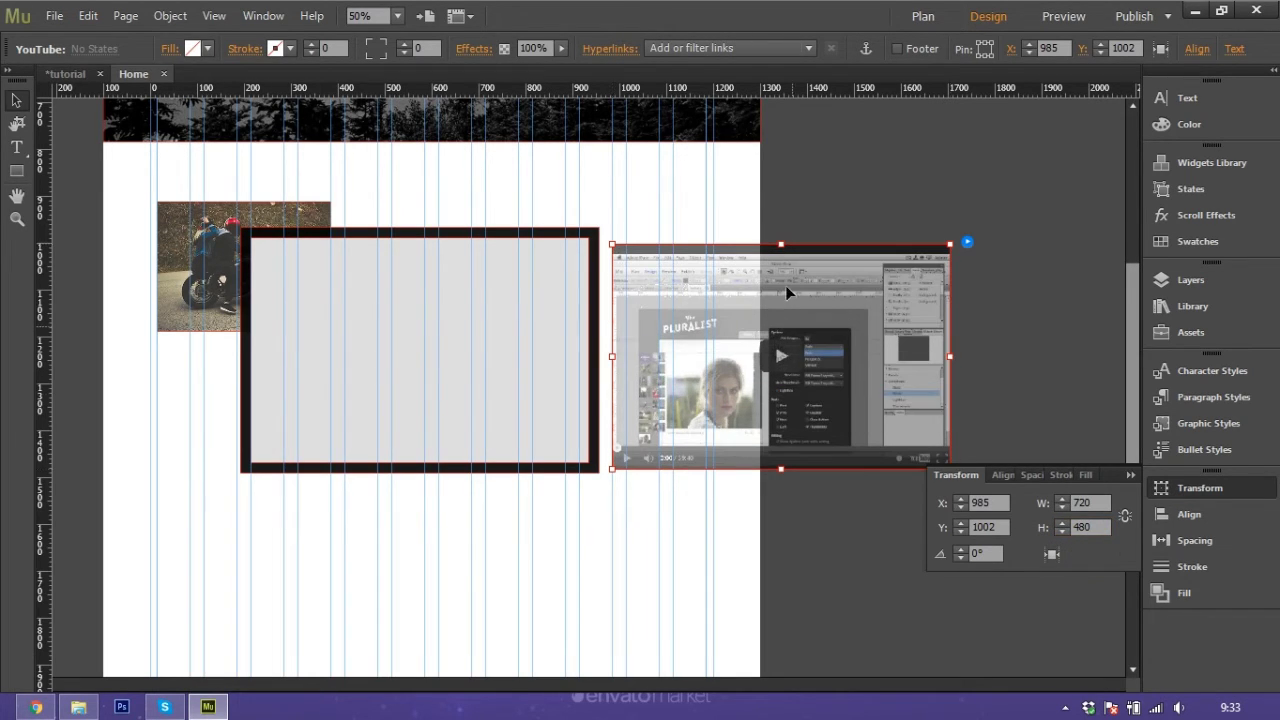
- Open the YouTube widget's options showing the current video ID
{"action": "left_click", "coordinate": [733, 193]}
{"action": "left_click", "coordinate": [741, 296]}
{"action": "left_click", "coordinate": [967, 243]}
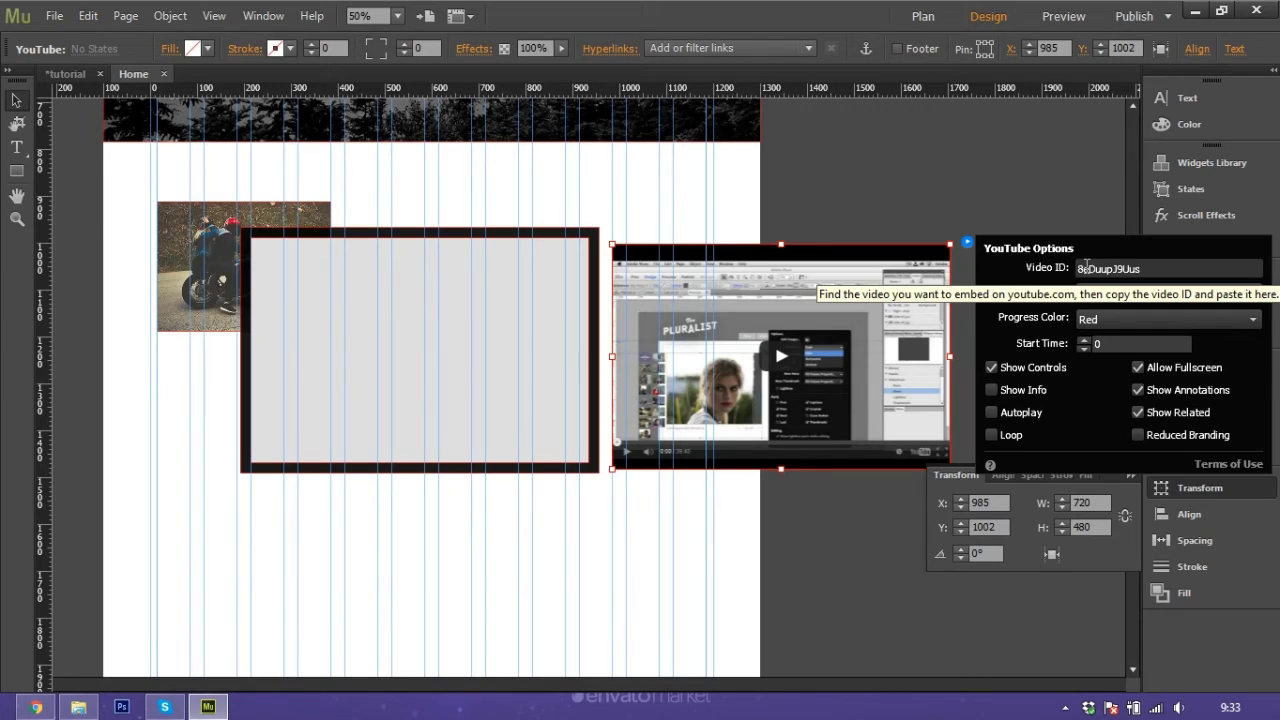
- Enable Reduced Branding and disable Show Annotations, leaving related videos on
{"action": "left_click", "coordinate": [1138, 435]}
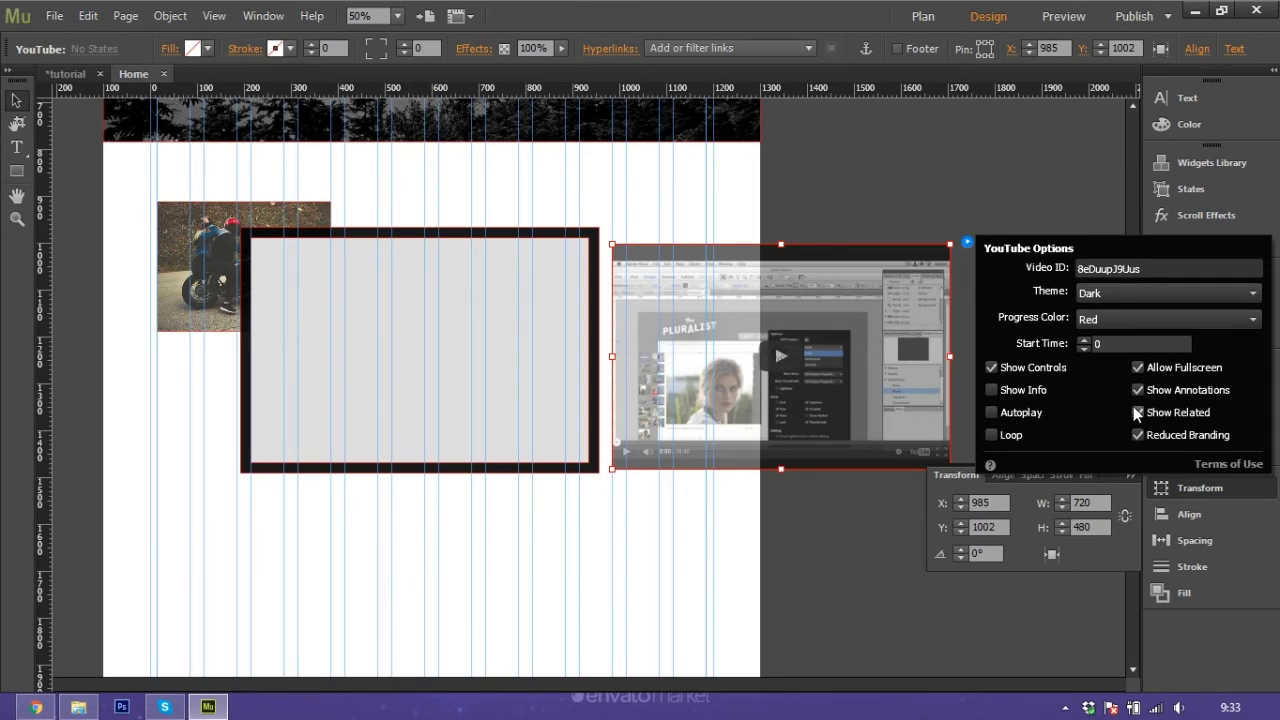
{"action": "left_click", "coordinate": [1139, 390]}
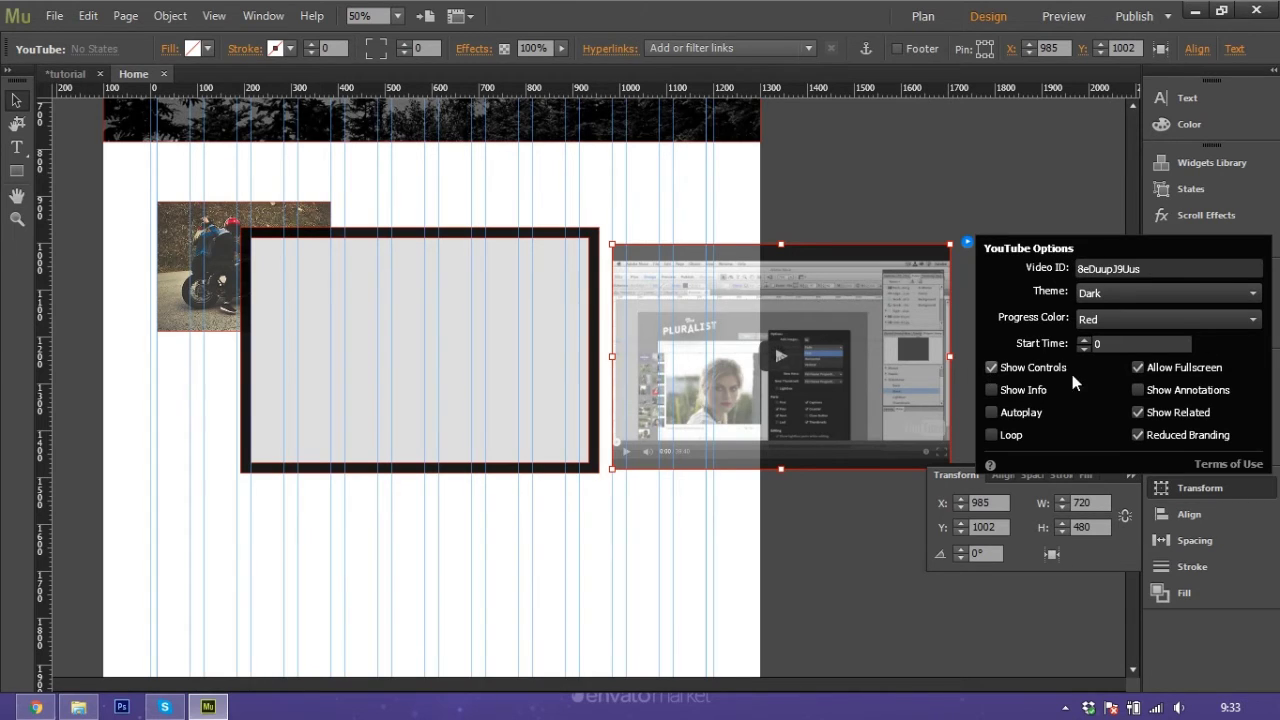
{"action": "left_click", "coordinate": [1138, 412]}
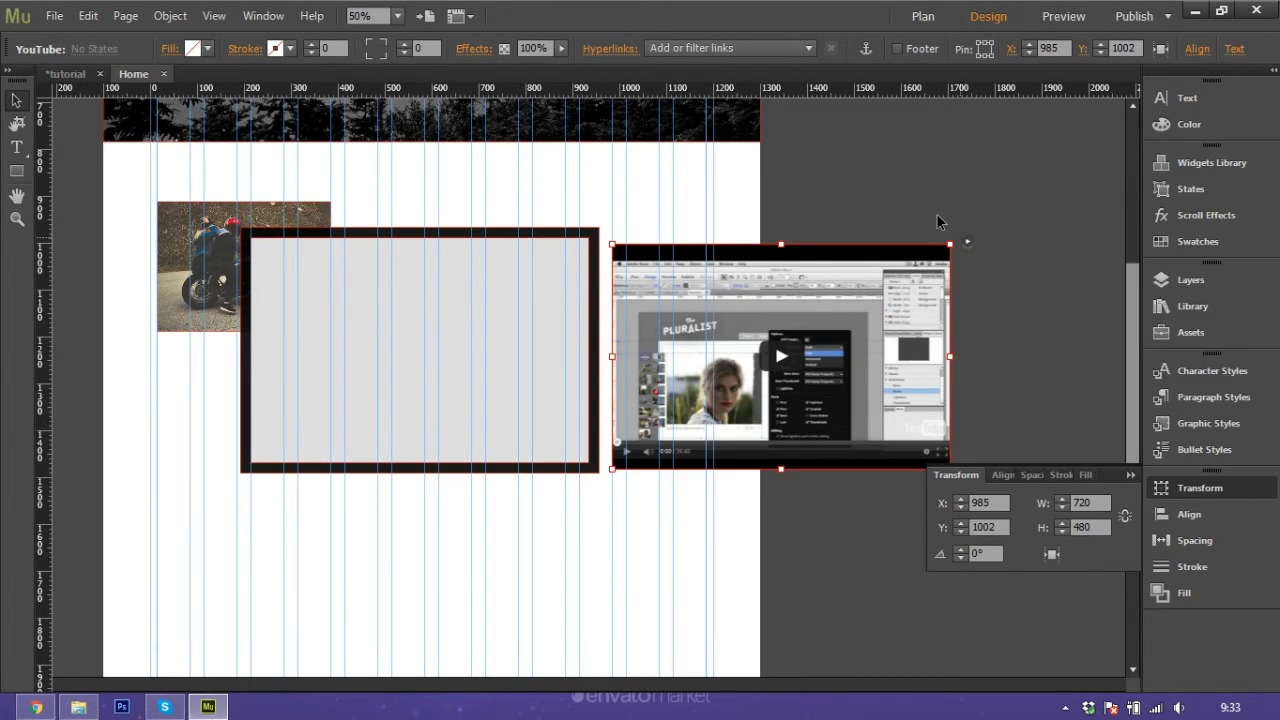
- Drag the YouTube widget over the grey lightbox frame, then back out to its right
{"action": "left_click", "coordinate": [909, 199]}
{"action": "left_click", "coordinate": [645, 295]}
{"action": "left_click_drag", "start_coordinate": [648, 292], "coordinate": [288, 282]}
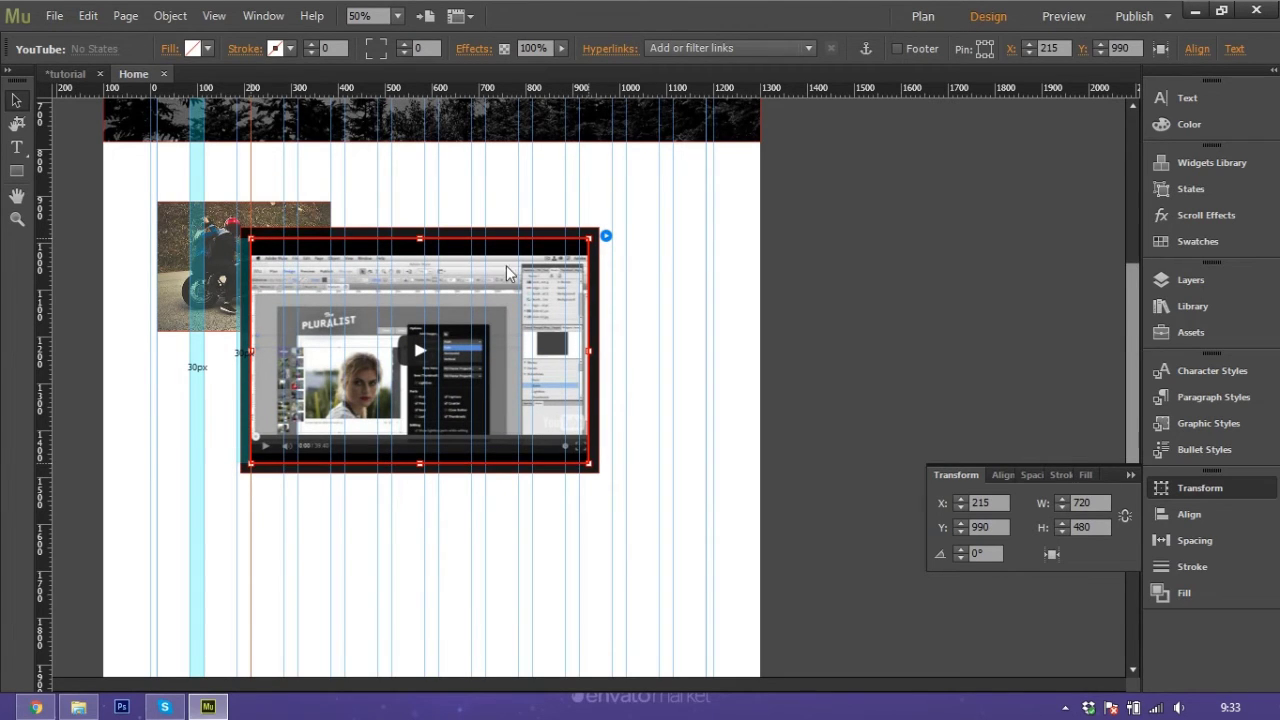
{"action": "left_click", "coordinate": [690, 308]}
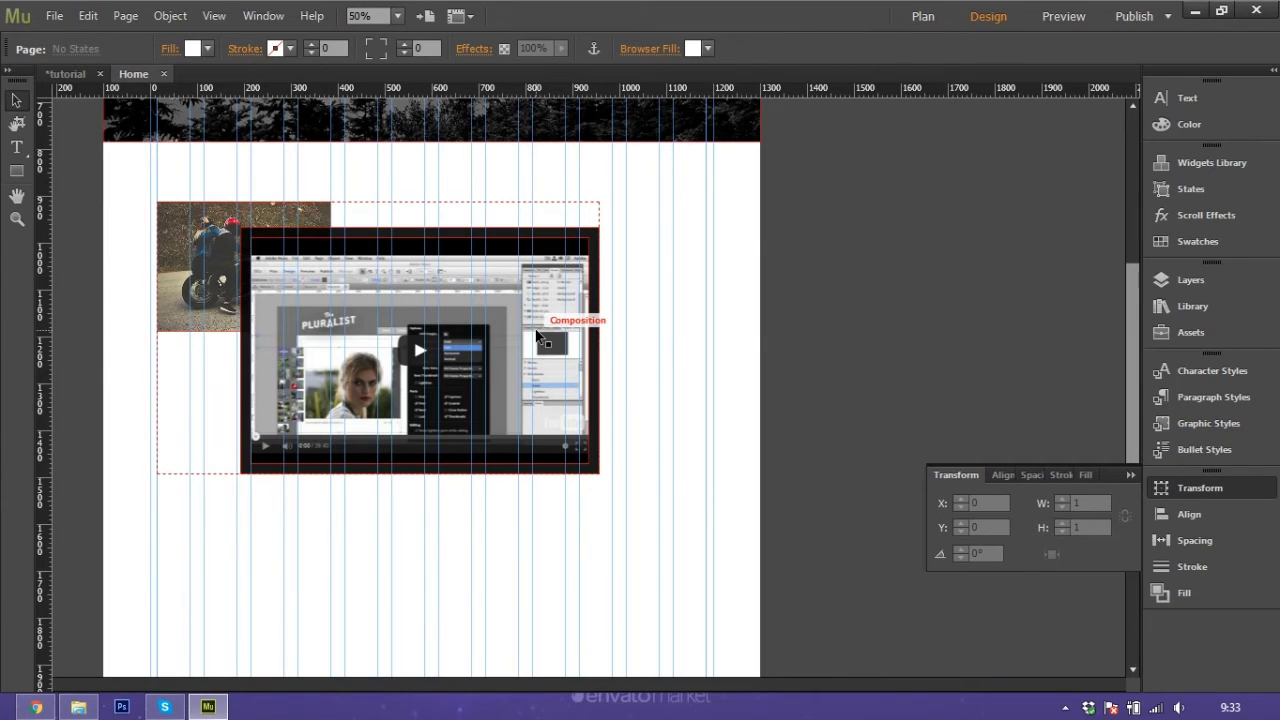
{"action": "left_click_drag", "start_coordinate": [537, 334], "coordinate": [899, 338]}
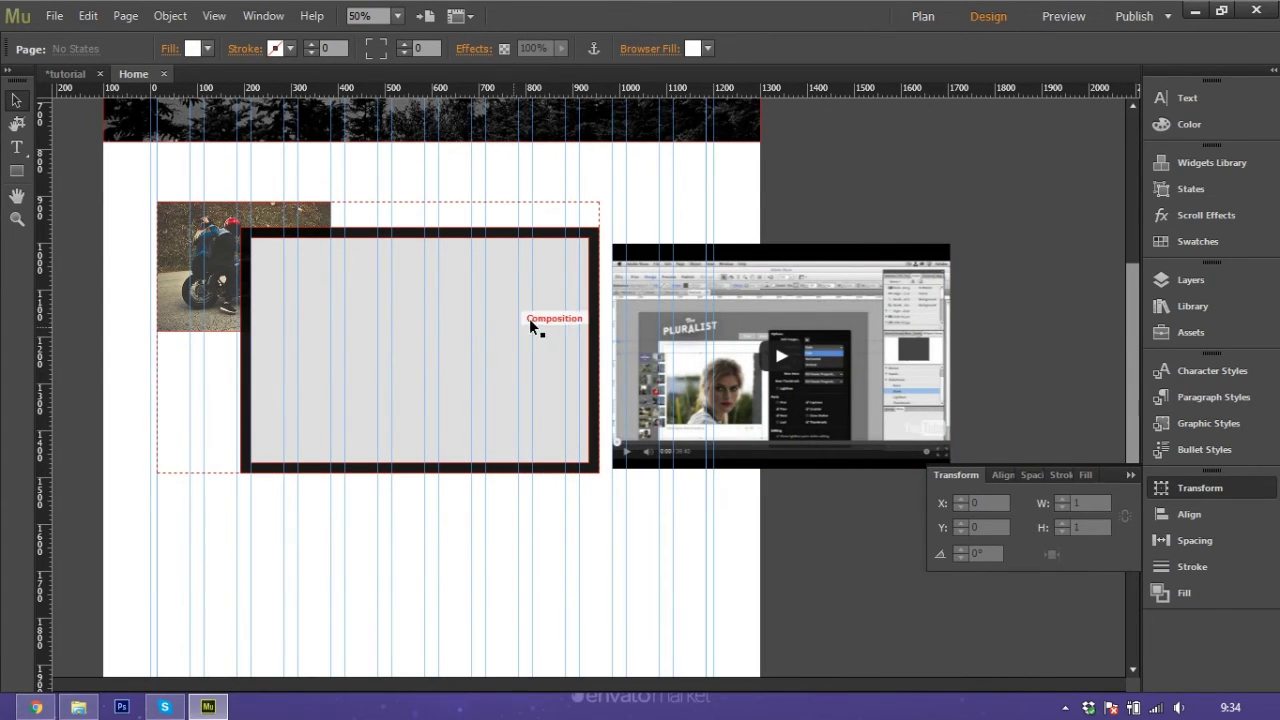
{"action": "left_click", "coordinate": [751, 290]}
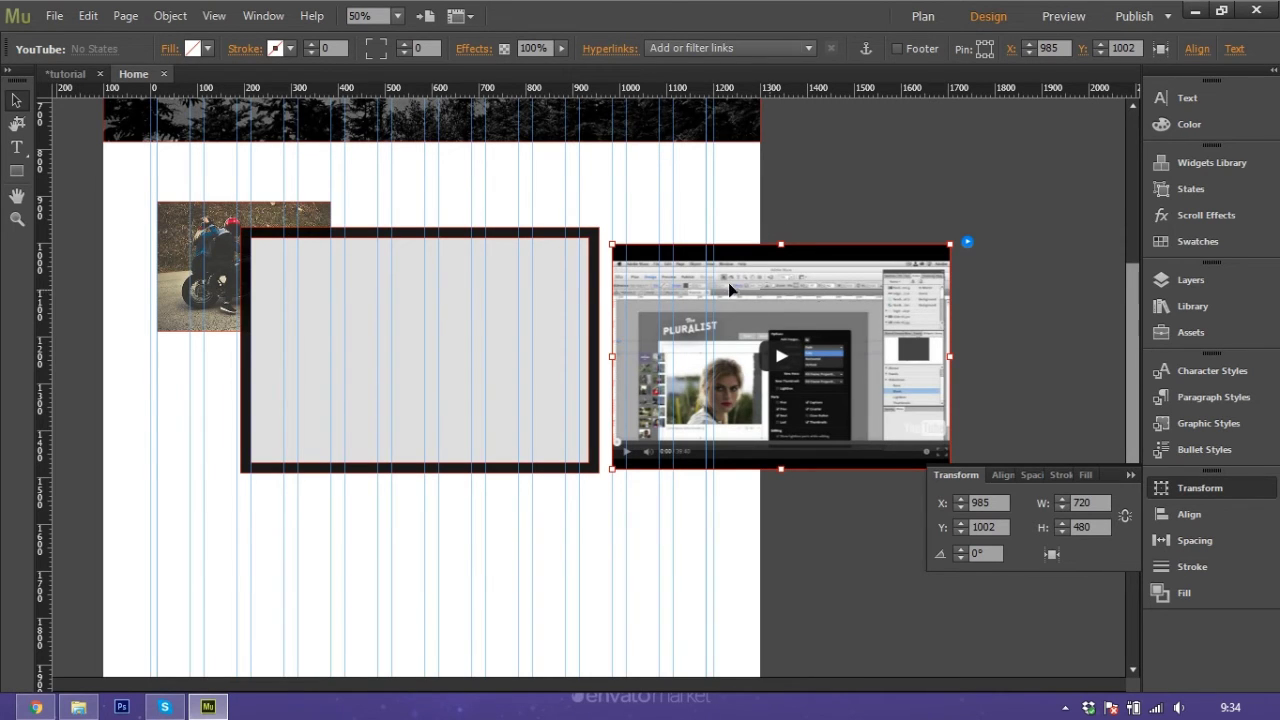
- Paste the YouTube video into the lightbox's empty 720×480 content frame
{"action": "left_click", "coordinate": [471, 305]}
{"action": "left_click", "coordinate": [470, 302]}
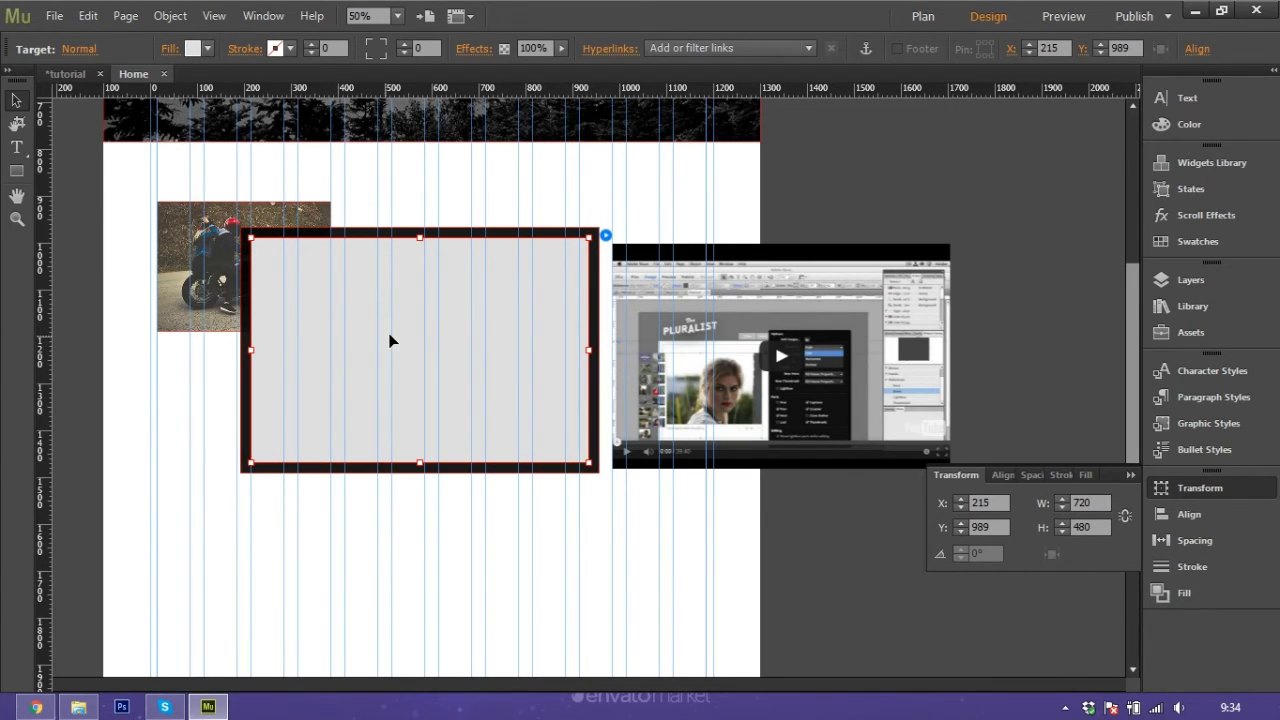
{"action": "right_click", "coordinate": [409, 310]}
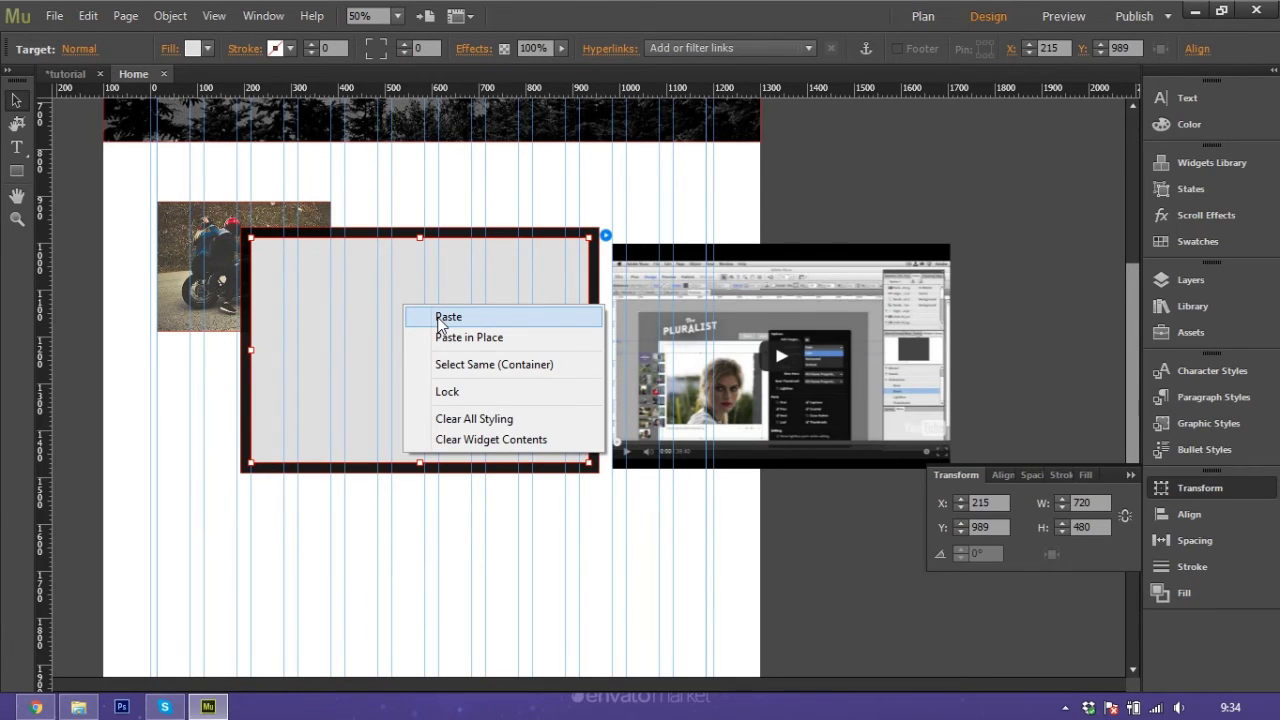
{"action": "left_click", "coordinate": [440, 318]}
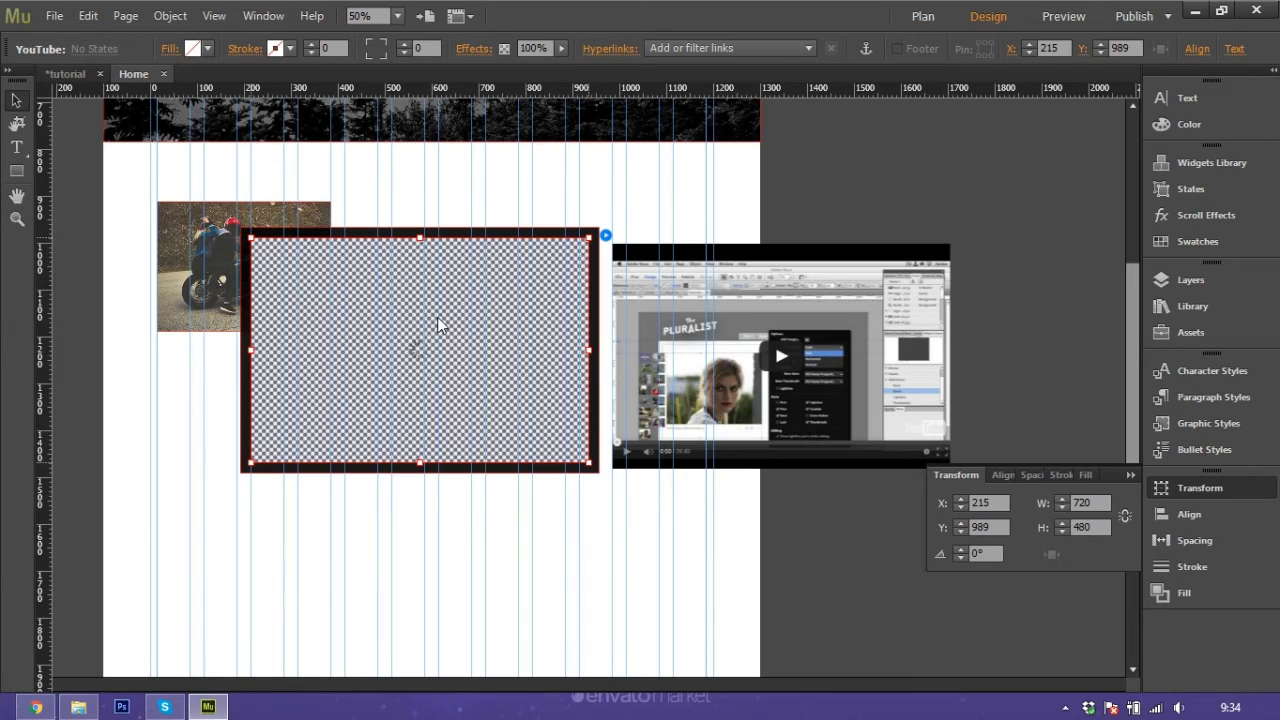
- Delete the leftover standalone YouTube widget and shift the lightbox container right to X 218
{"action": "left_click", "coordinate": [695, 283]}
{"action": "key", "text": "Delete"}
{"action": "left_click", "coordinate": [437, 254]}
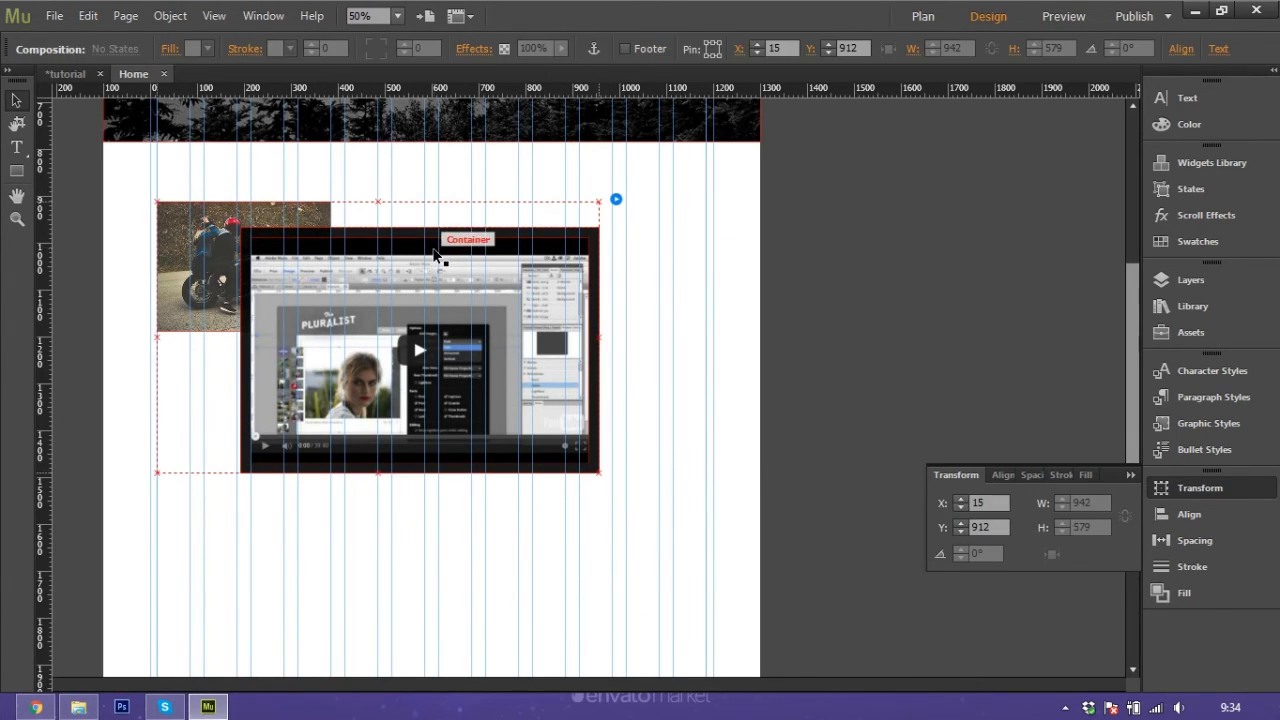
{"action": "left_click_drag", "start_coordinate": [437, 304], "coordinate": [451, 305]}
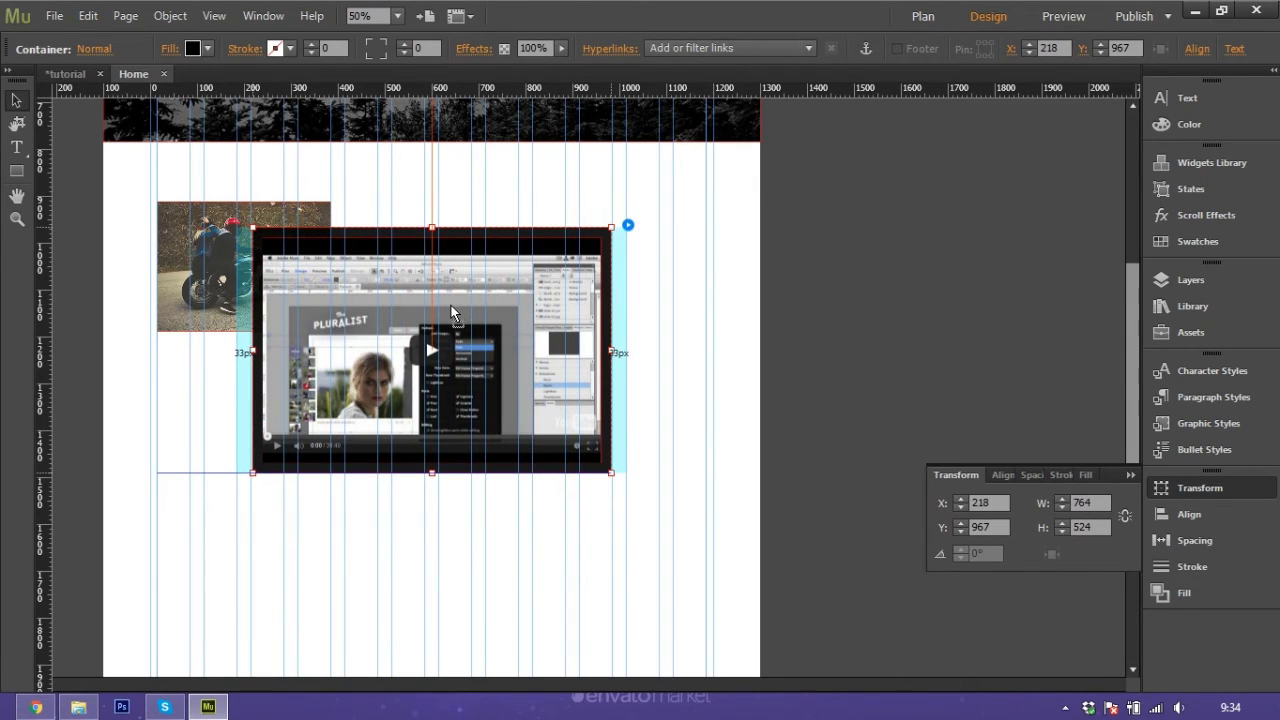
{"action": "left_click_drag", "start_coordinate": [451, 314], "coordinate": [450, 303]}
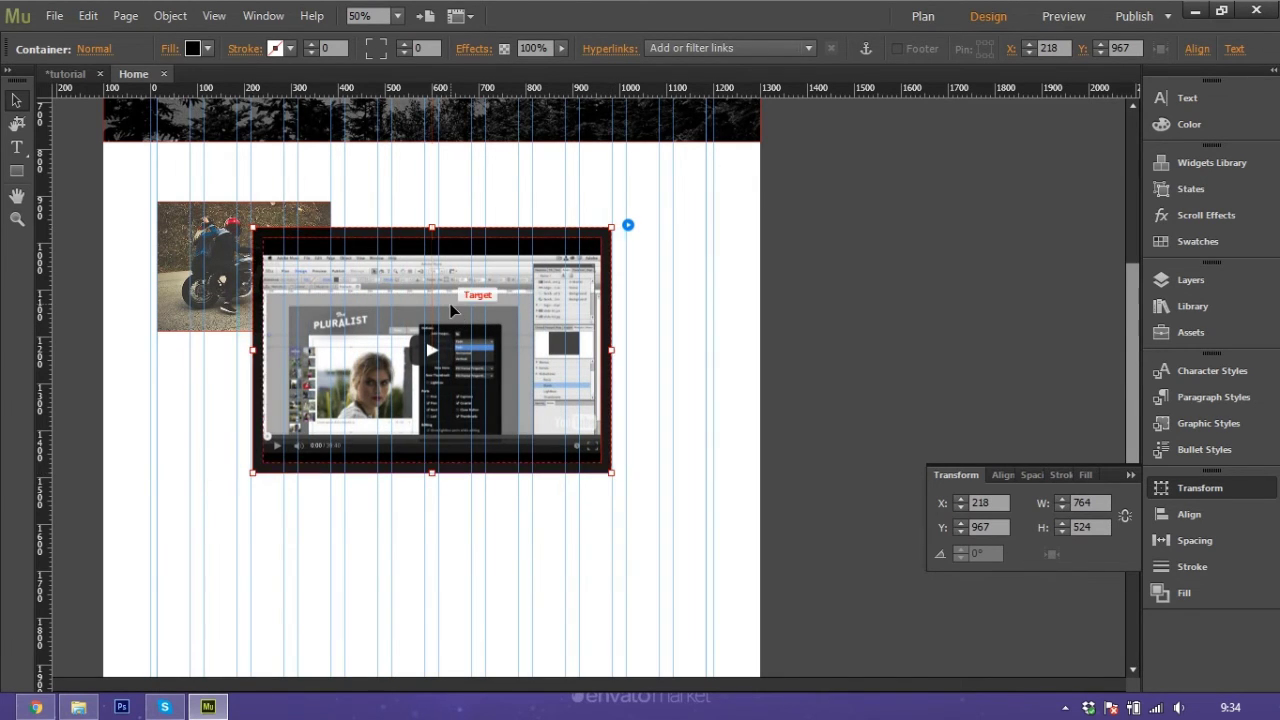
- Turn off 'Show lightbox parts while editing' in the composition options
{"action": "left_click", "coordinate": [472, 176]}
{"action": "left_click", "coordinate": [500, 260]}
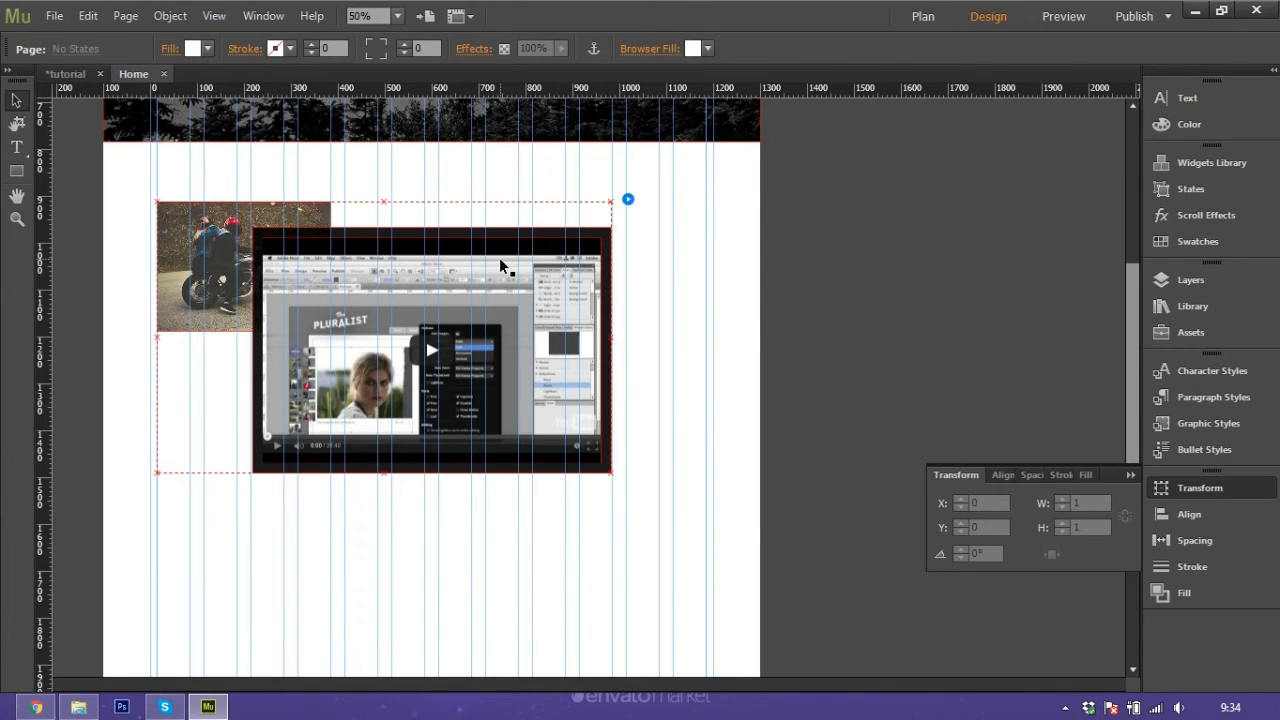
{"action": "left_click", "coordinate": [500, 262]}
{"action": "left_click", "coordinate": [627, 225]}
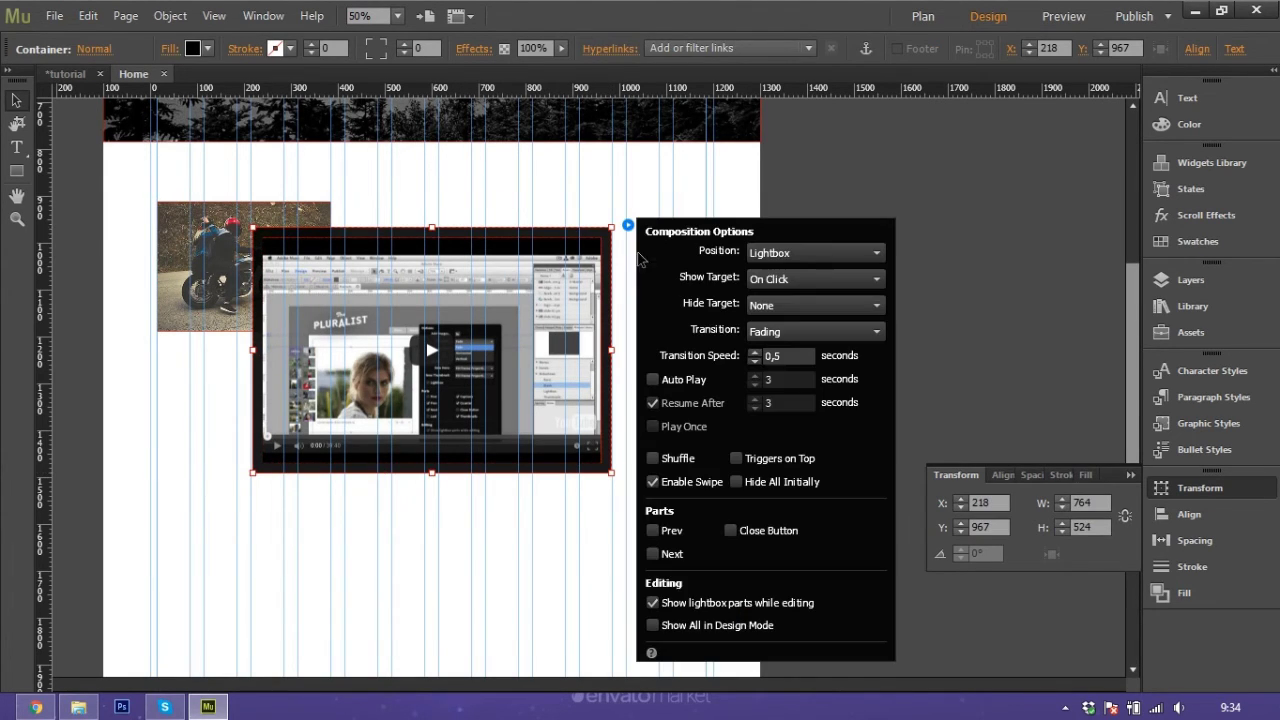
{"action": "left_click", "coordinate": [653, 602]}
{"action": "left_click", "coordinate": [409, 430]}
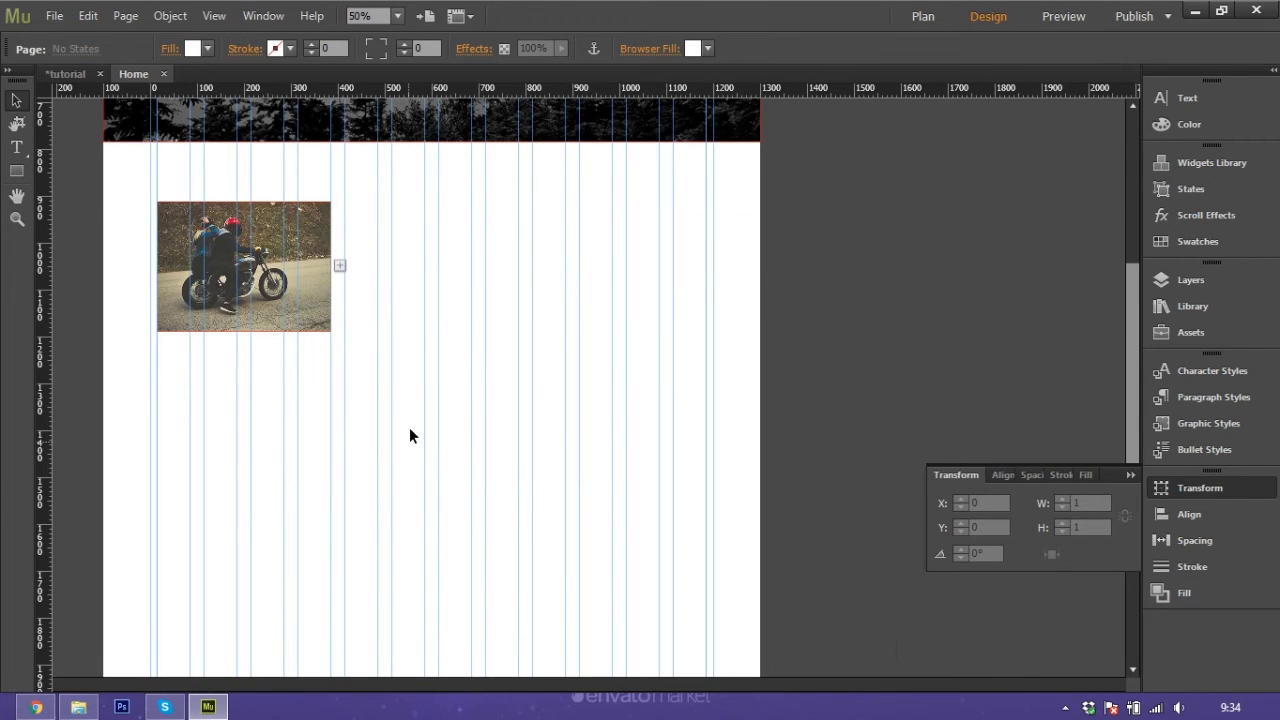
{"action": "left_click", "coordinate": [54, 15]}
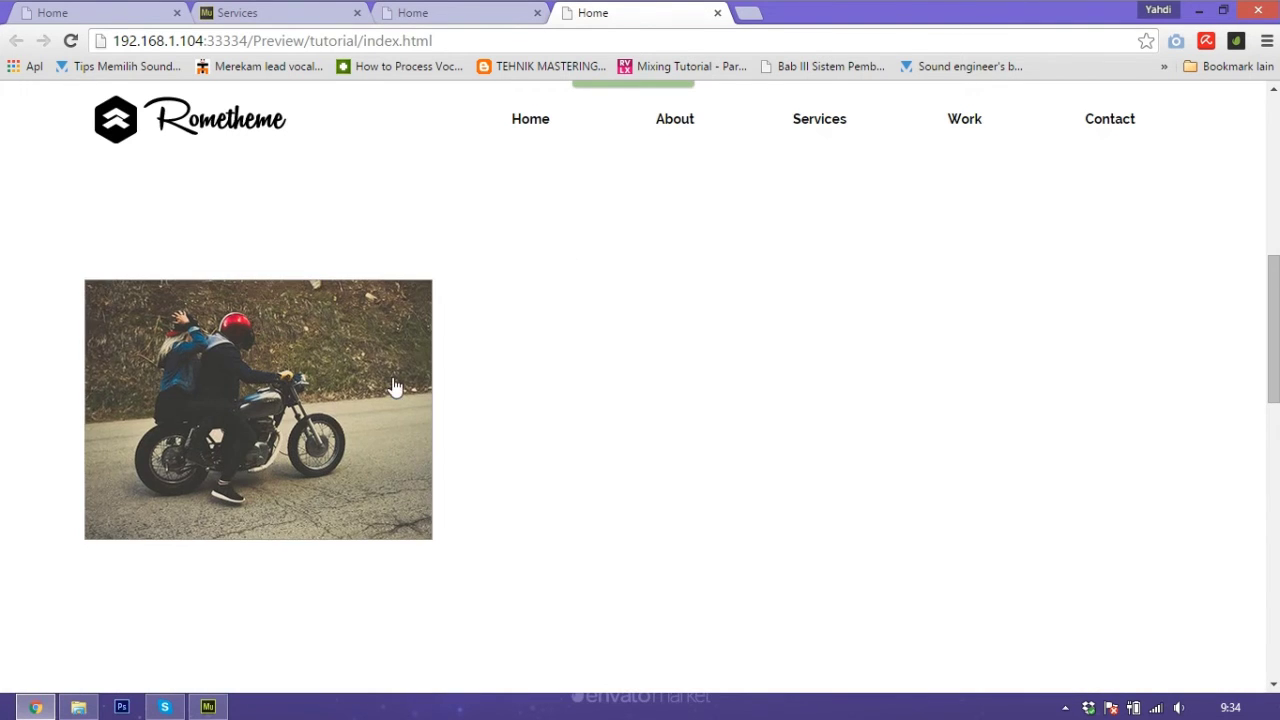
- In the Chrome preview, open the motorcycle thumbnail's lightbox video, then close it
{"action": "left_click", "coordinate": [340, 386]}
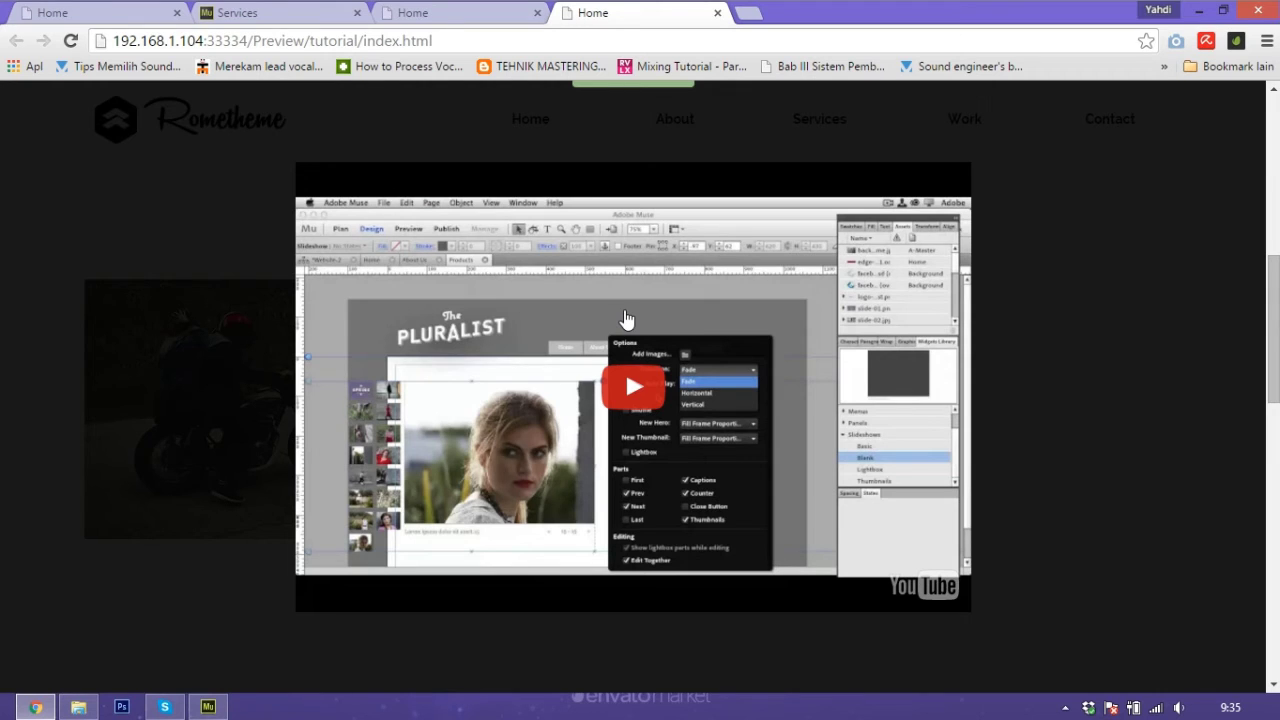
{"action": "left_click", "coordinate": [6, 340]}
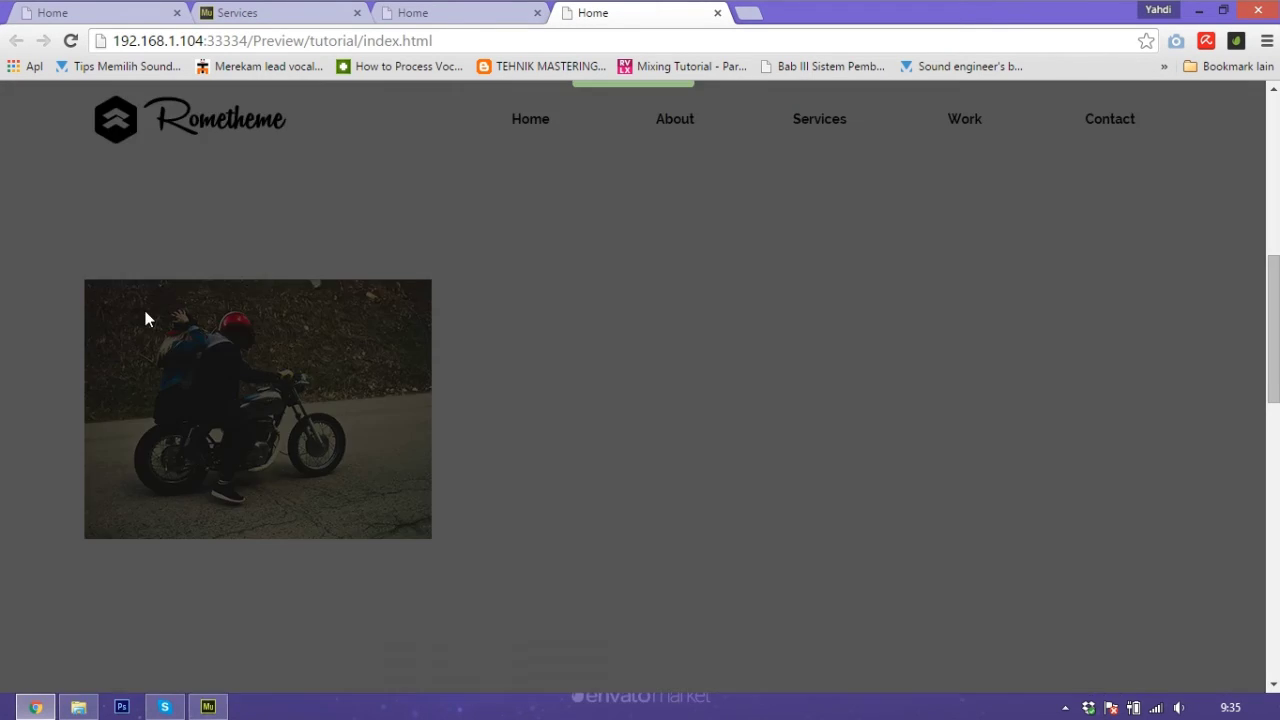
- Add a second motorcycle thumbnail trigger to the composition and move it right to X 415
{"action": "left_click", "coordinate": [210, 708]}
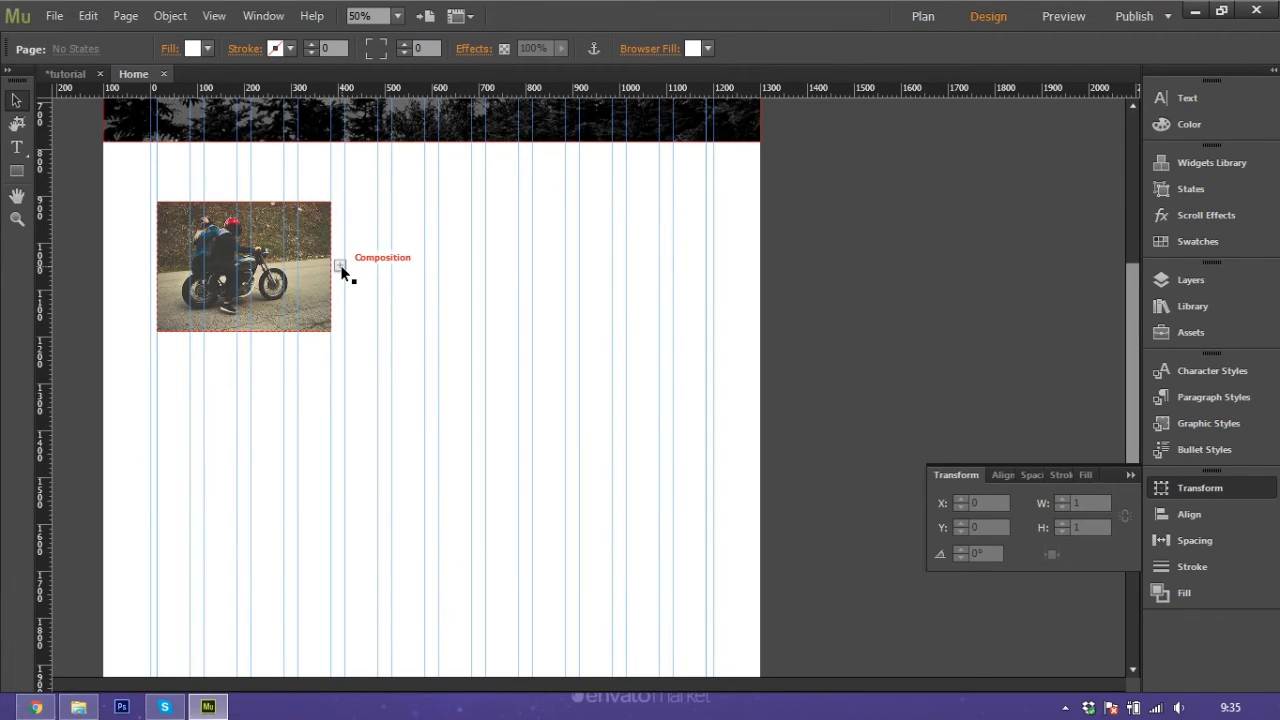
{"action": "left_click", "coordinate": [340, 265]}
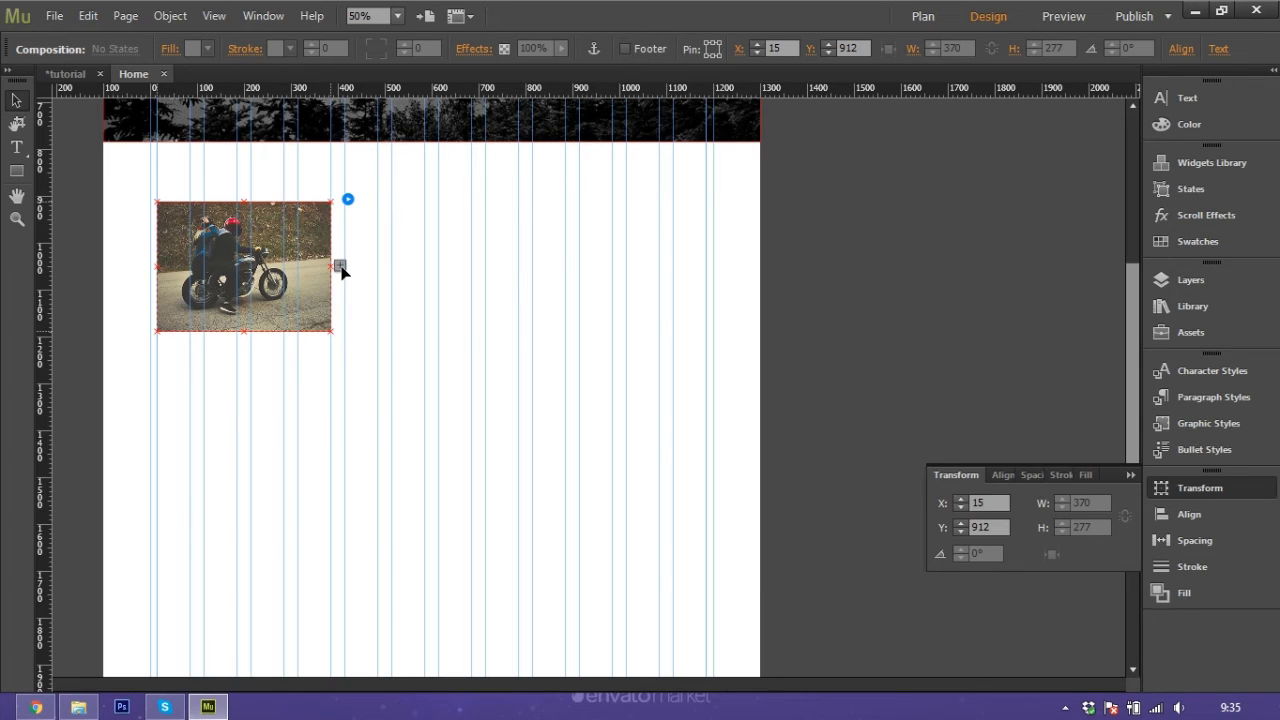
{"action": "left_click", "coordinate": [340, 266]}
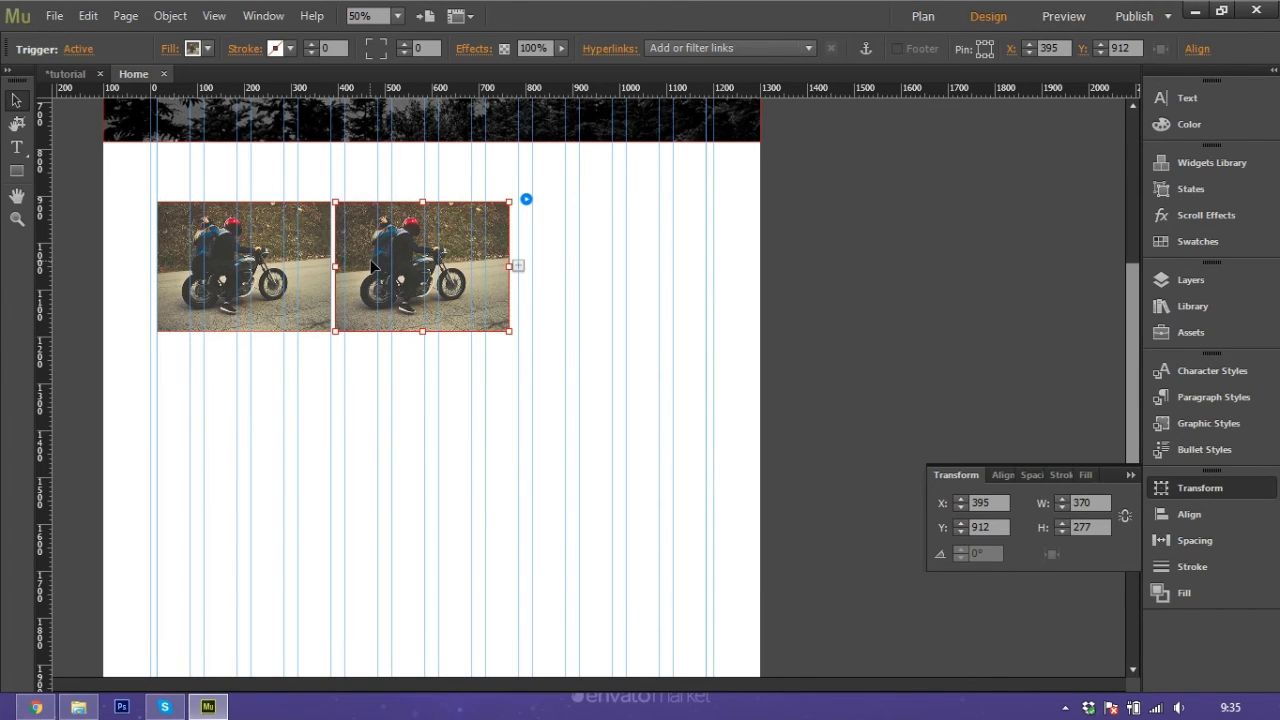
{"action": "left_click_drag", "start_coordinate": [370, 265], "coordinate": [381, 265]}
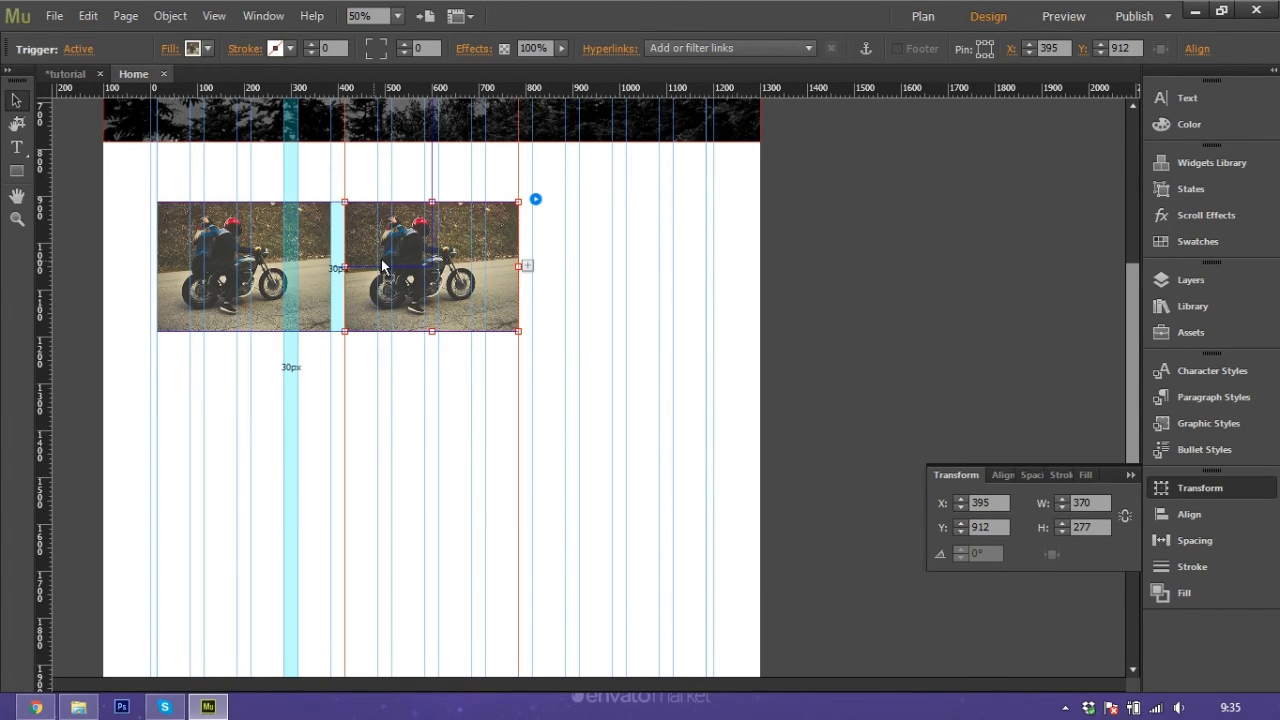
- Turn on 'Show lightbox parts while editing' and select the new lightbox's empty frame
{"action": "left_click", "coordinate": [535, 200]}
{"action": "left_click", "coordinate": [559, 578]}
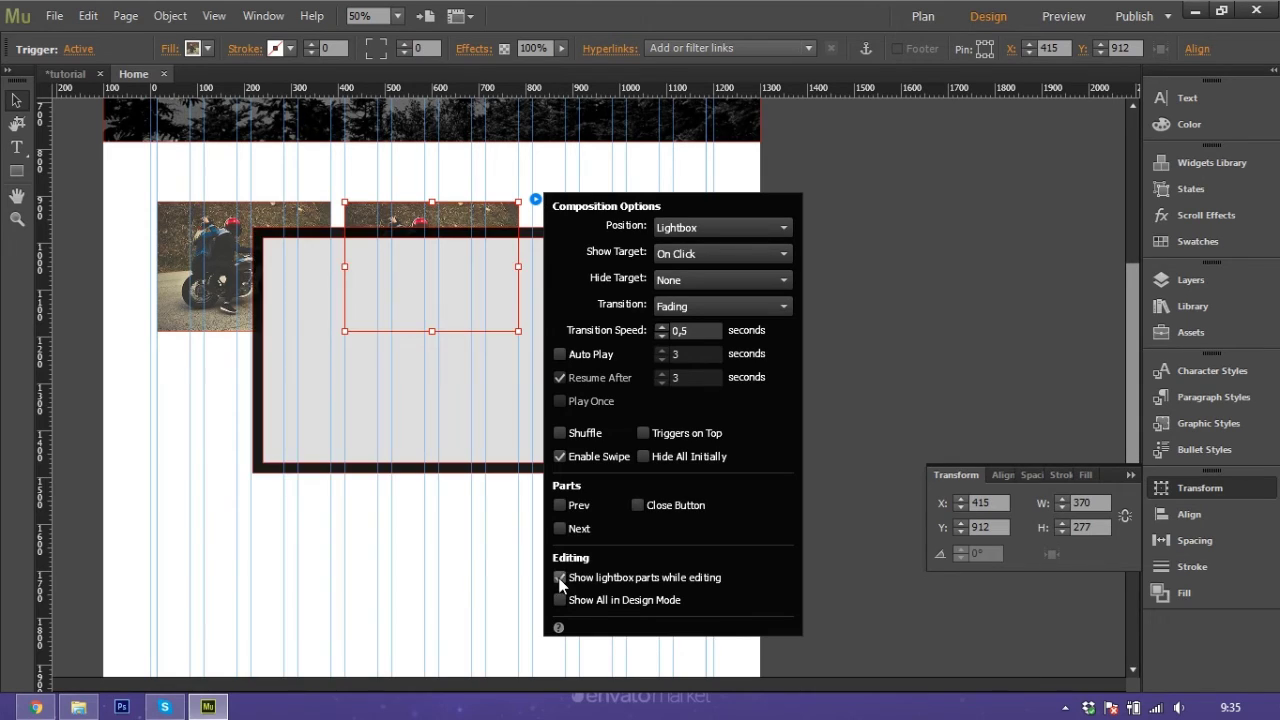
{"action": "left_click", "coordinate": [405, 435]}
{"action": "left_click", "coordinate": [369, 319]}
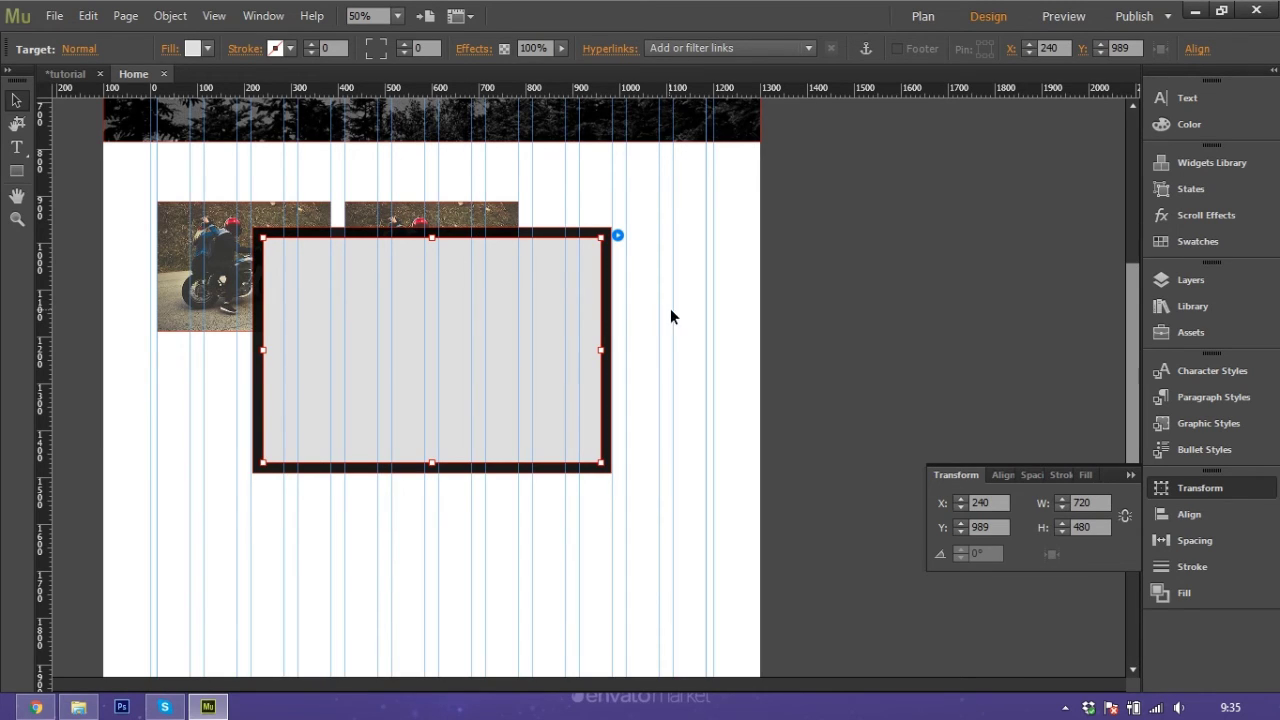
{"action": "right_click", "coordinate": [503, 334]}
- Paste the YouTube video into the second thumbnail's lightbox frame and check its YouTube options
{"action": "left_click", "coordinate": [529, 345]}
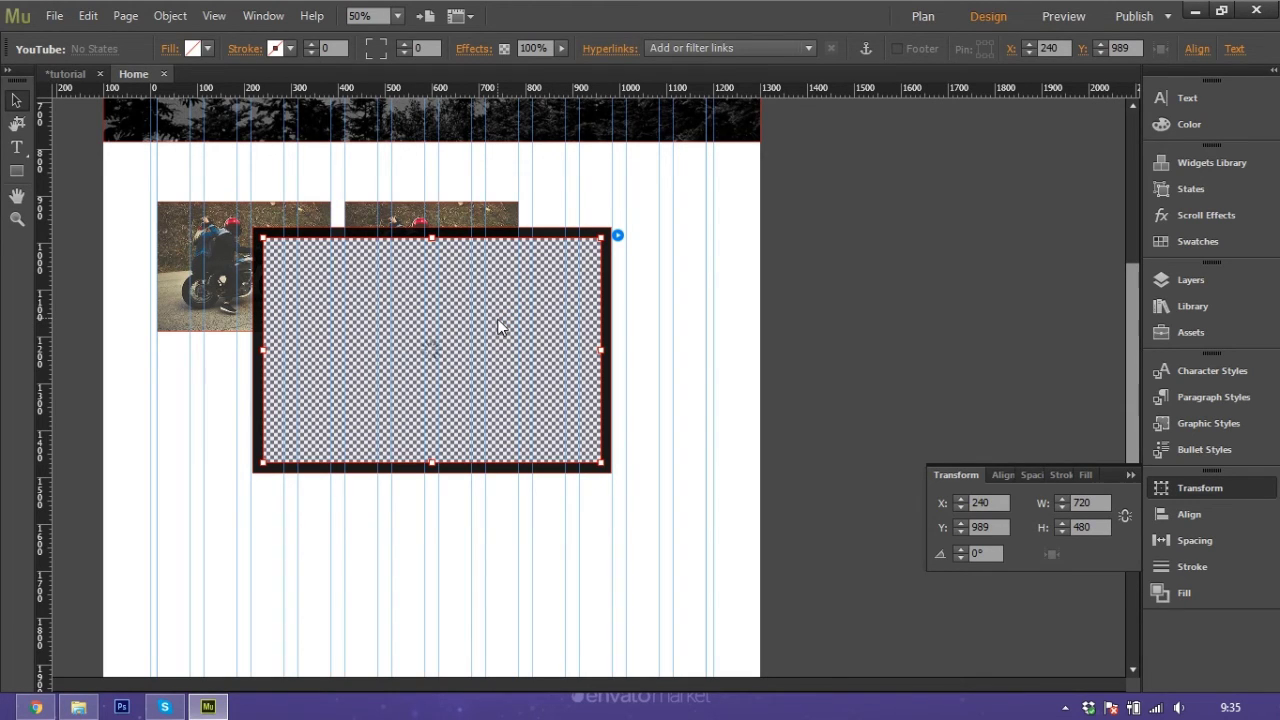
{"action": "left_click", "coordinate": [617, 235]}
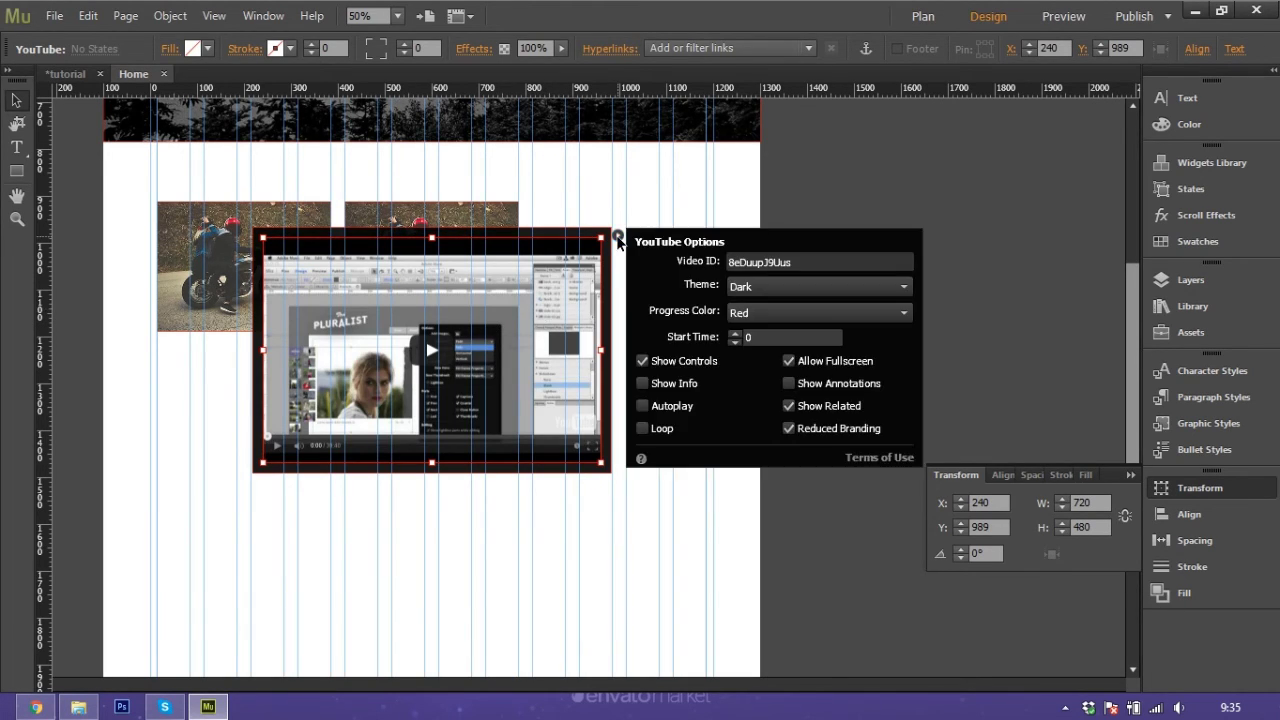
{"action": "mouse_move", "coordinate": [801, 262]}
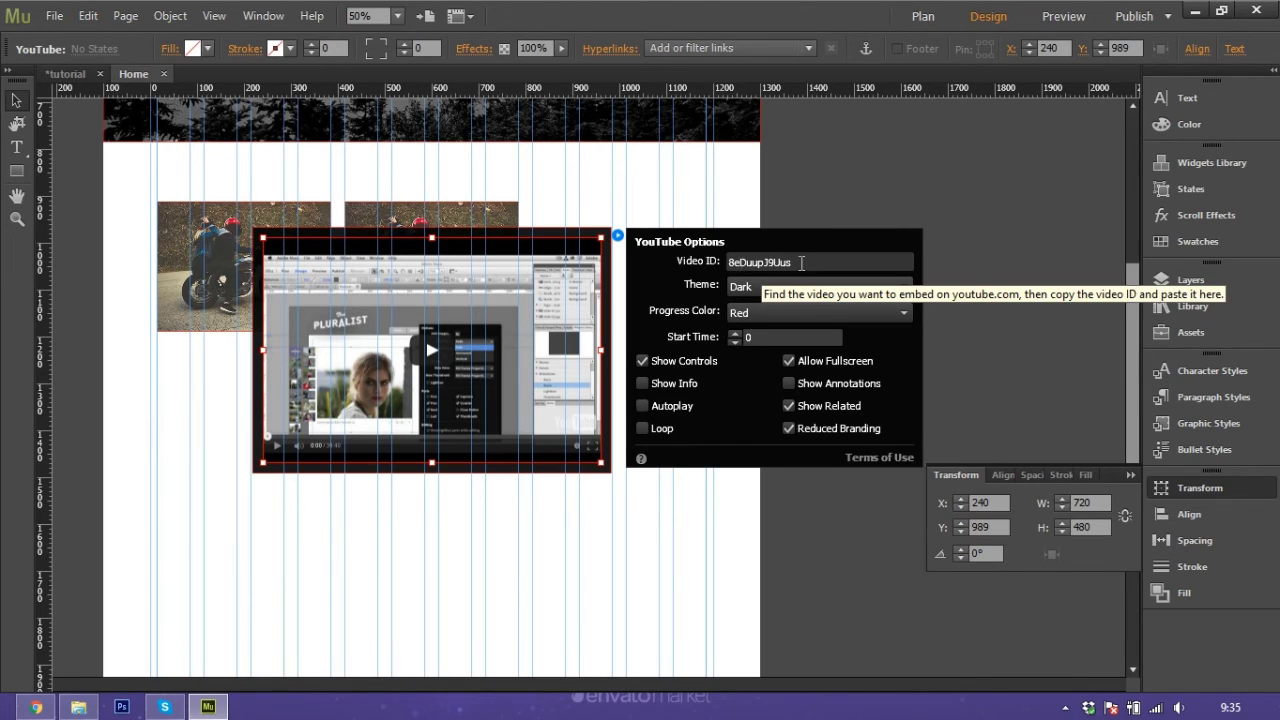
{"action": "left_click", "coordinate": [617, 235]}
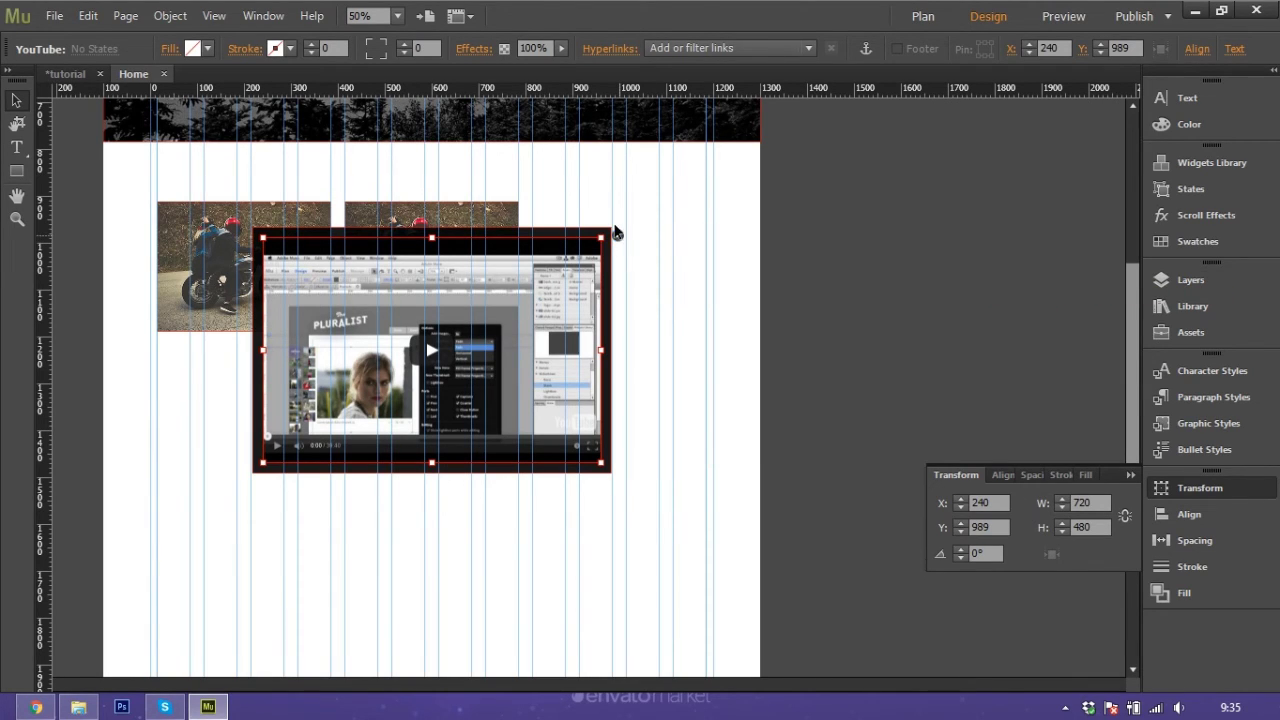
- Turn off 'Show lightbox parts while editing' so only the two thumbnails show
{"action": "left_click", "coordinate": [552, 207]}
{"action": "left_click", "coordinate": [598, 237]}
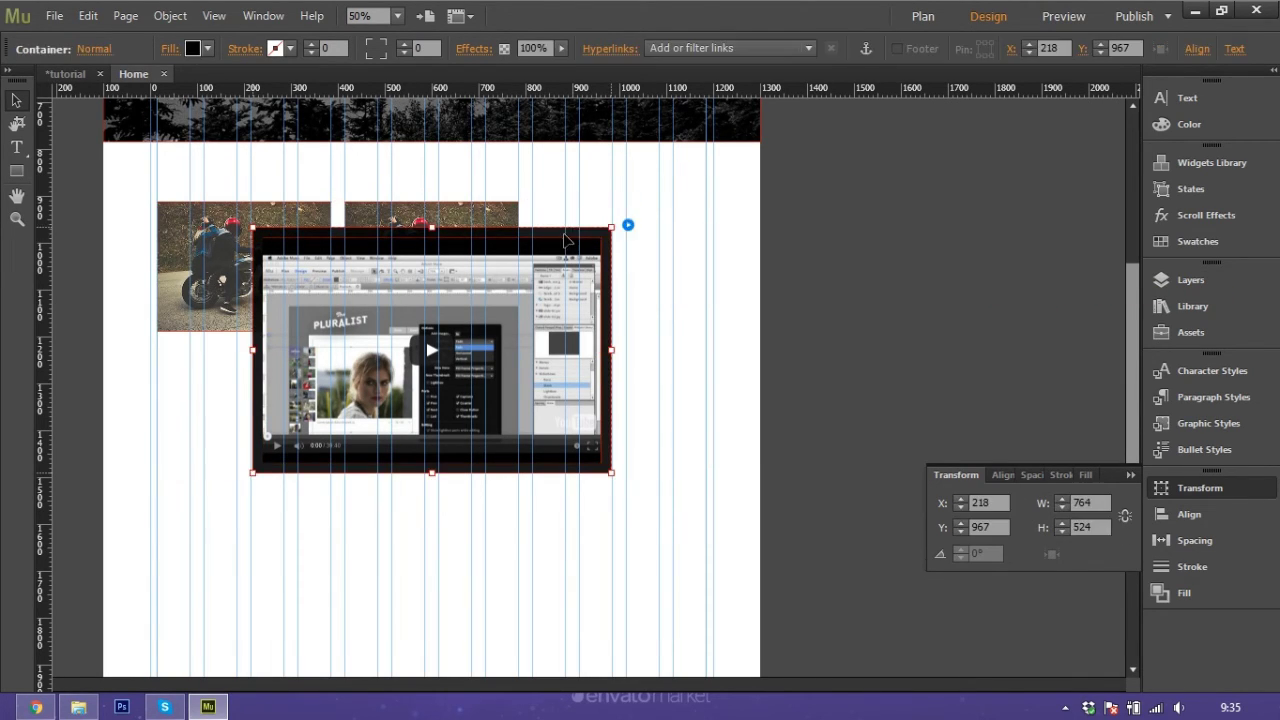
{"action": "left_click", "coordinate": [627, 225]}
{"action": "left_click", "coordinate": [652, 602]}
{"action": "left_click", "coordinate": [465, 509]}
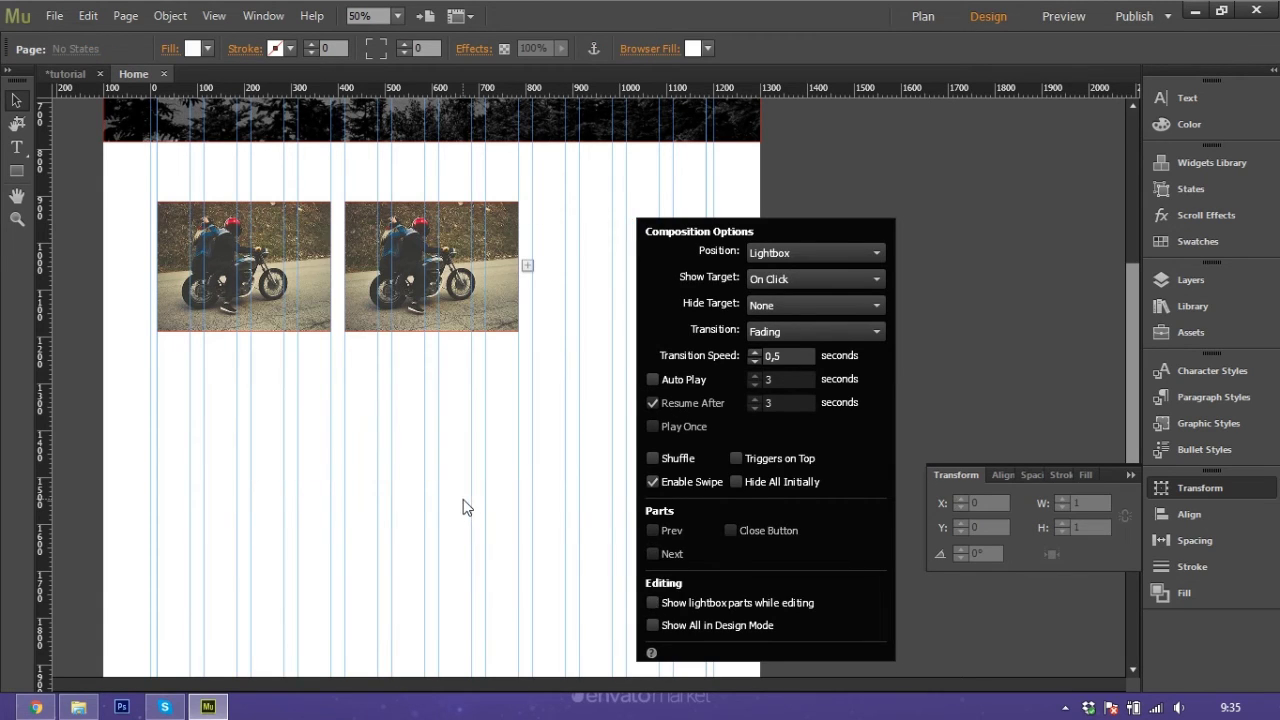
- Replace the second thumbnail's Normal-state fill image with the two-faces emotions photo
{"action": "left_click", "coordinate": [451, 236]}
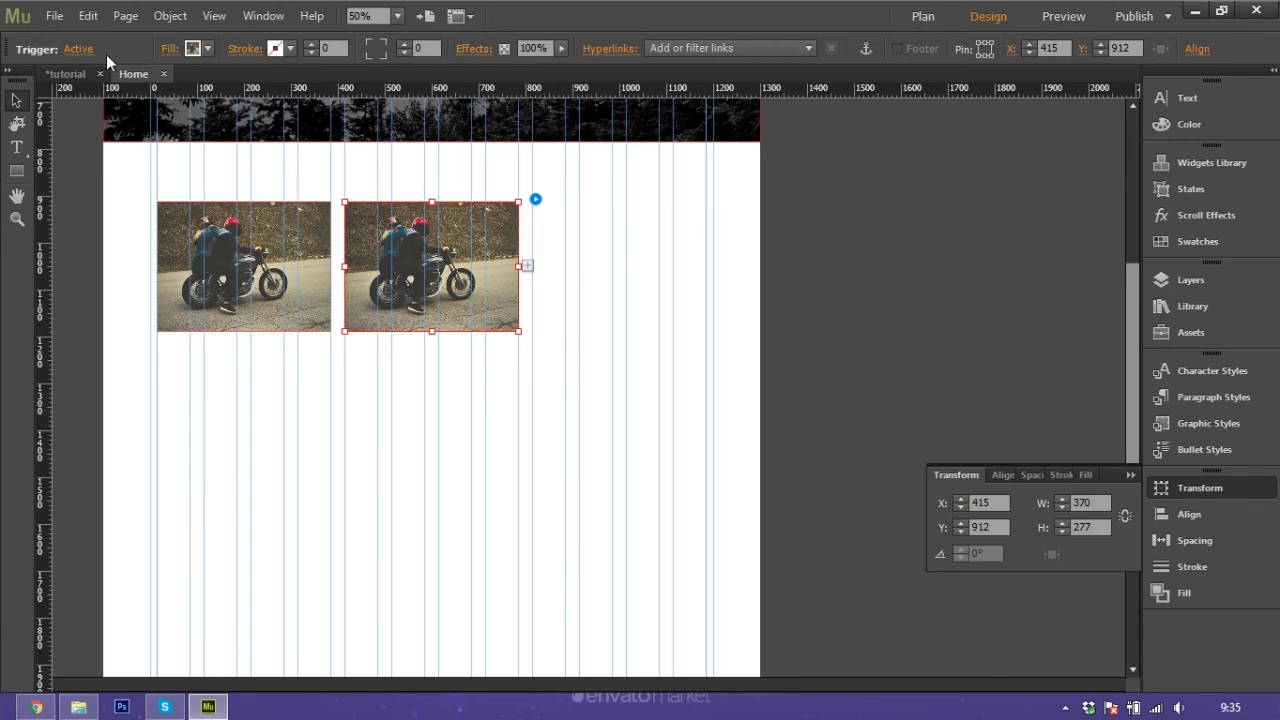
{"action": "left_click", "coordinate": [80, 49]}
{"action": "left_click", "coordinate": [131, 78]}
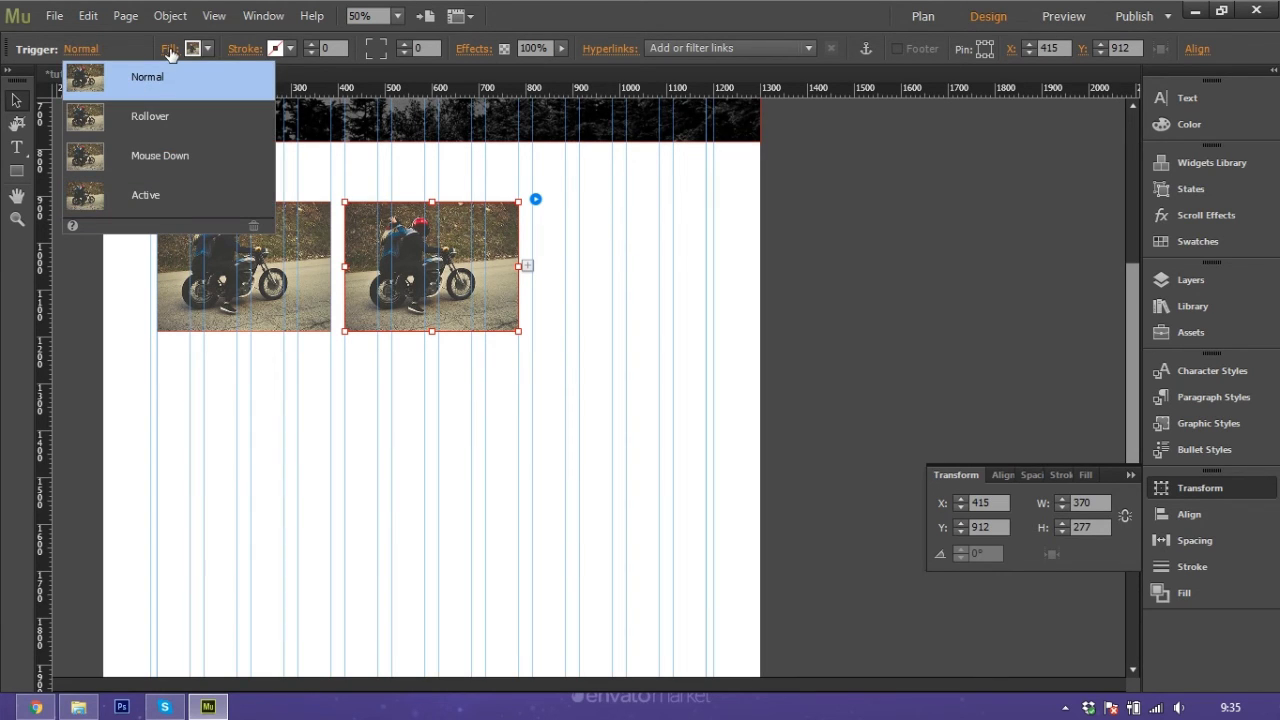
{"action": "left_click", "coordinate": [170, 49]}
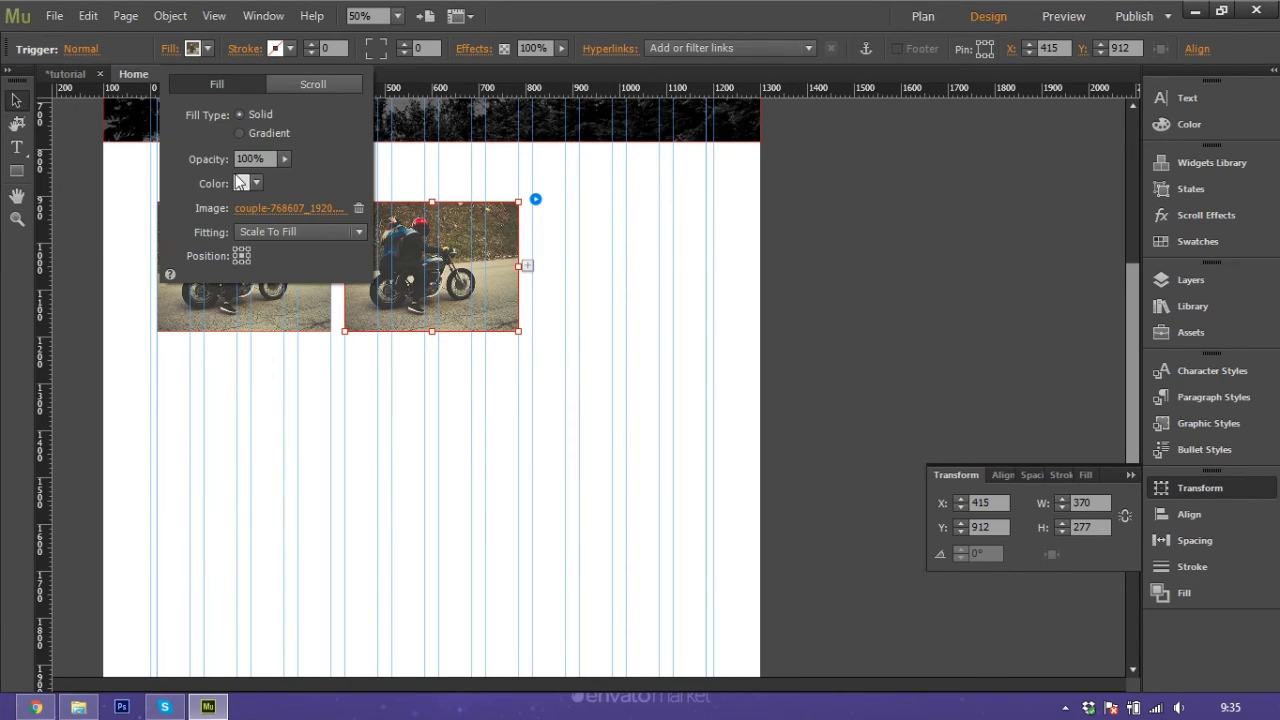
{"action": "left_click", "coordinate": [265, 208]}
{"action": "left_click", "coordinate": [640, 210]}
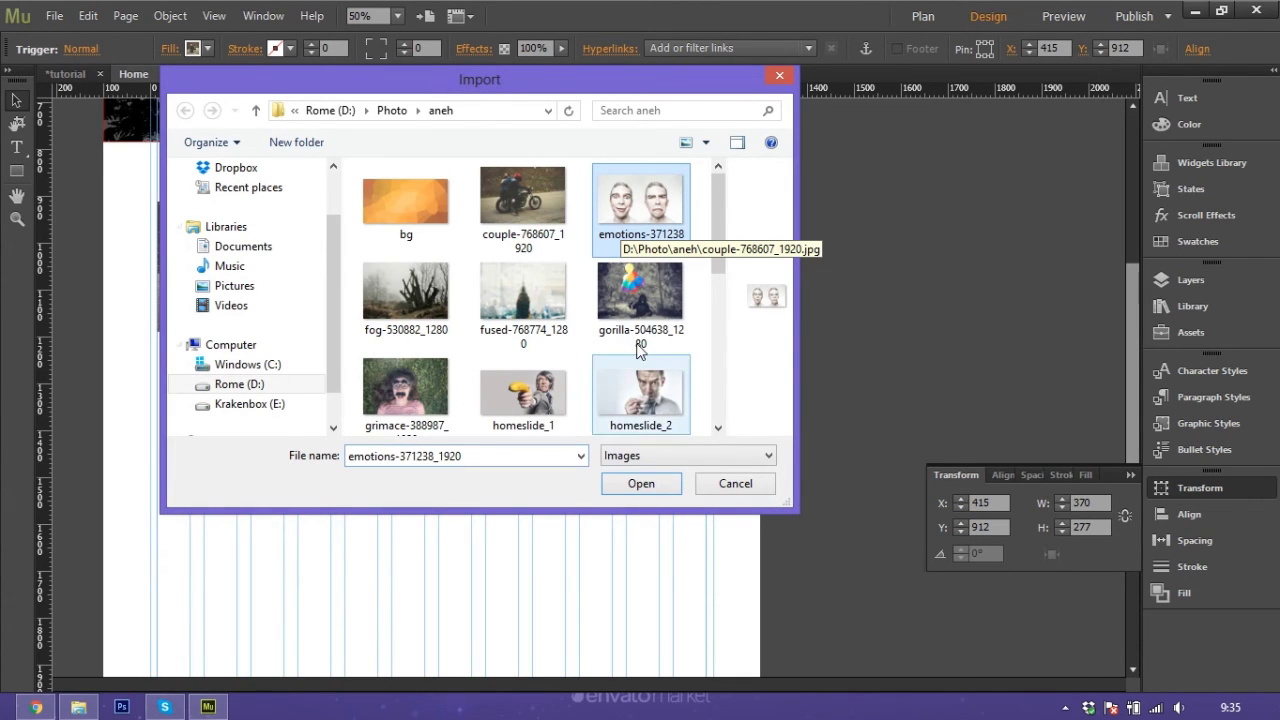
{"action": "left_click", "coordinate": [642, 484]}
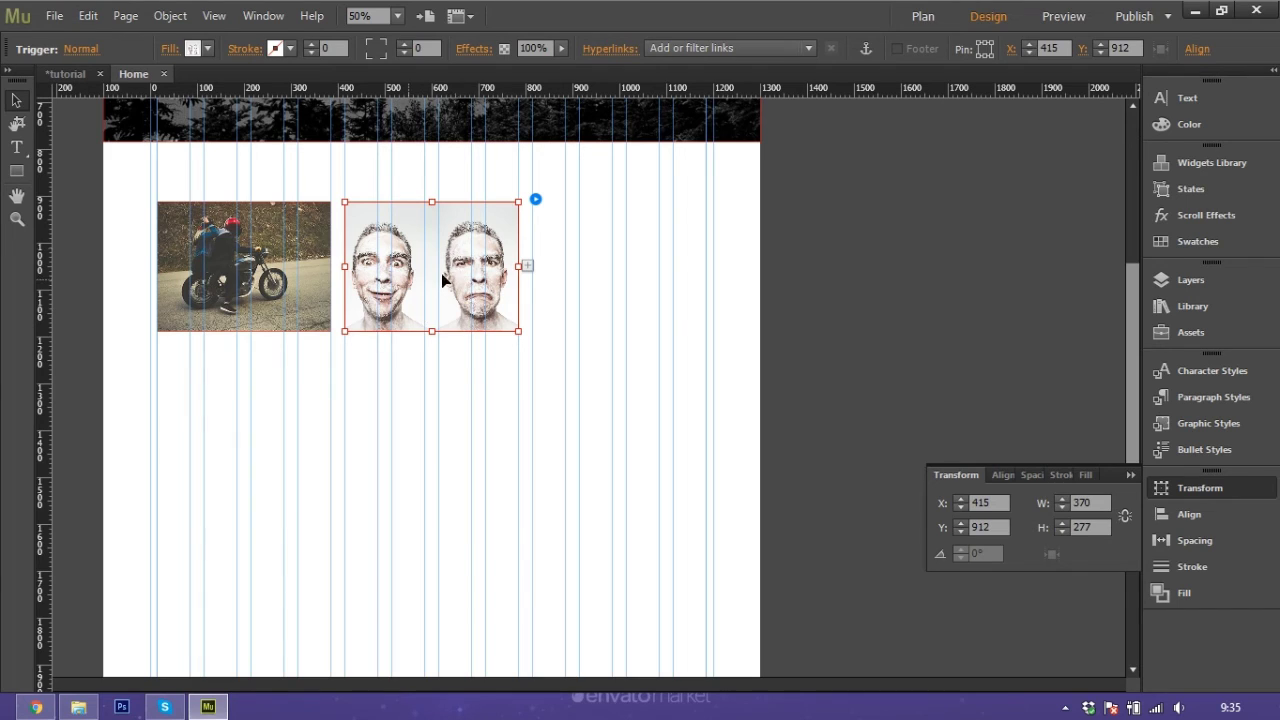
{"action": "left_click", "coordinate": [405, 399]}
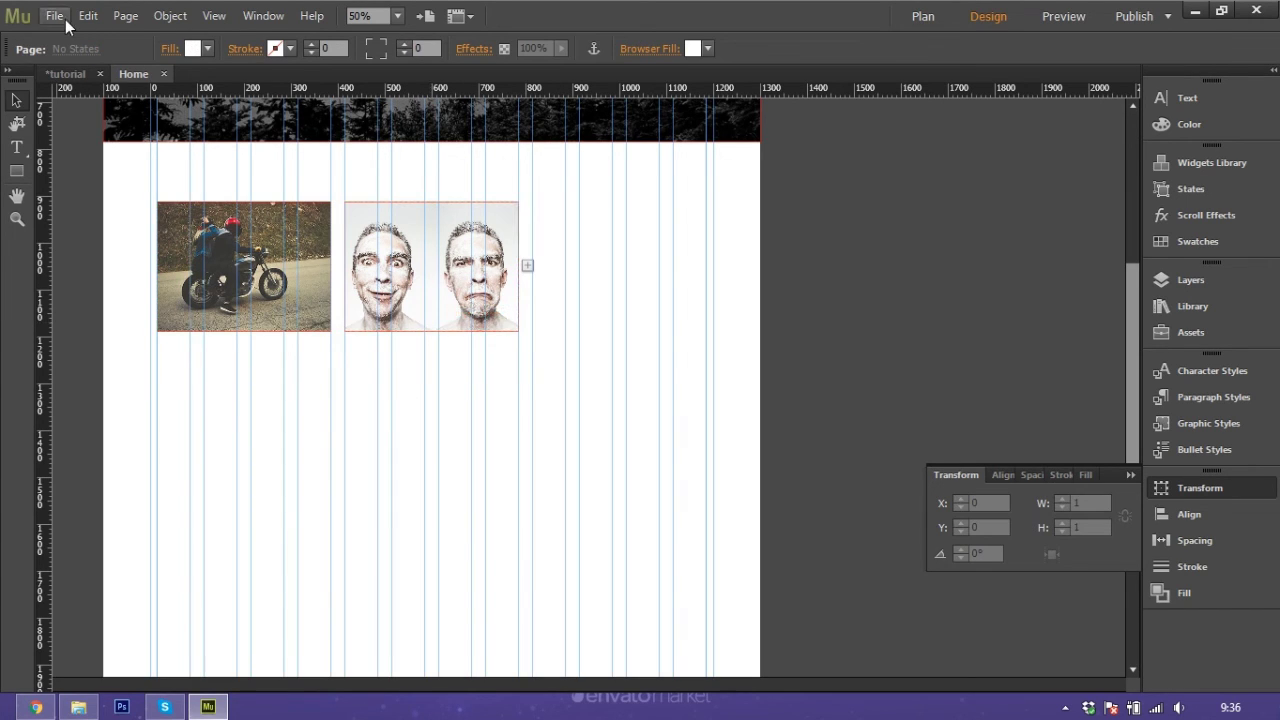
- Add a third thumbnail trigger to the composition and nudge it right into line
{"action": "key", "text": "ctrl+a"}
{"action": "left_click", "coordinate": [527, 267]}
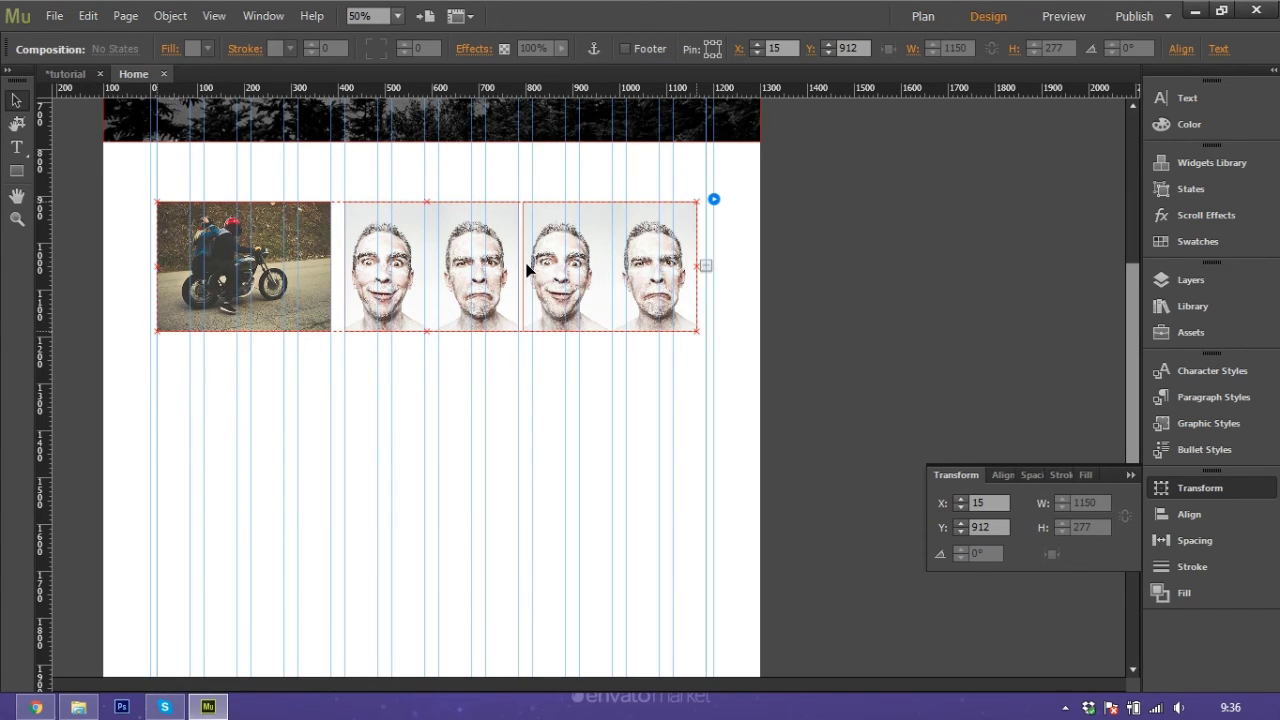
{"action": "left_click", "coordinate": [592, 270]}
{"action": "left_click_drag", "start_coordinate": [592, 270], "coordinate": [602, 270]}
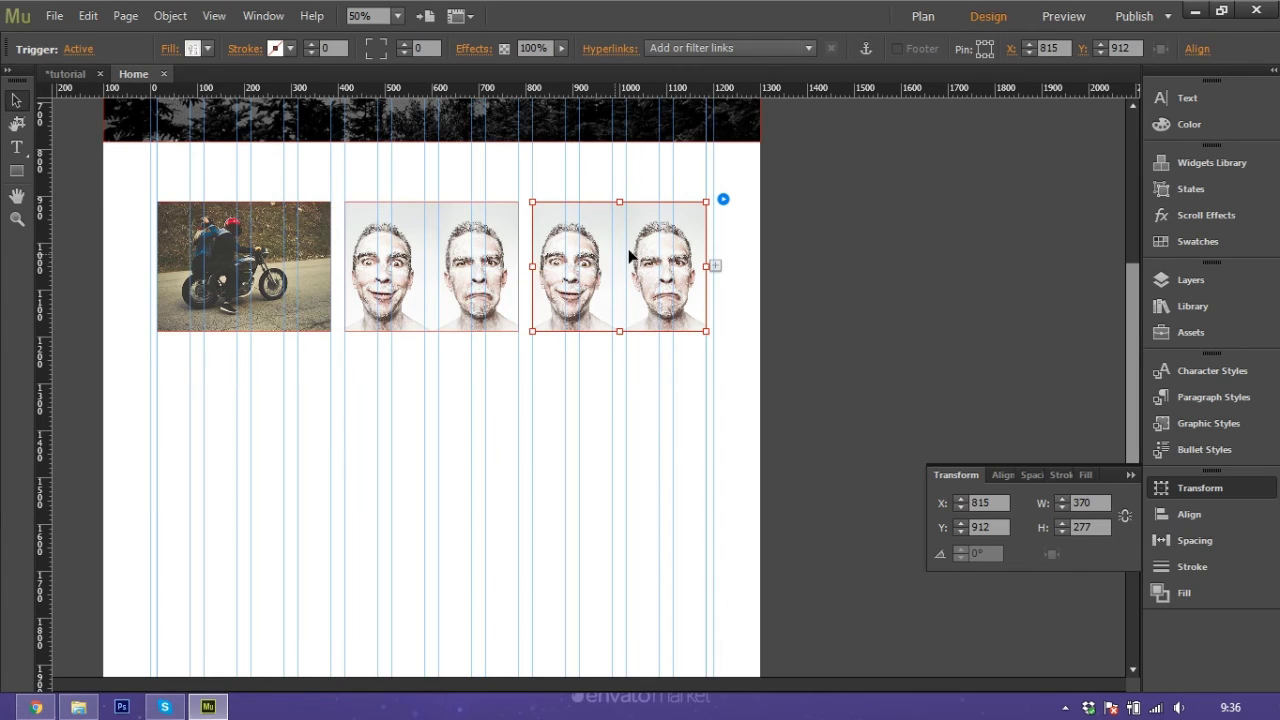
- Fill the third thumbnail's Normal state with the city skyline image fused-768774_1280.jpg
{"action": "left_click", "coordinate": [80, 49]}
{"action": "left_click", "coordinate": [130, 74]}
{"action": "left_click", "coordinate": [171, 47]}
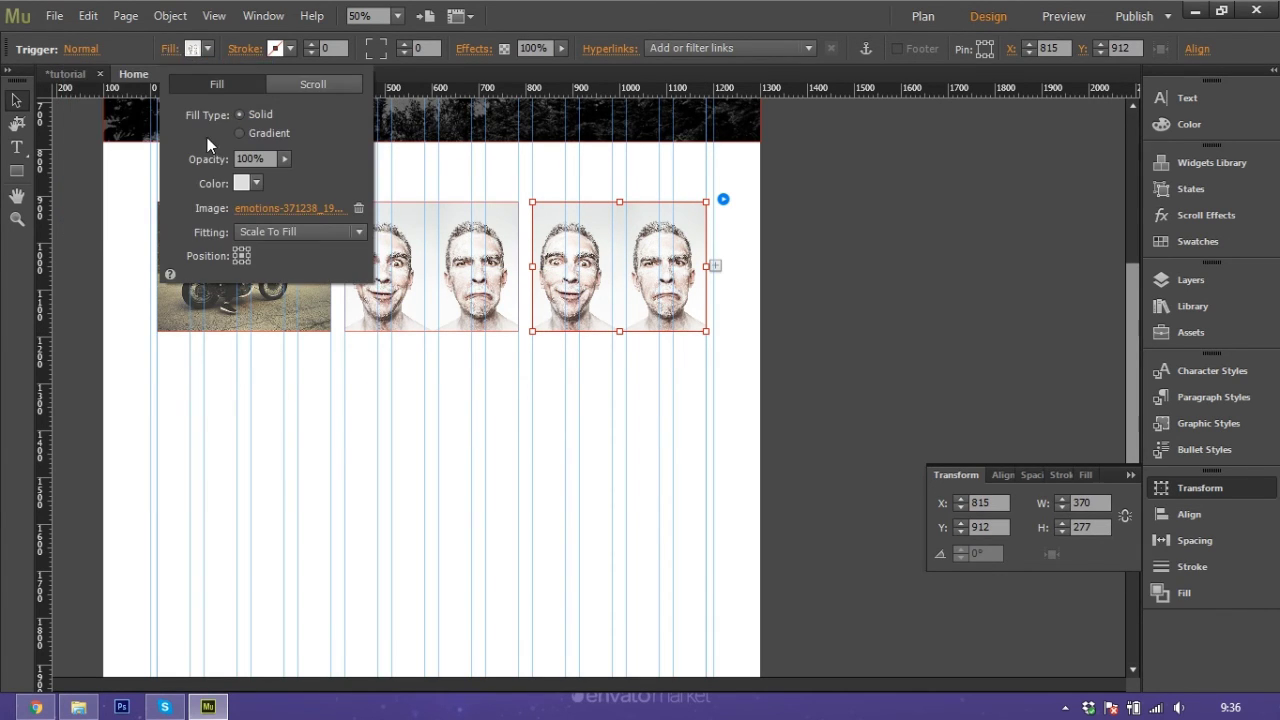
{"action": "left_click", "coordinate": [250, 209]}
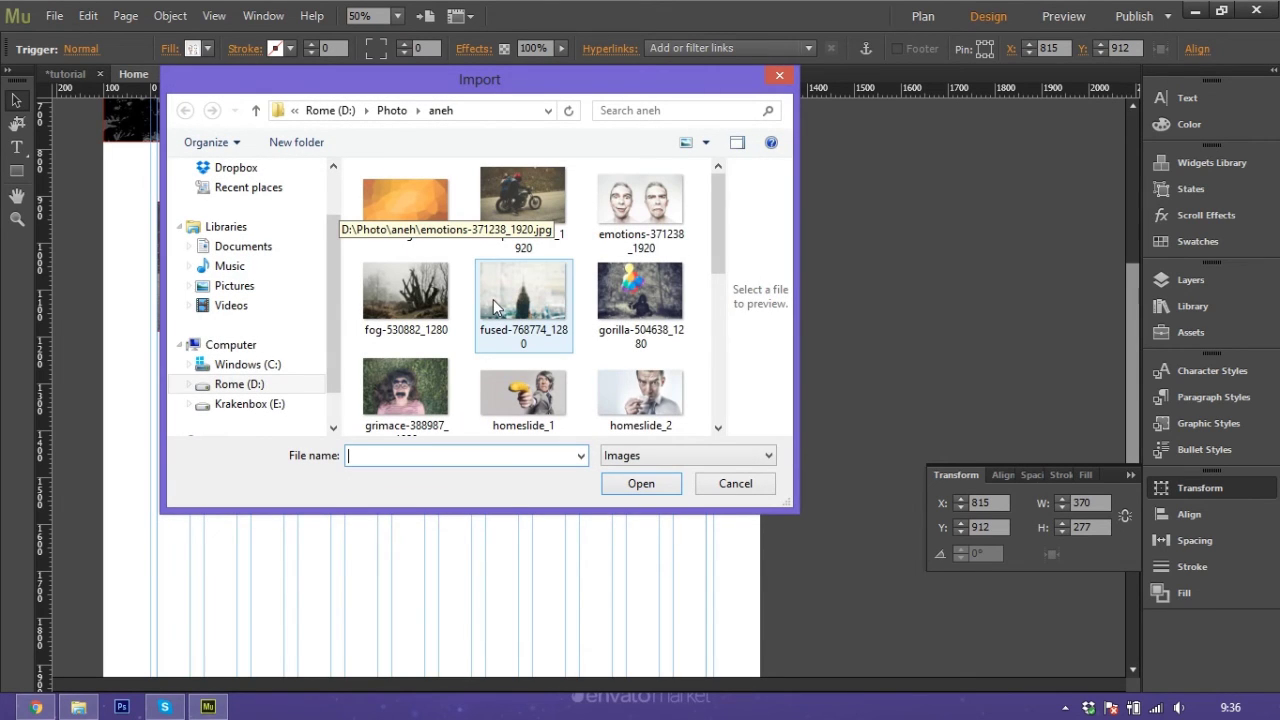
{"action": "left_click", "coordinate": [672, 278]}
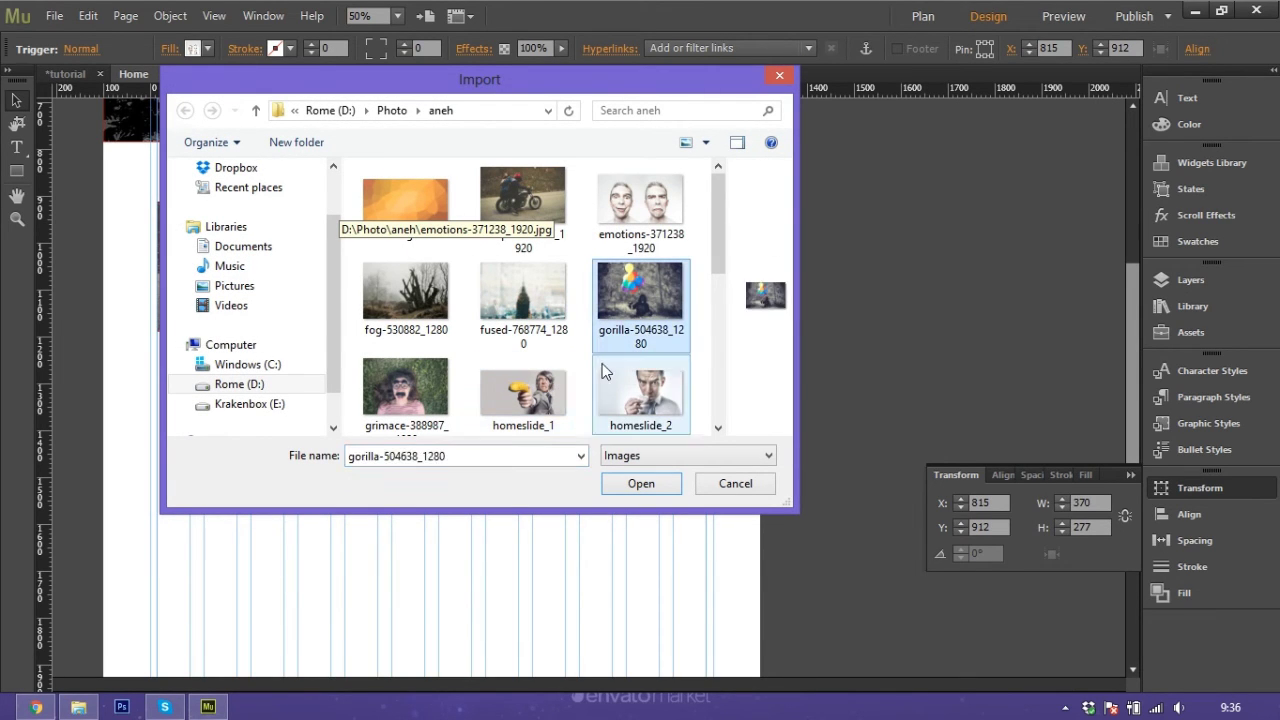
{"action": "left_click", "coordinate": [562, 320]}
{"action": "left_click", "coordinate": [628, 483]}
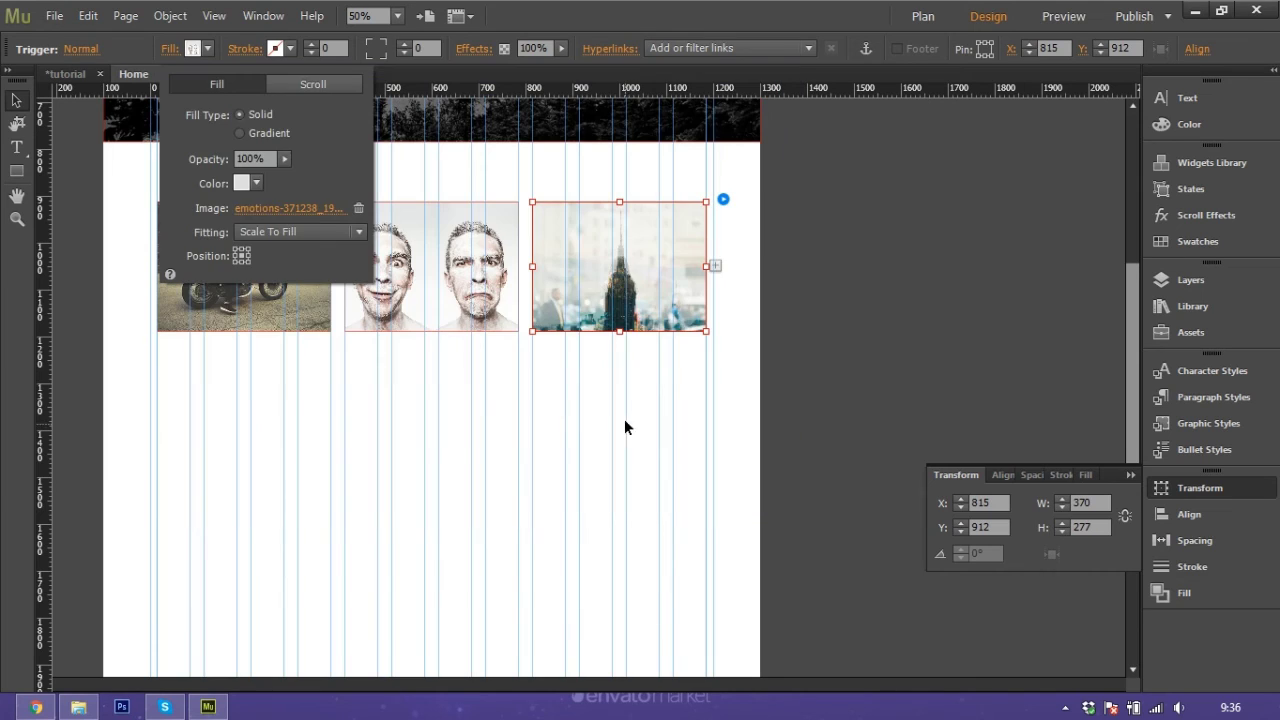
{"action": "left_click", "coordinate": [723, 200]}
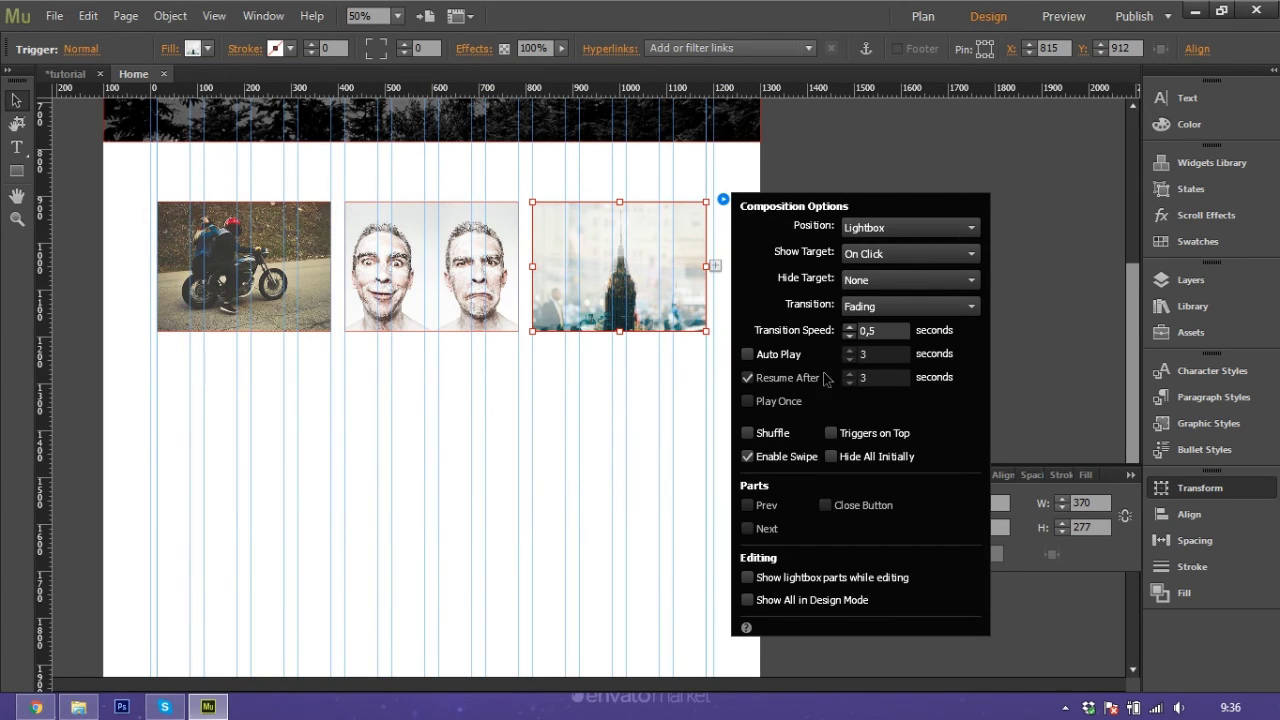
- Show lightbox parts while editing and paste the YouTube widget into the third photo's lightbox
{"action": "left_click", "coordinate": [748, 578]}
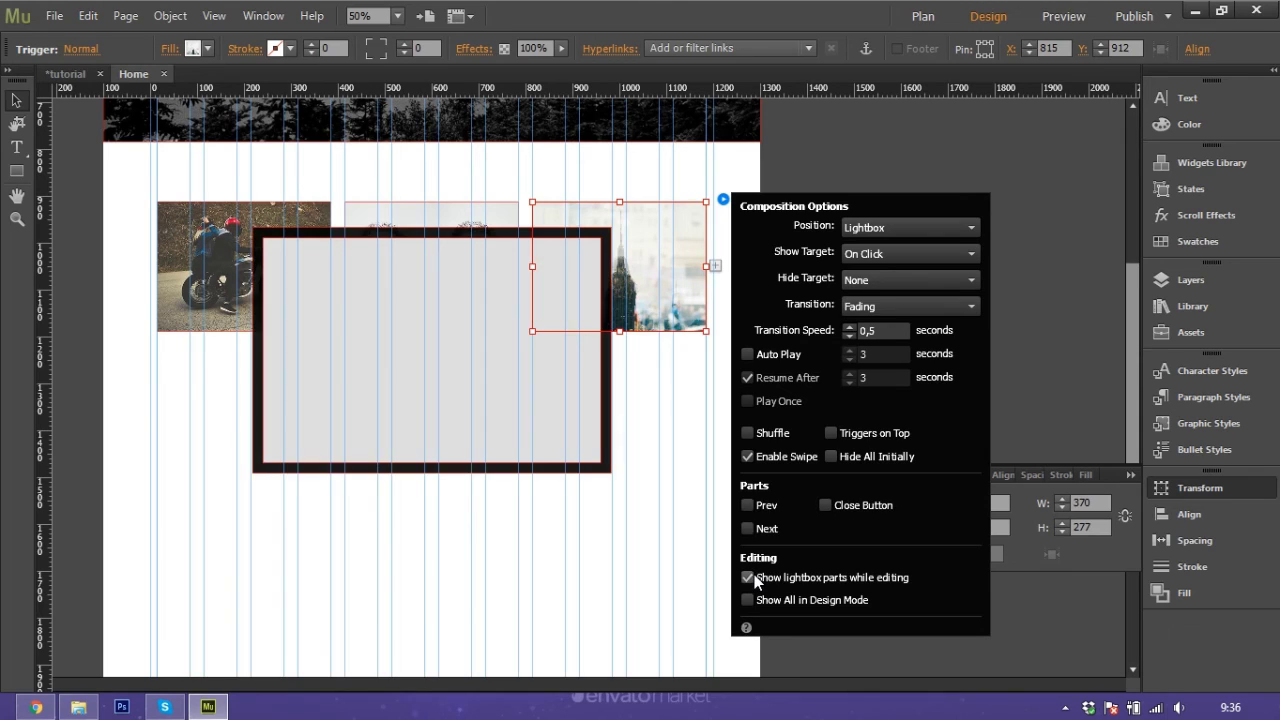
{"action": "left_click", "coordinate": [471, 338]}
{"action": "left_click", "coordinate": [461, 289]}
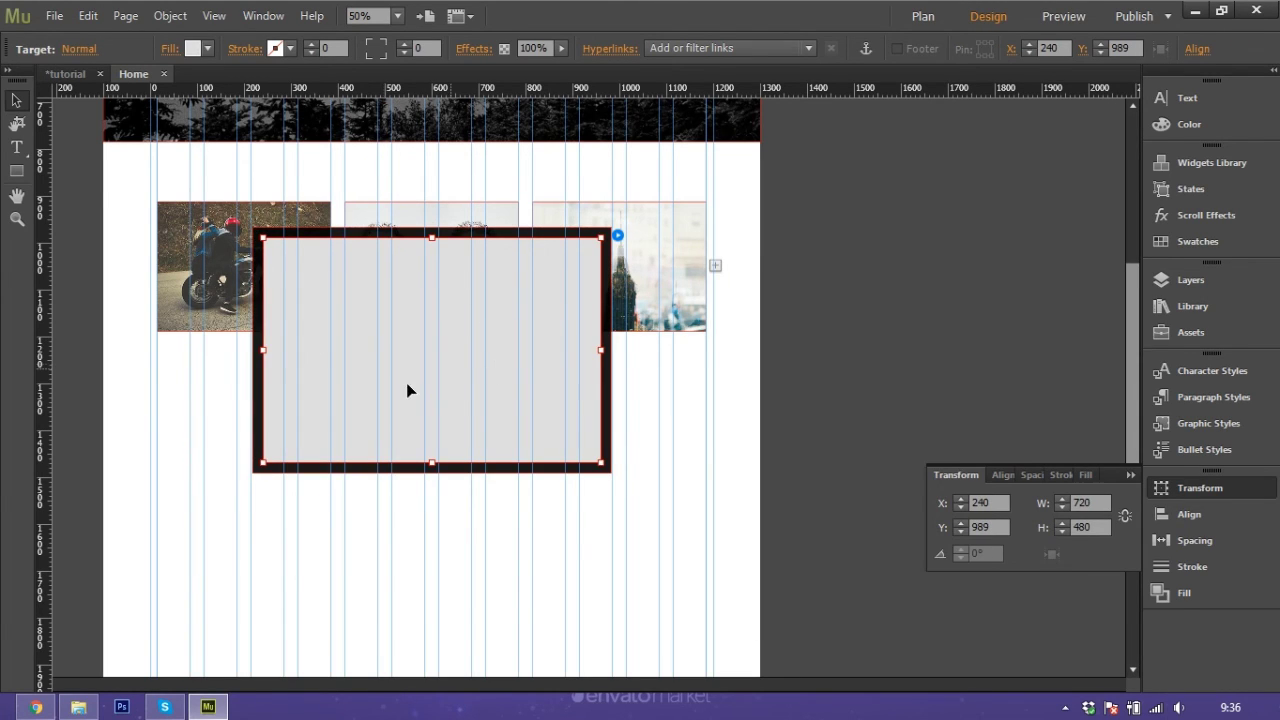
{"action": "right_click", "coordinate": [423, 322]}
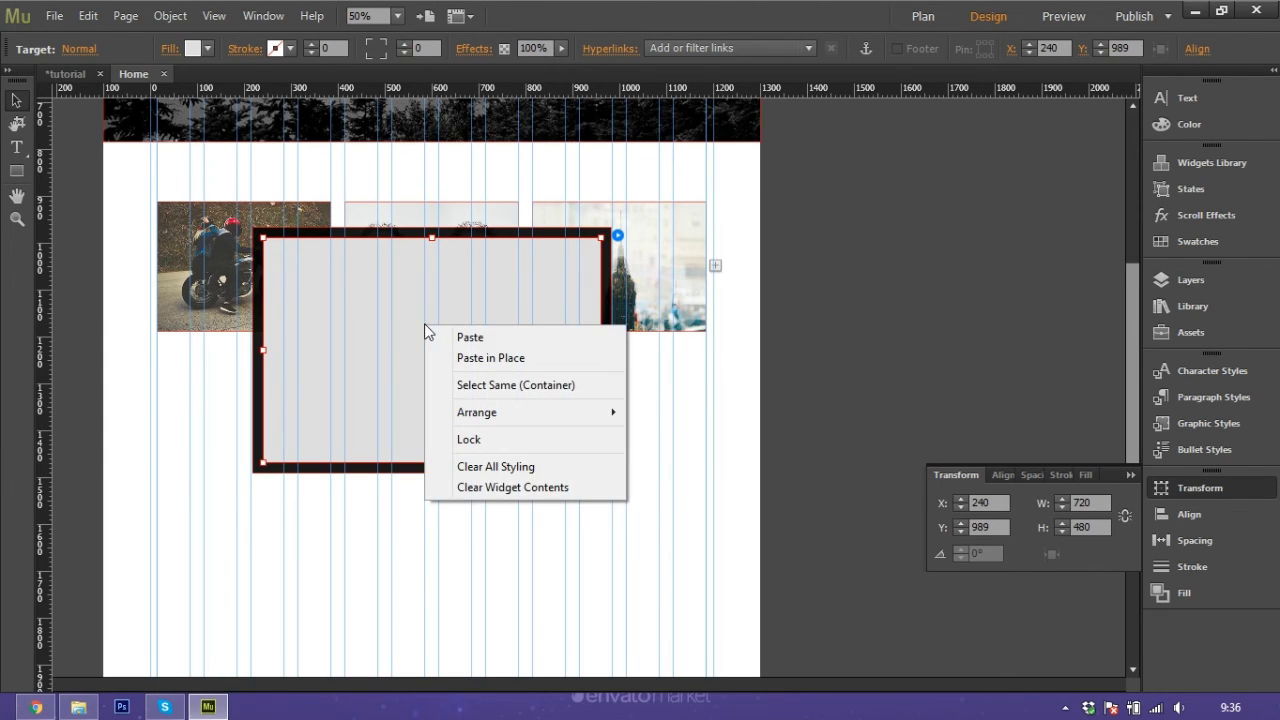
{"action": "left_click", "coordinate": [437, 338]}
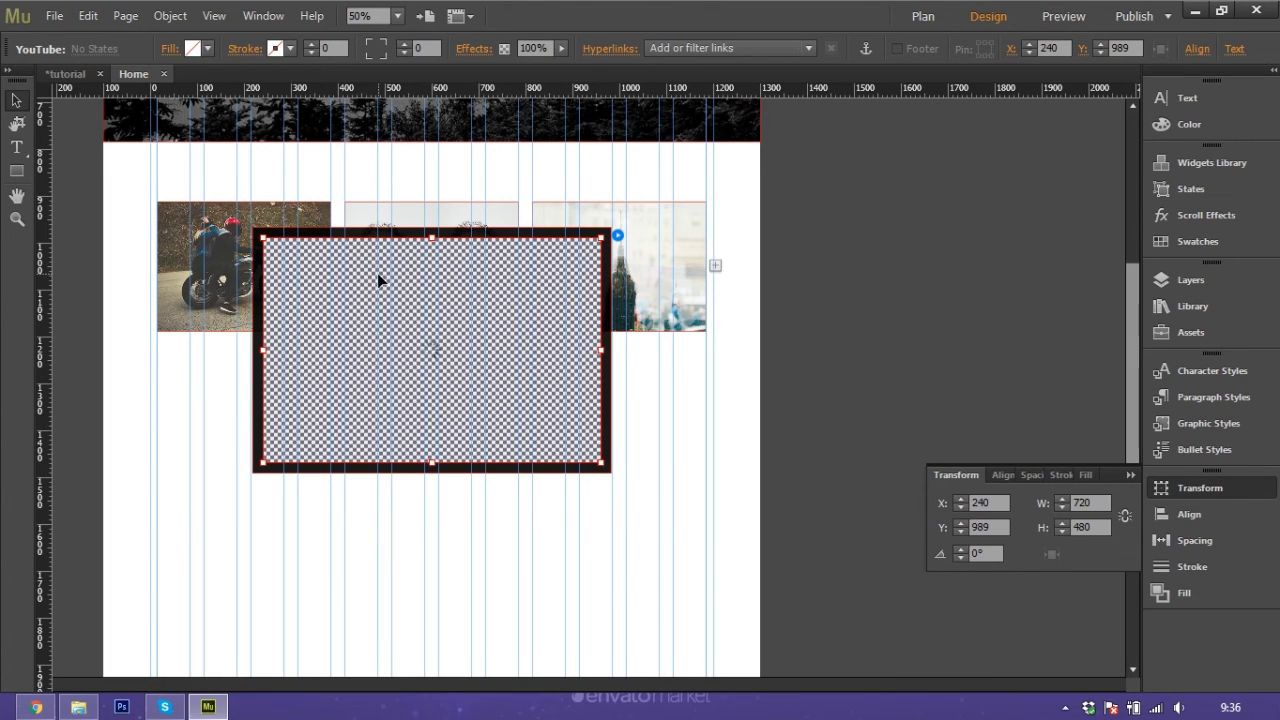
- Review the pasted YouTube video's settings panel
{"action": "left_click", "coordinate": [618, 236]}
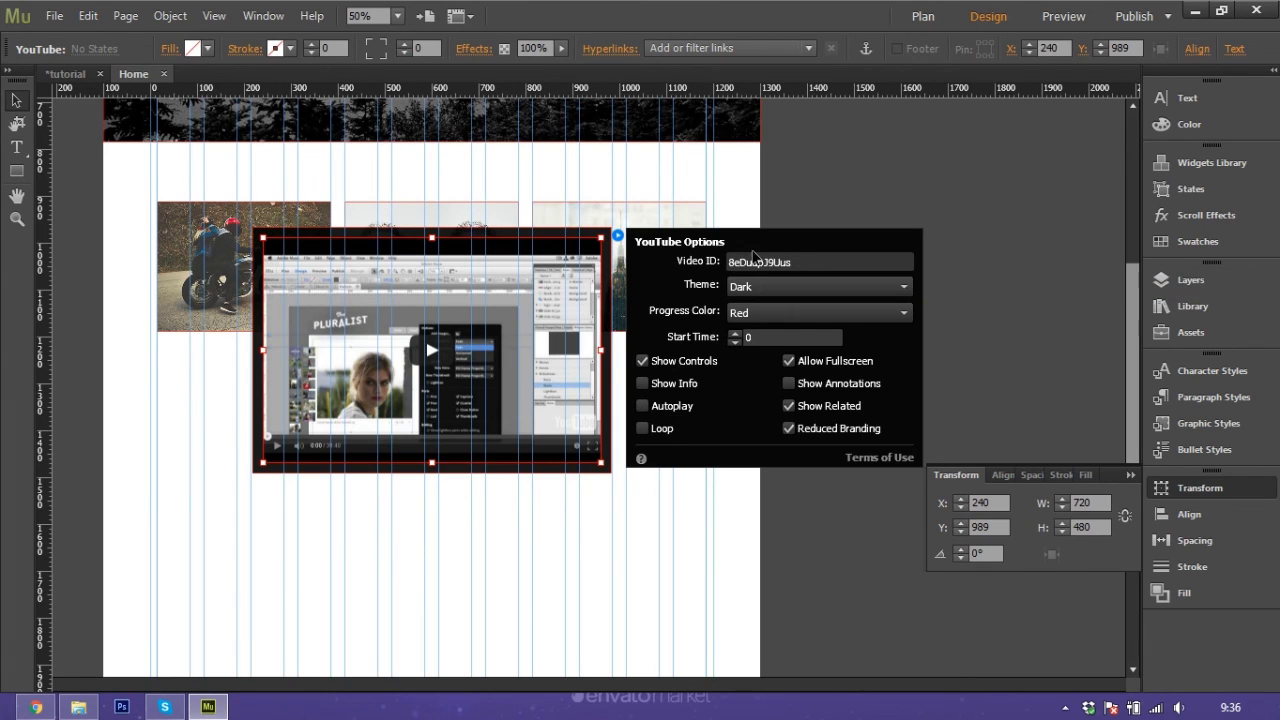
{"action": "left_click", "coordinate": [617, 236]}
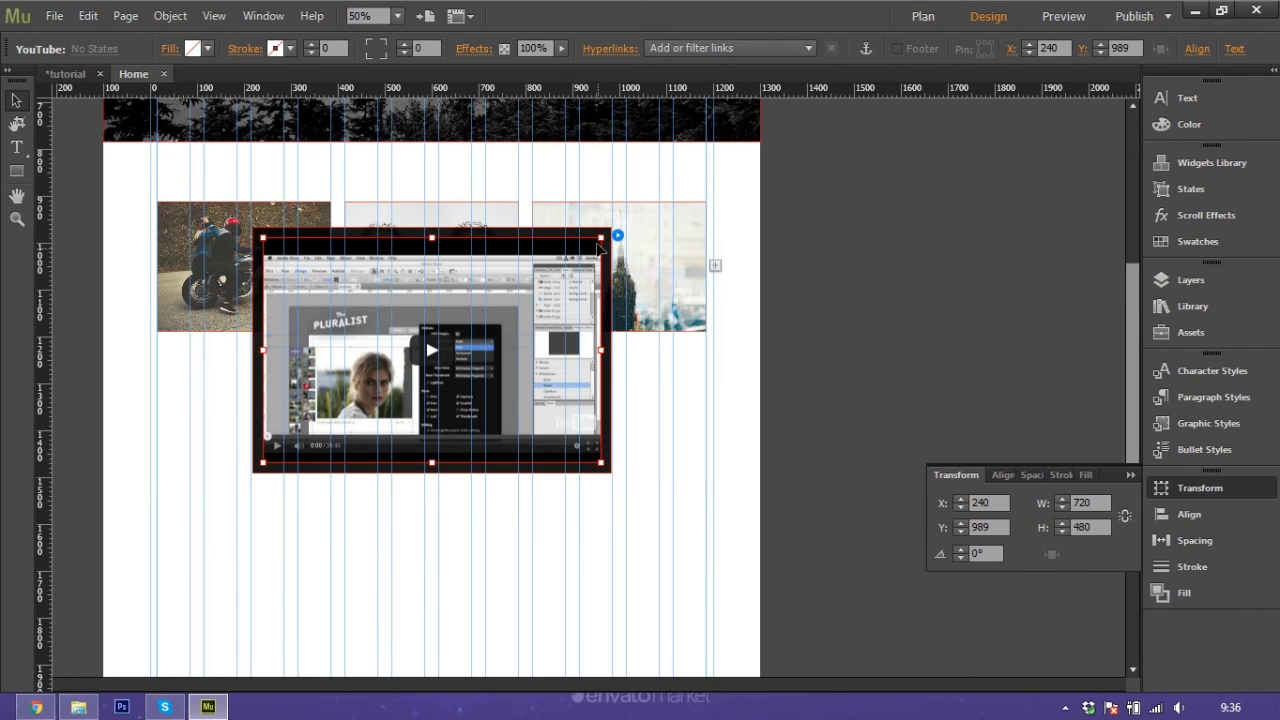
{"action": "left_click", "coordinate": [614, 237]}
{"action": "left_click", "coordinate": [603, 250]}
{"action": "left_click", "coordinate": [575, 235]}
- Turn off 'Show lightbox parts while editing' and preview the Home page in the browser
{"action": "left_click", "coordinate": [471, 240]}
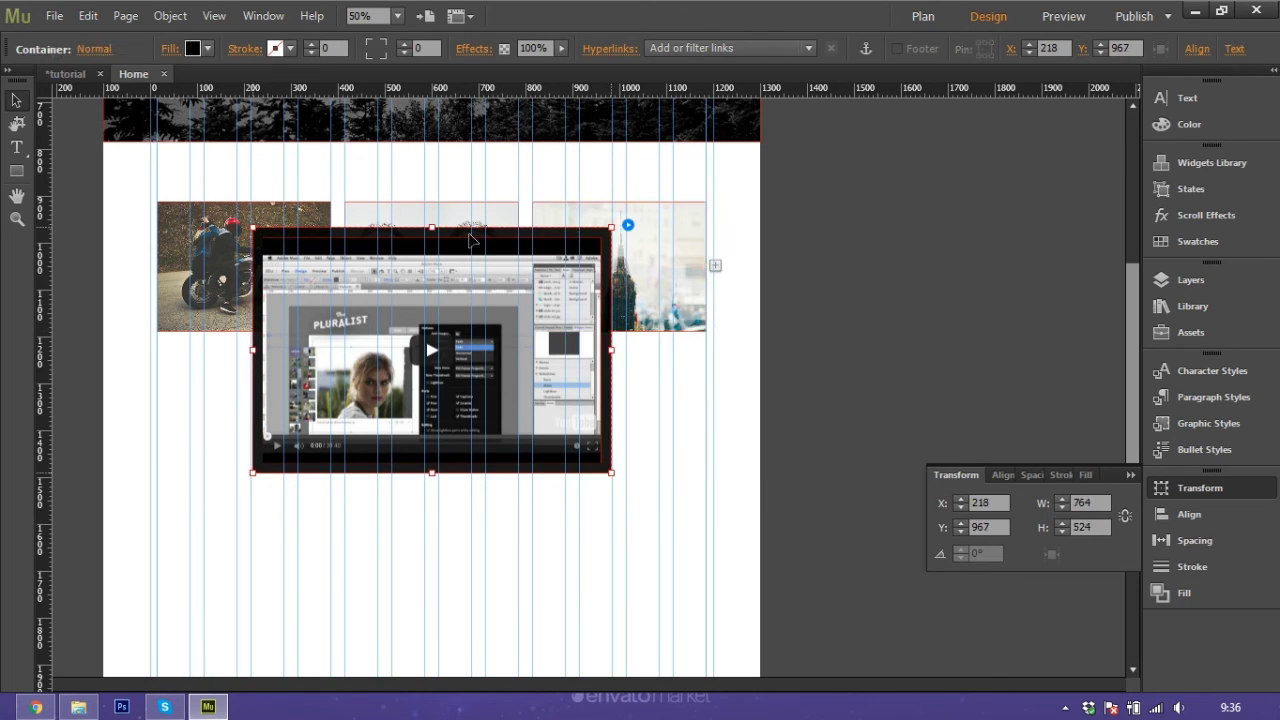
{"action": "left_click", "coordinate": [628, 228]}
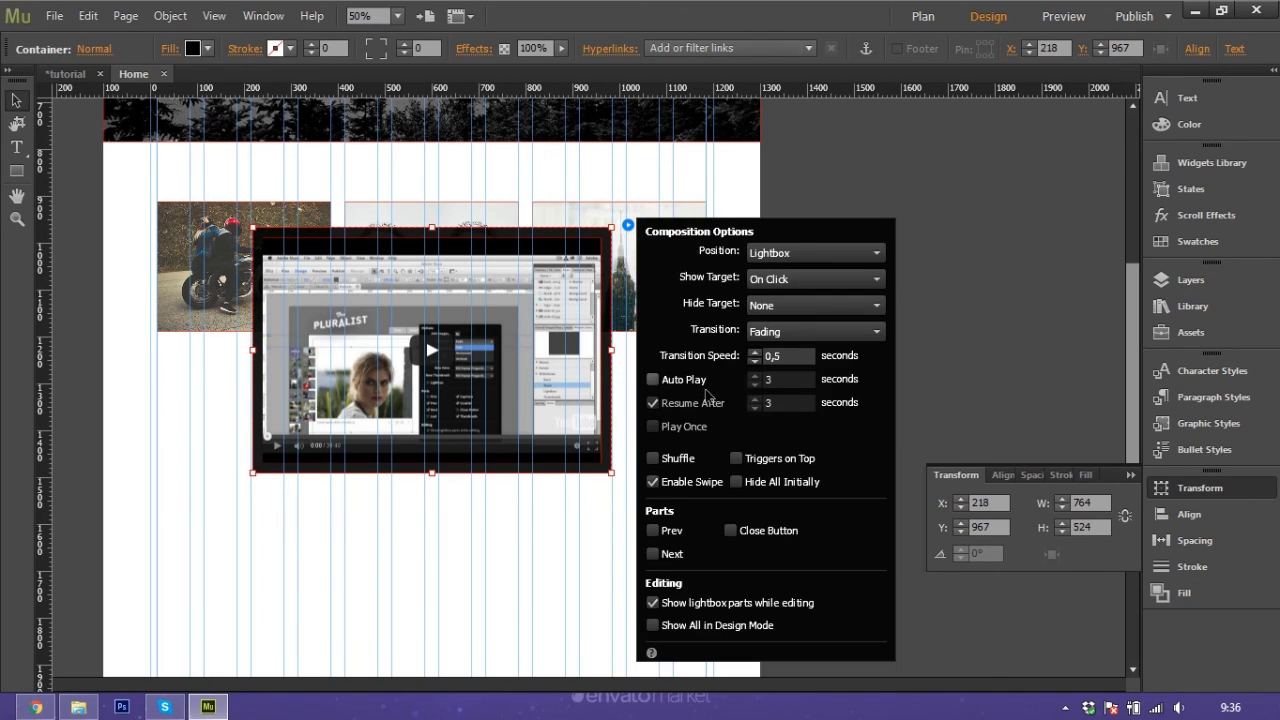
{"action": "left_click", "coordinate": [653, 599]}
{"action": "left_click", "coordinate": [471, 571]}
{"action": "left_click", "coordinate": [54, 15]}
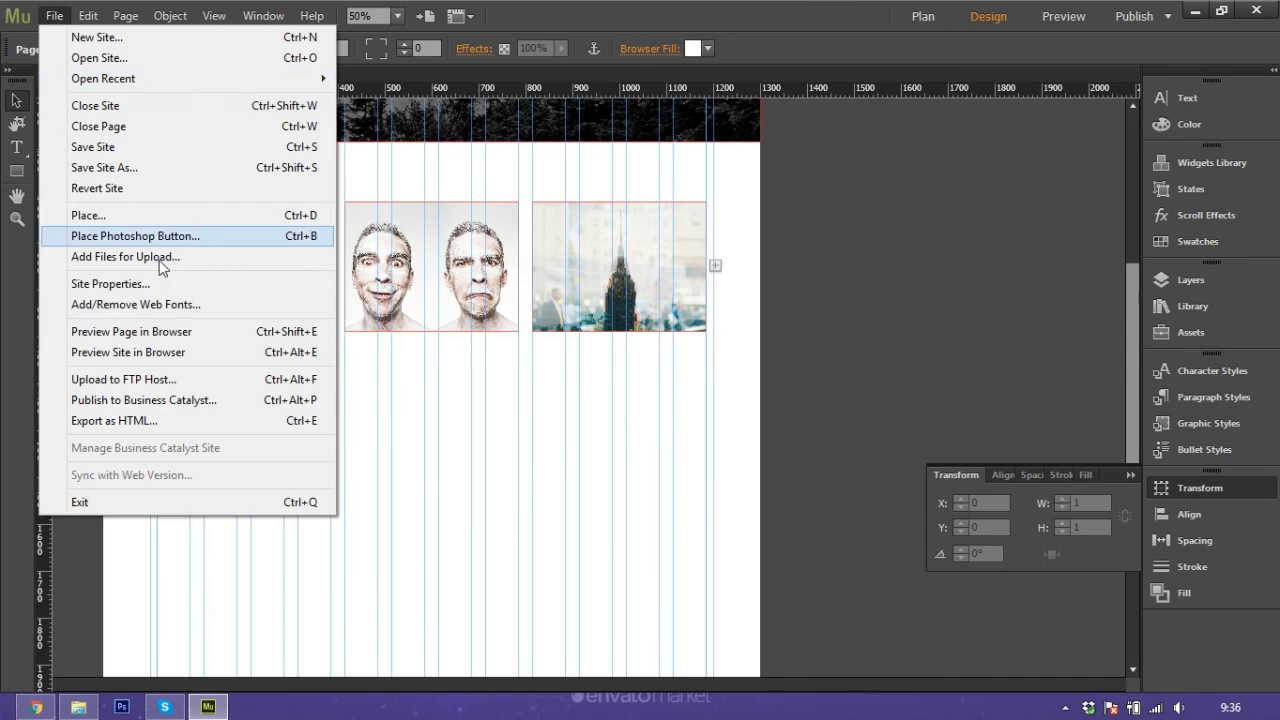
{"action": "left_click", "coordinate": [166, 333]}
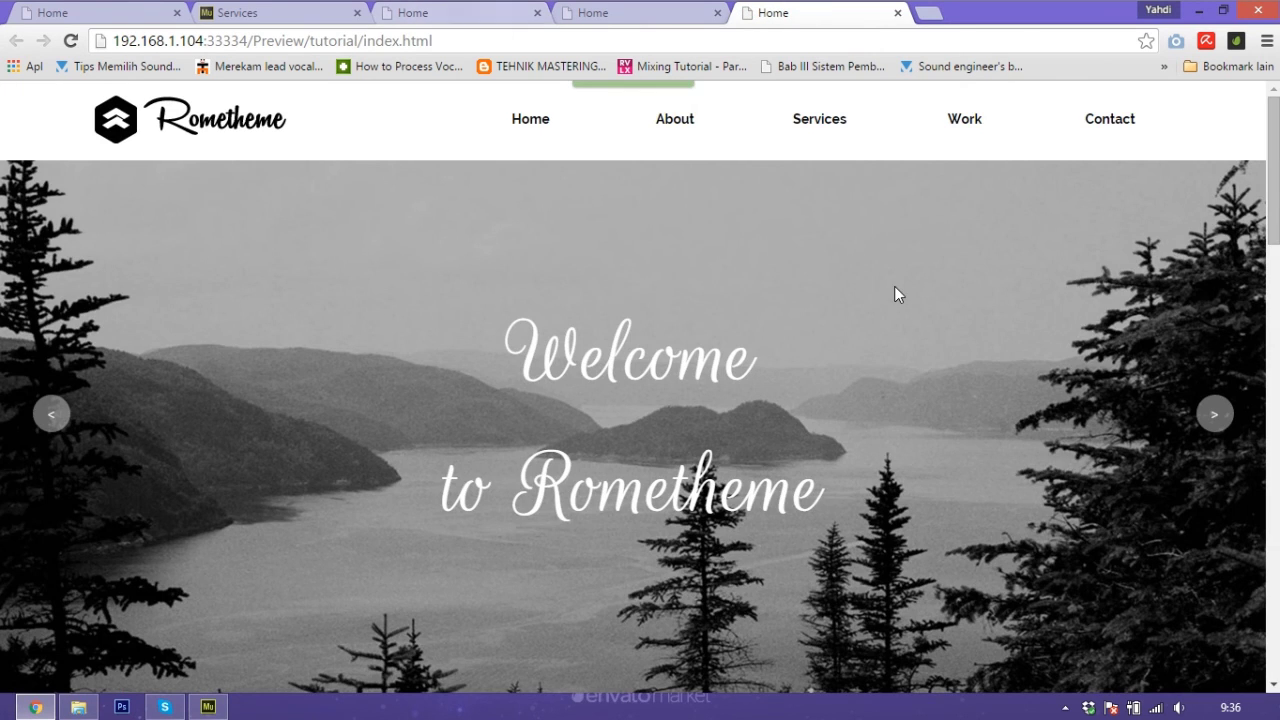
- Open and close the YouTube video lightbox on the motorcycle, second and city thumbnails
{"action": "scroll", "coordinate": [894, 291], "scroll_direction": "down", "scroll_amount": 5}
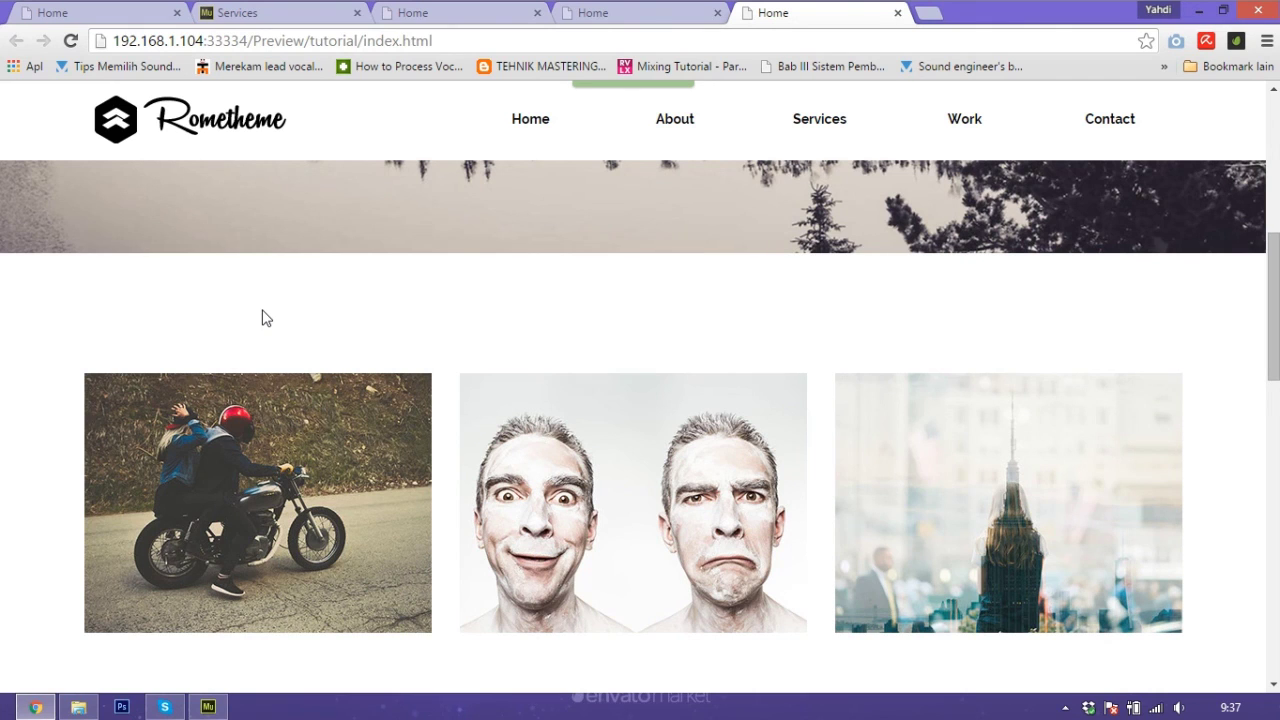
{"action": "left_click", "coordinate": [254, 466]}
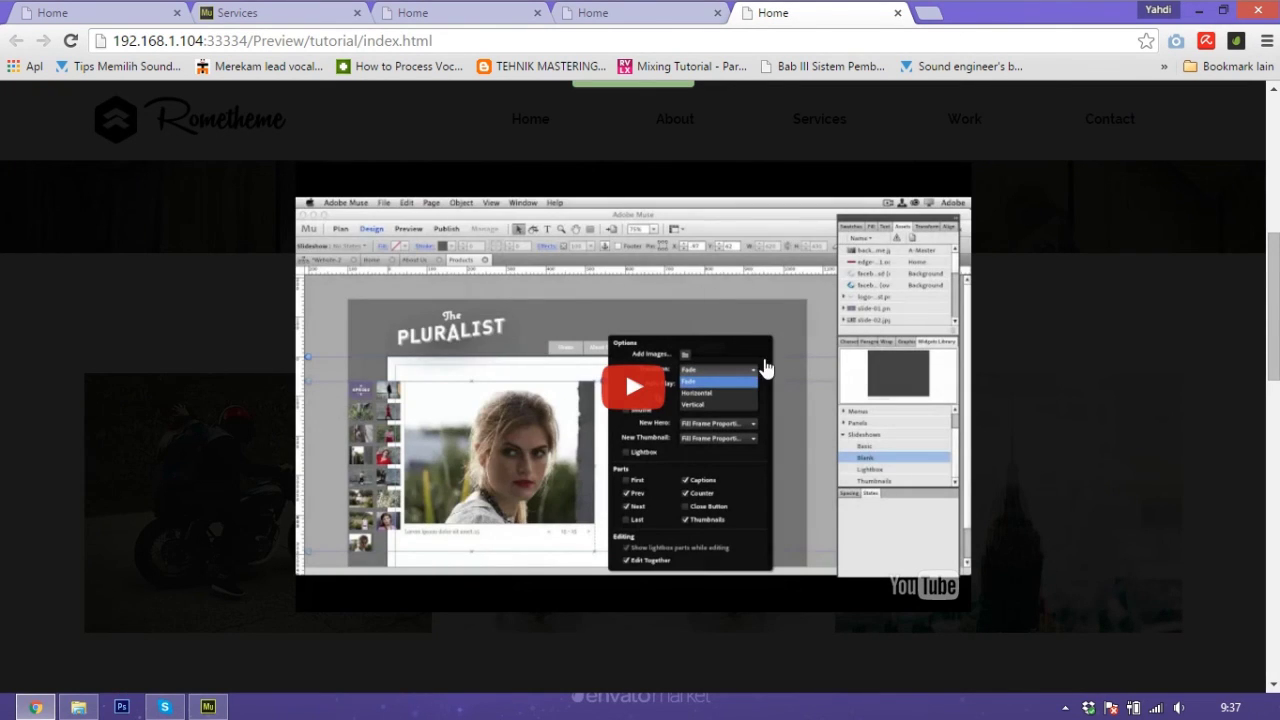
{"action": "left_click", "coordinate": [1040, 309]}
{"action": "left_click", "coordinate": [622, 445]}
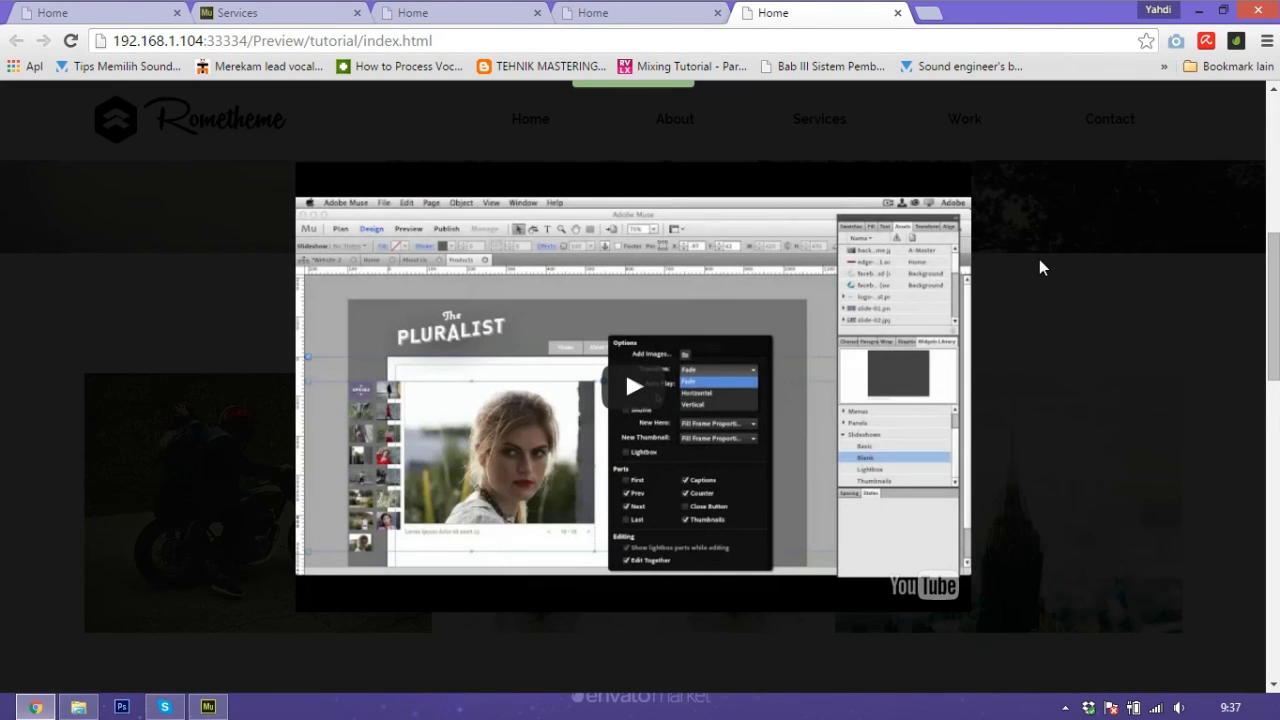
{"action": "left_click", "coordinate": [1081, 268]}
{"action": "left_click", "coordinate": [1002, 497]}
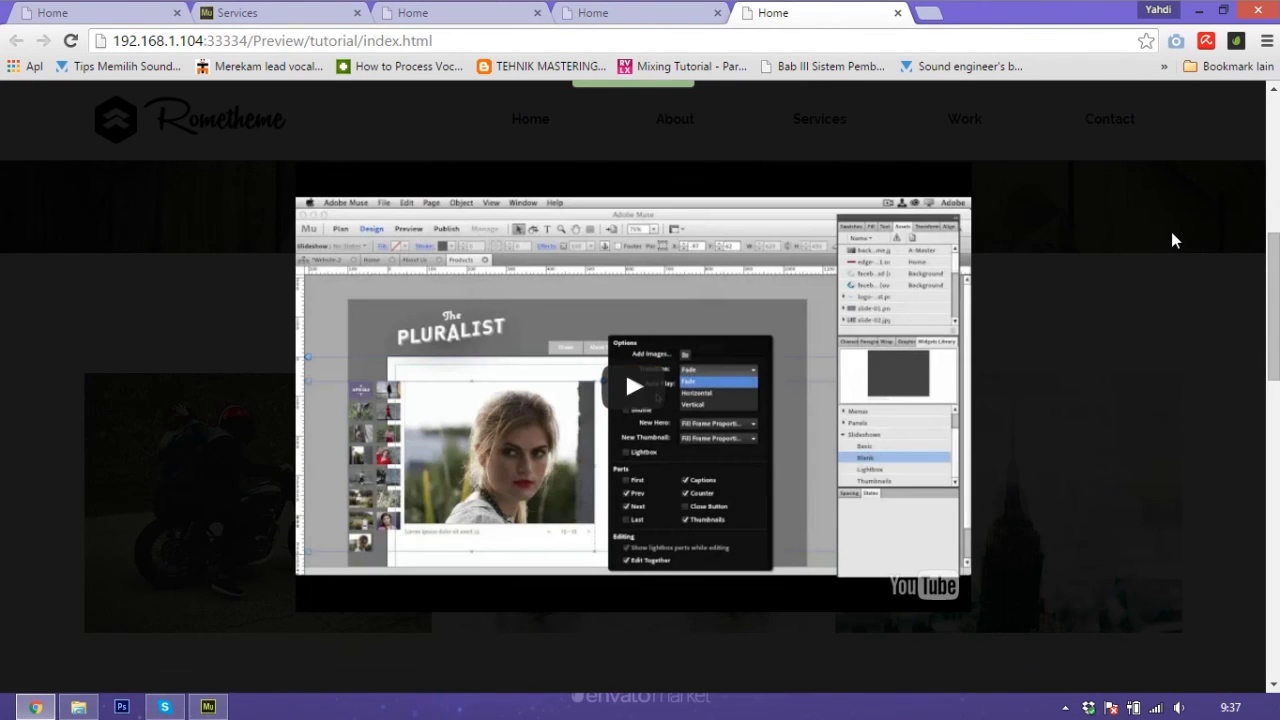
{"action": "left_click", "coordinate": [1171, 231]}
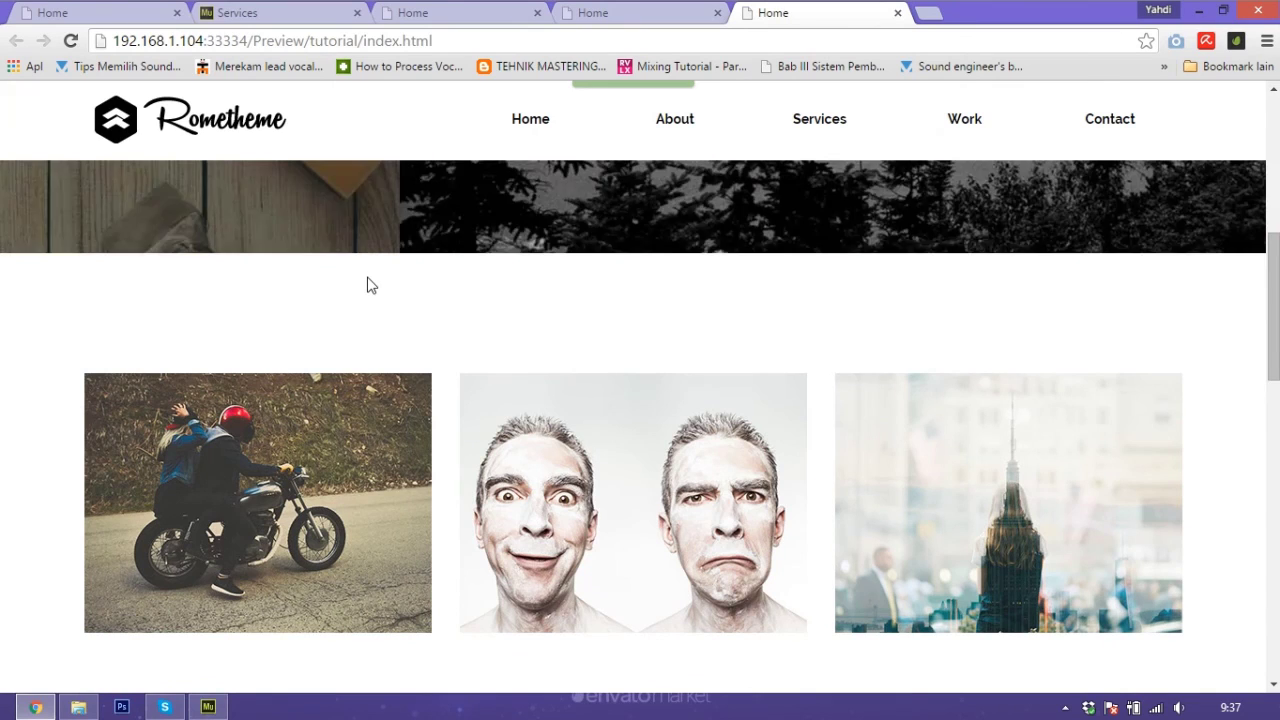